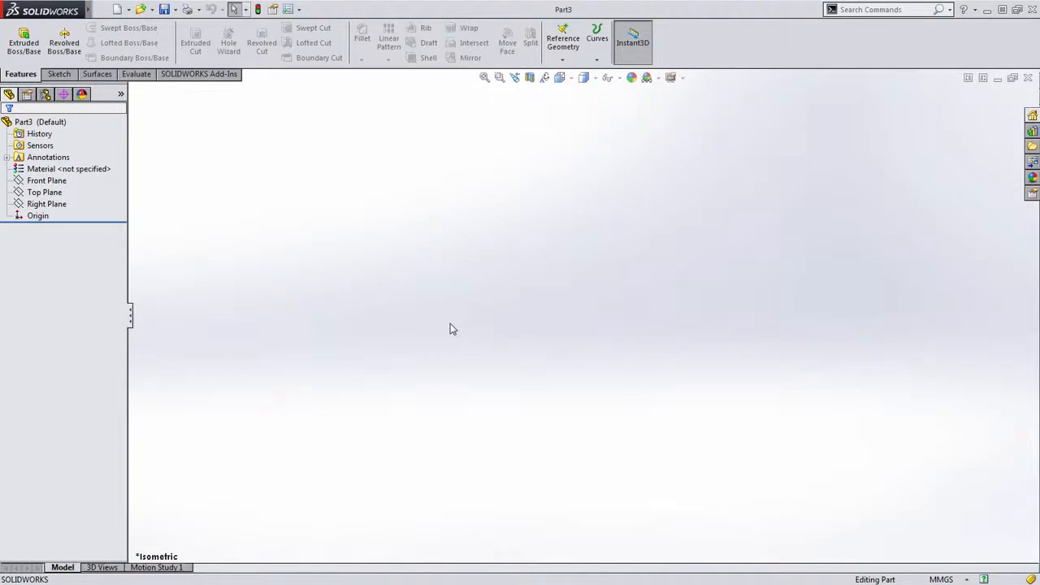
On the Top Plane, sketch two concentric circles of 60 mm and 45 mm diameter centred on the origin
click(40, 191)
click(50, 170)
key(s)
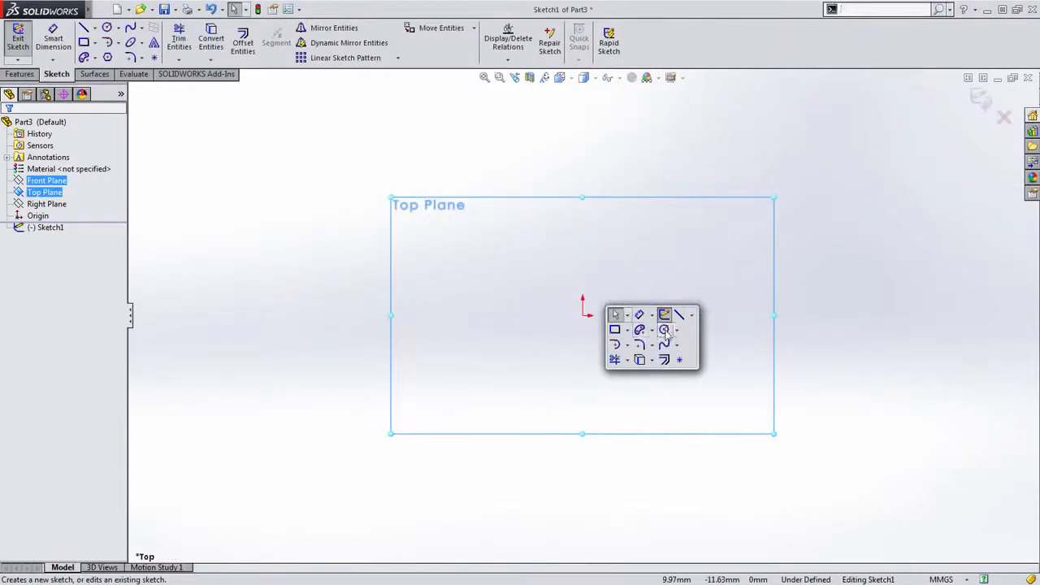
click(662, 329)
click(583, 315)
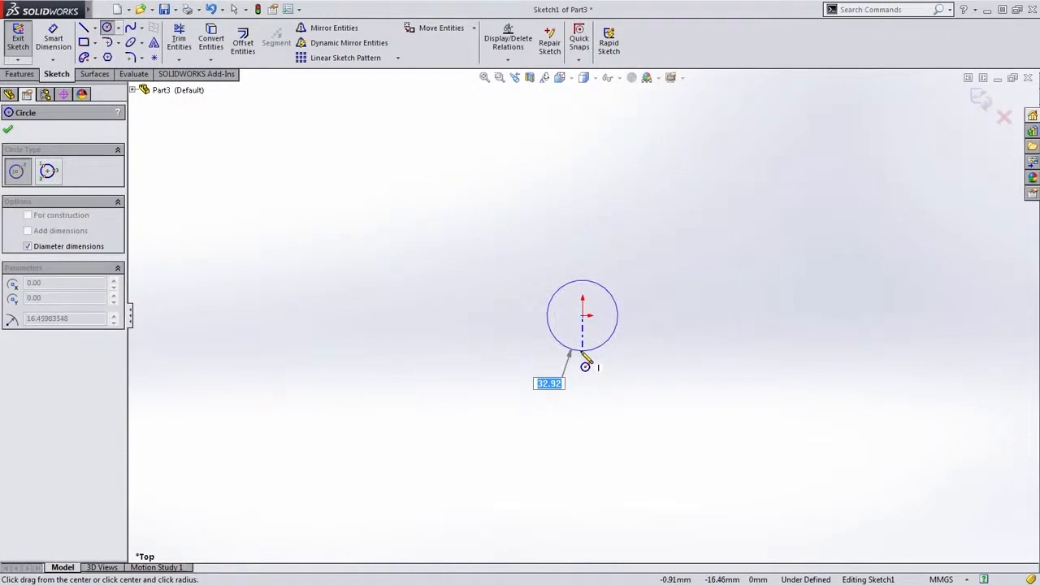
text(60)
key(Return)
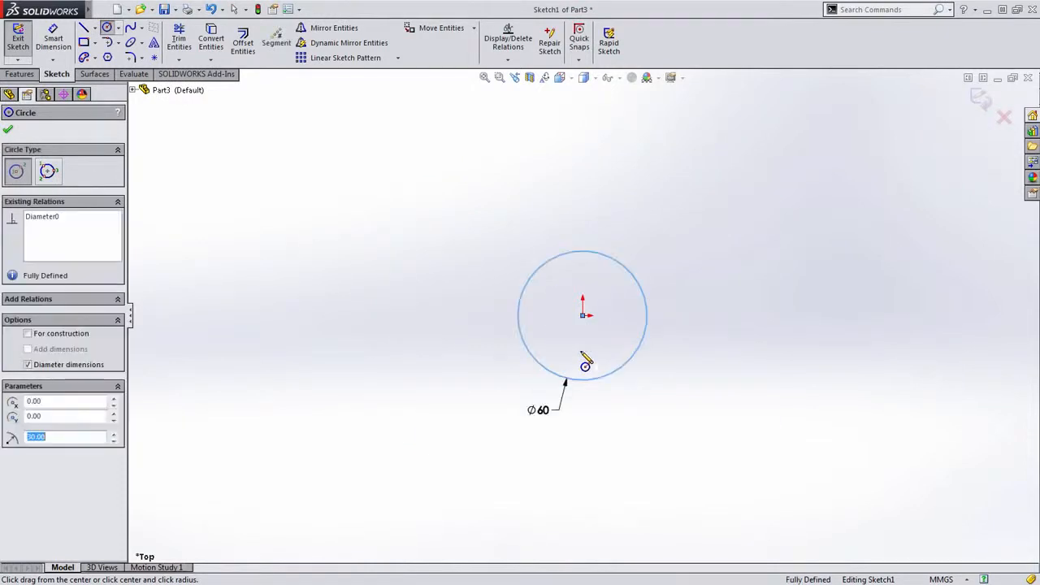
click(582, 315)
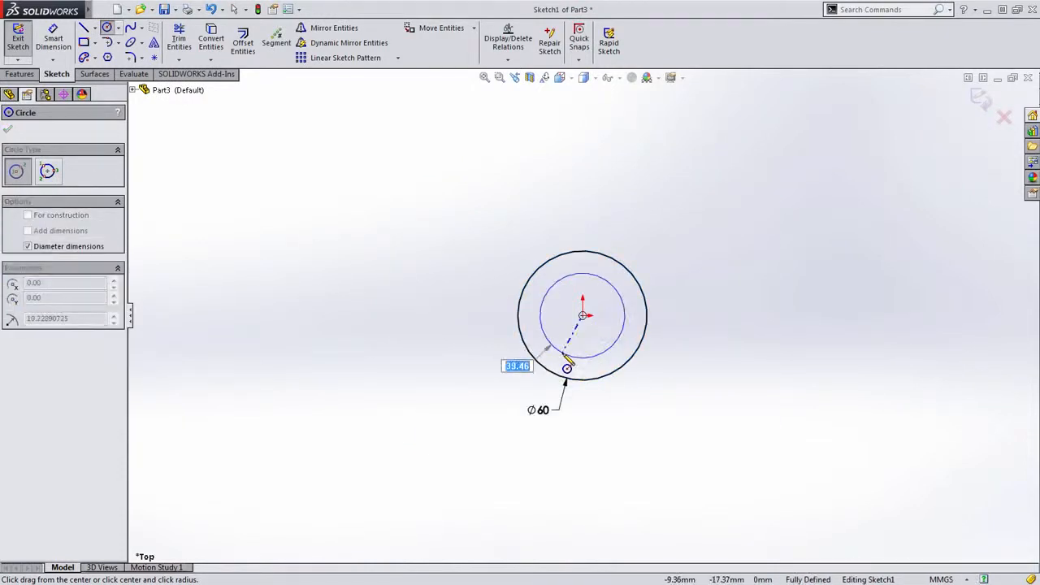
text(45)
key(Return)
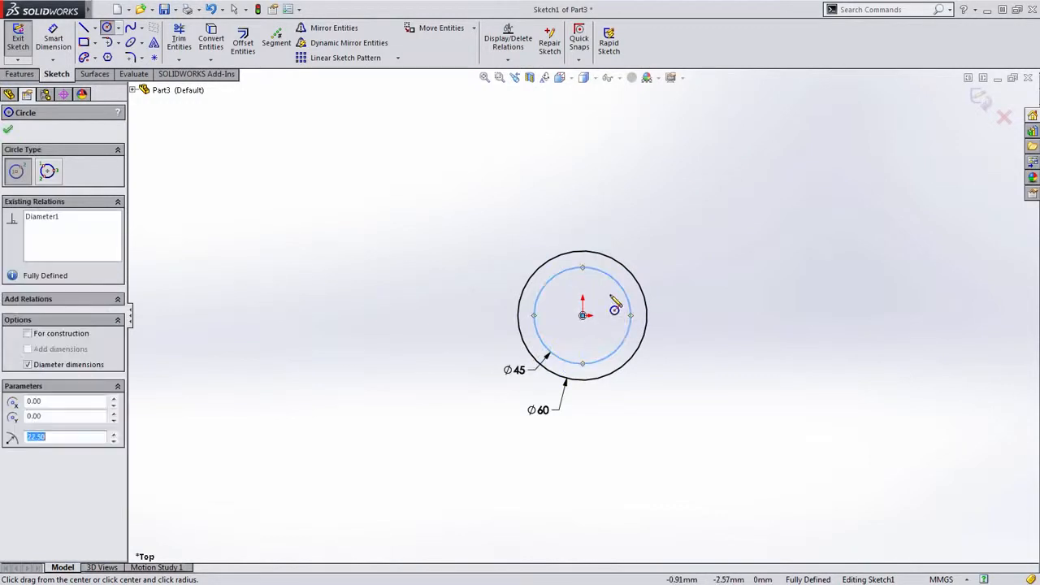
Sketch two more concentric circles of 25 mm and 15 mm diameter straight above the origin circles
click(558, 160)
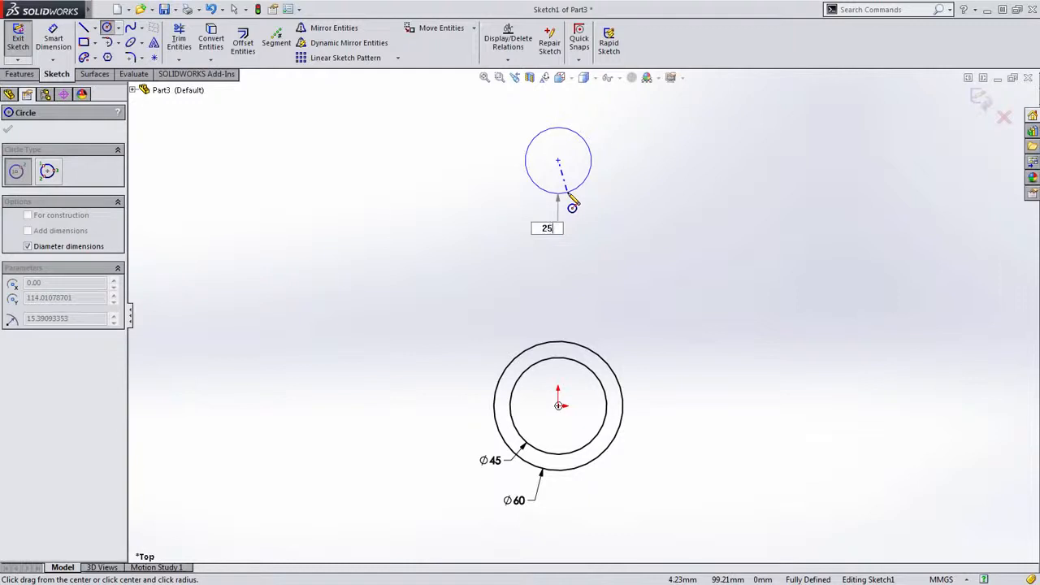
key(Return)
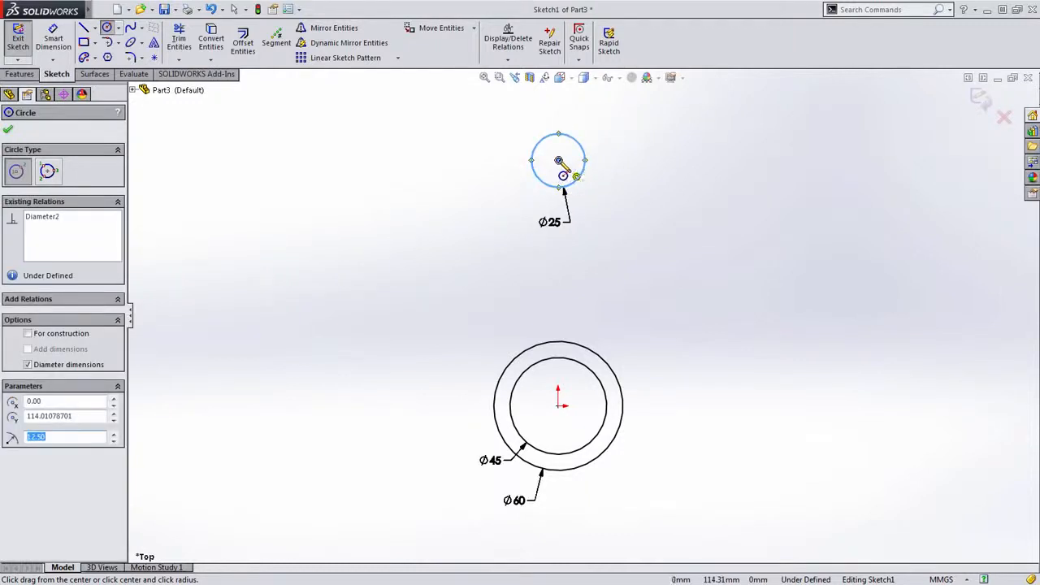
click(558, 160)
text(15)
key(Return)
key(Escape)
Align the small circles' centre vertically with the origin
click(558, 161)
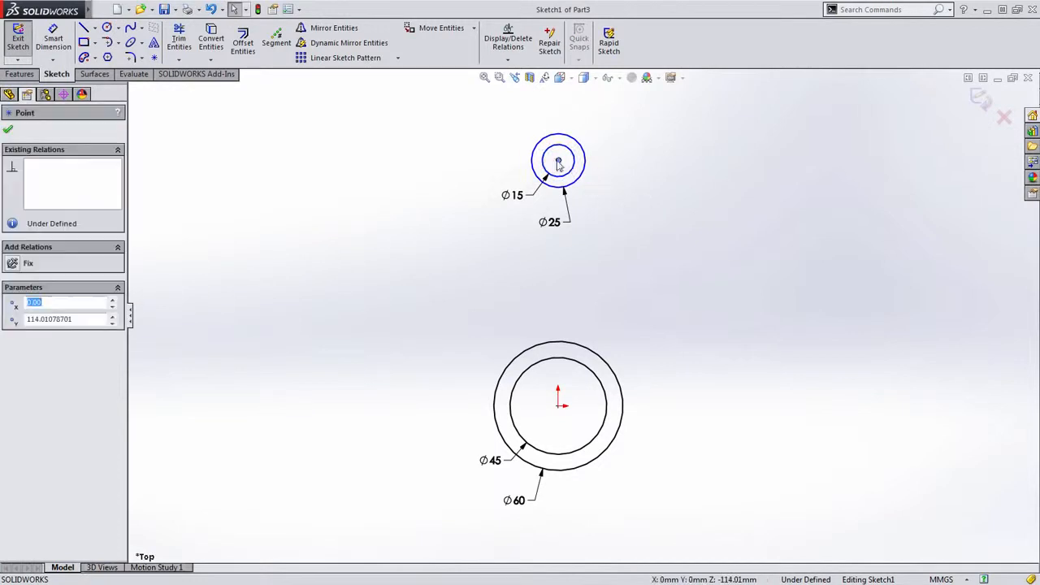
ctrl+click(558, 406)
click(610, 353)
Dimension the vertical distance between the two circle pairs' centres as 125 mm
key(s)
click(671, 190)
click(582, 174)
click(596, 351)
click(708, 349)
key(Return)
key(Escape)
Draw a tangent line on each side joining the 25 mm and 60 mm circles, and close the sketch
key(s)
click(708, 188)
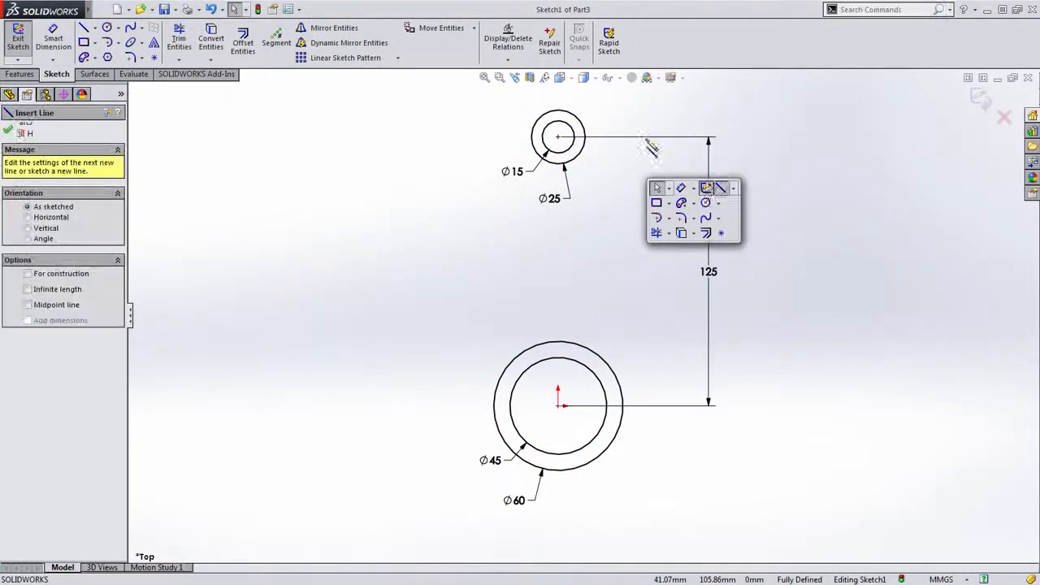
click(585, 136)
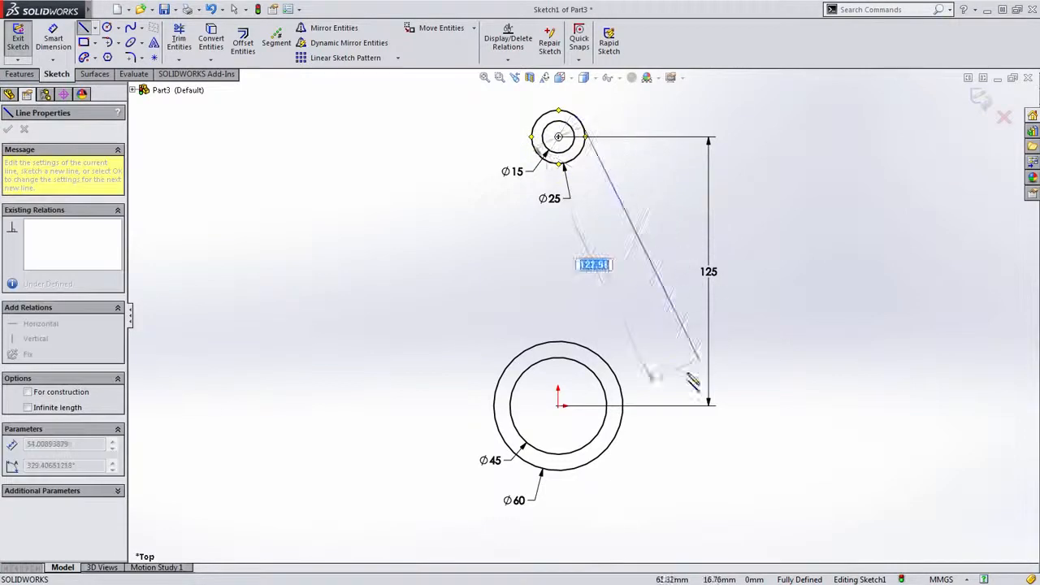
click(623, 397)
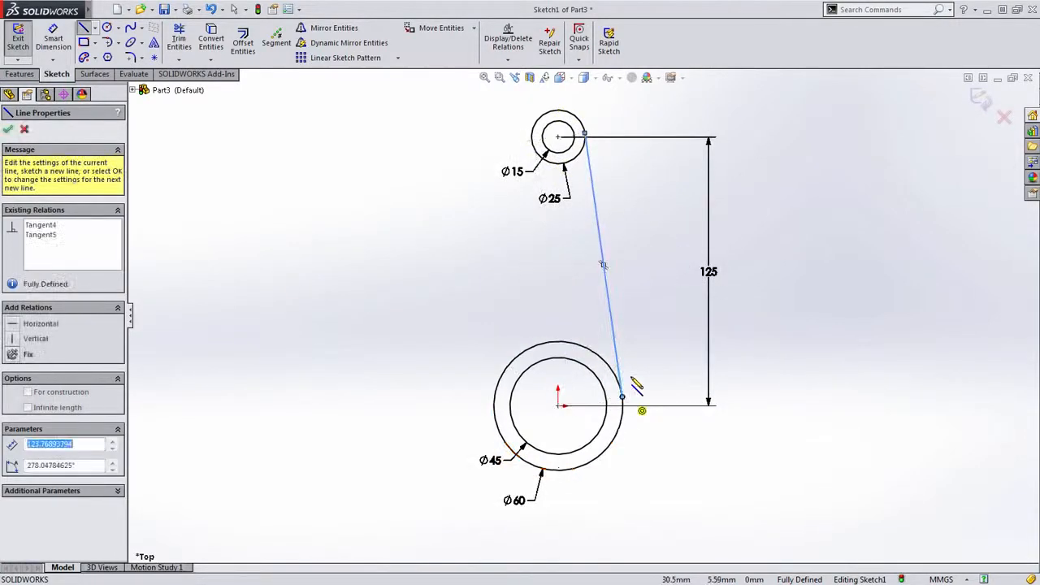
click(541, 116)
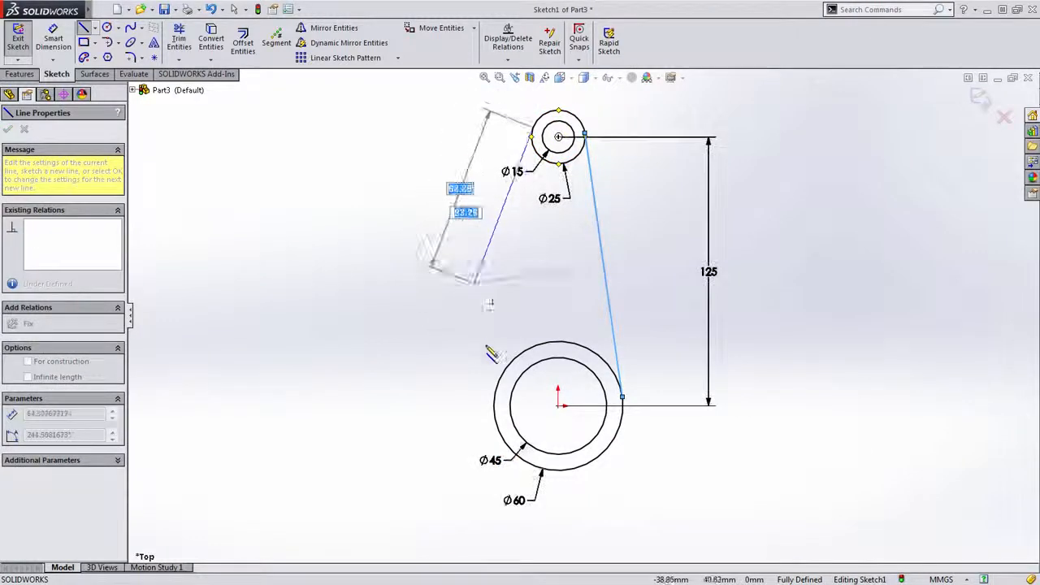
click(497, 398)
key(Escape)
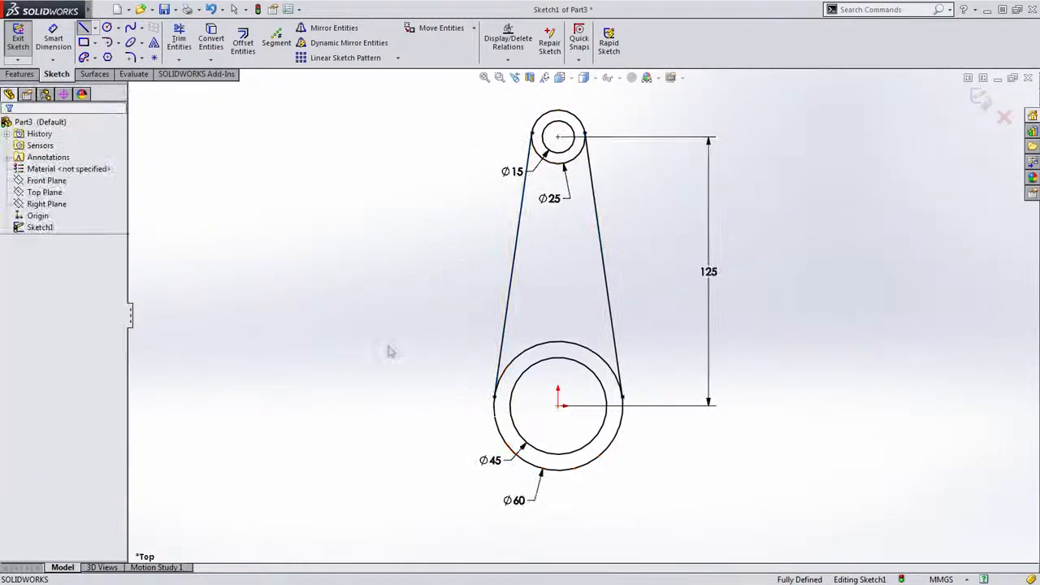
mouse_move(620, 490)
middle_down()
mouse_move(587, 322)
mouse_move(532, 320)
mouse_move(566, 345)
mouse_move(565, 328)
middle_up()
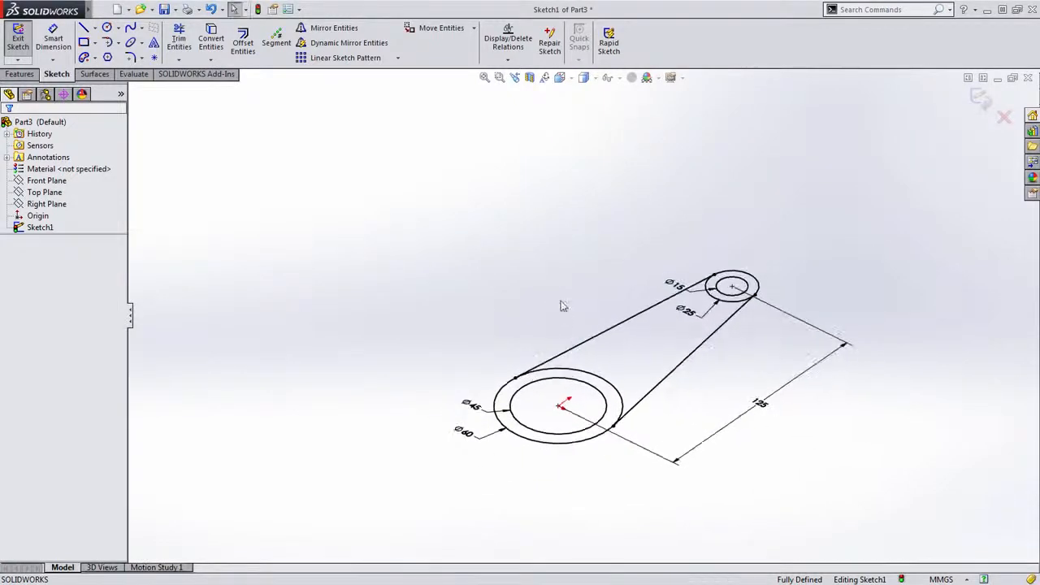
key(ctrl+b)
Extrude the ring region between the 45 mm and 60 mm circles to a blind depth of 40 mm
scroll(683, 427, down, 2)
middle_drag(664, 429, 630, 400)
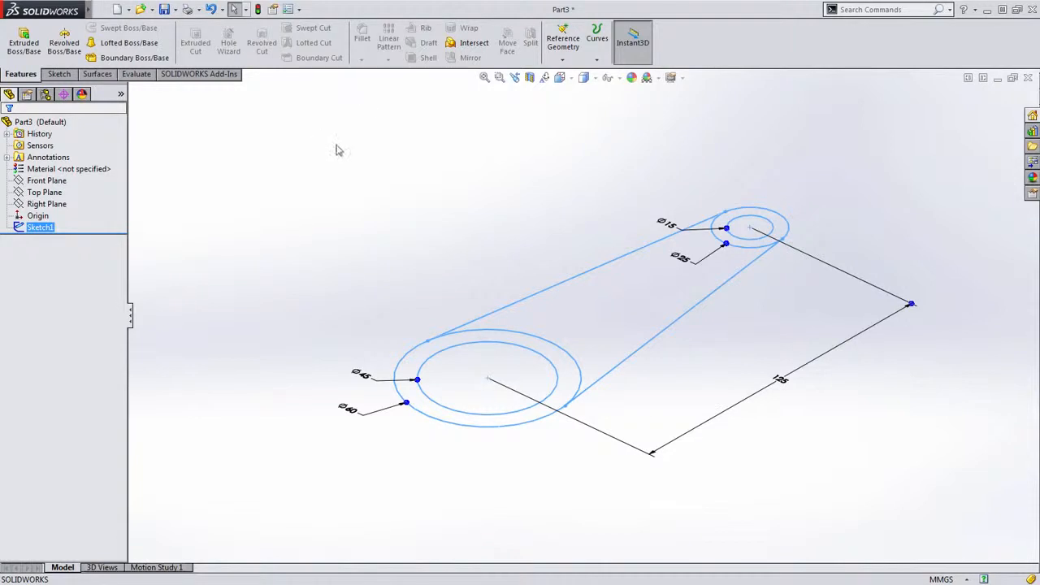
click(430, 142)
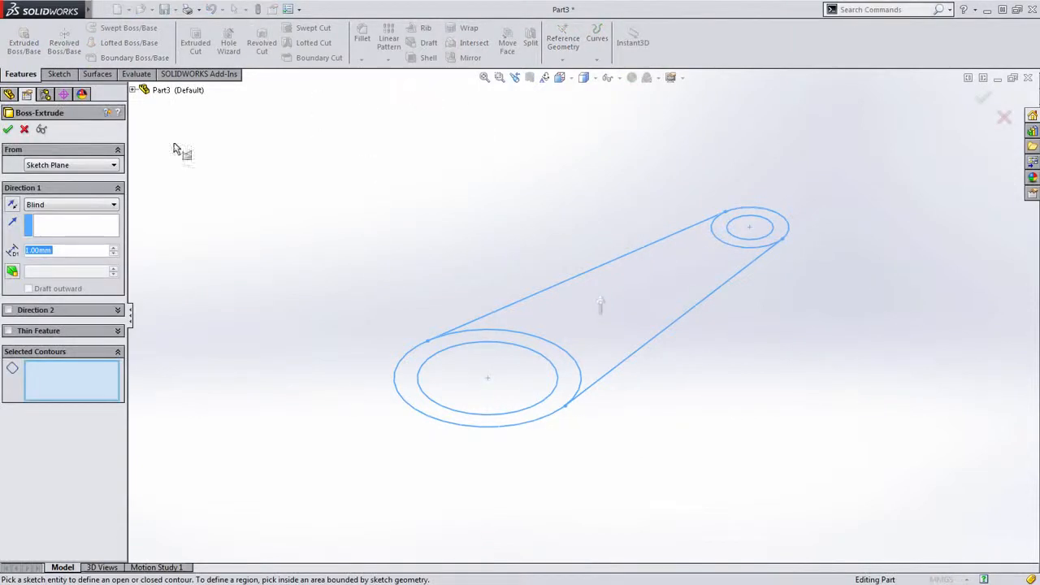
click(539, 349)
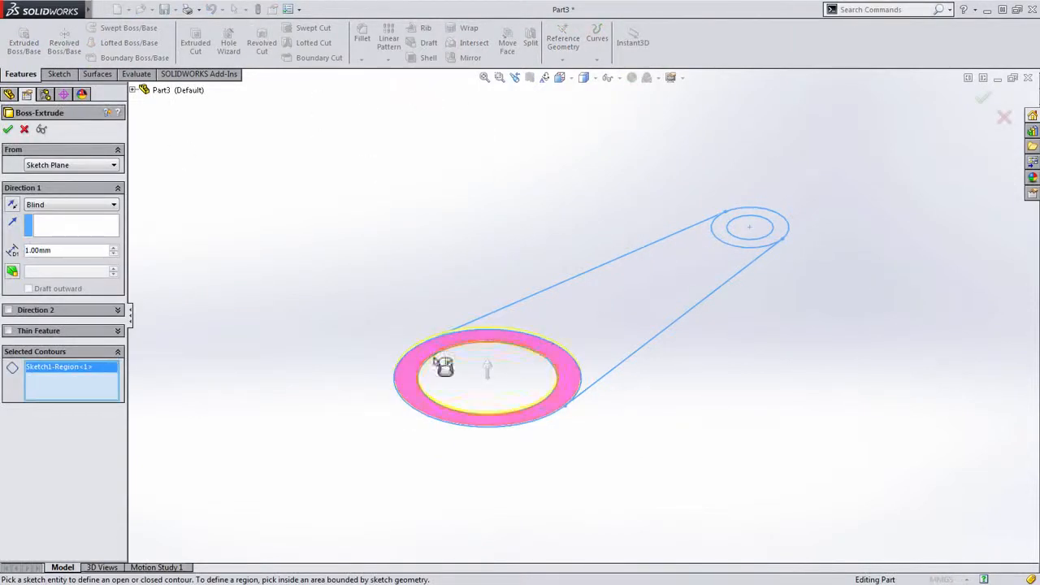
text(40)
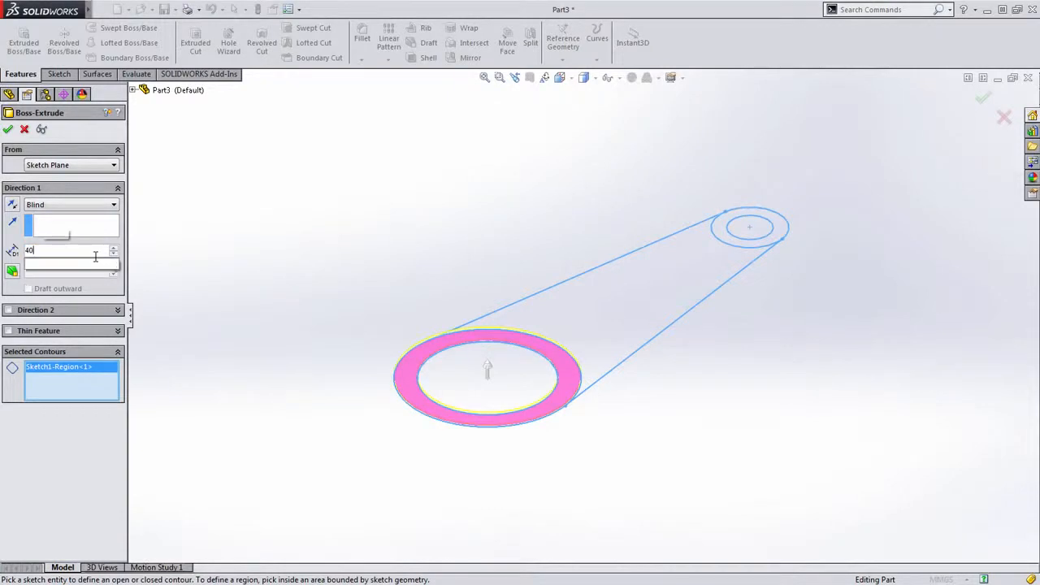
key(Return)
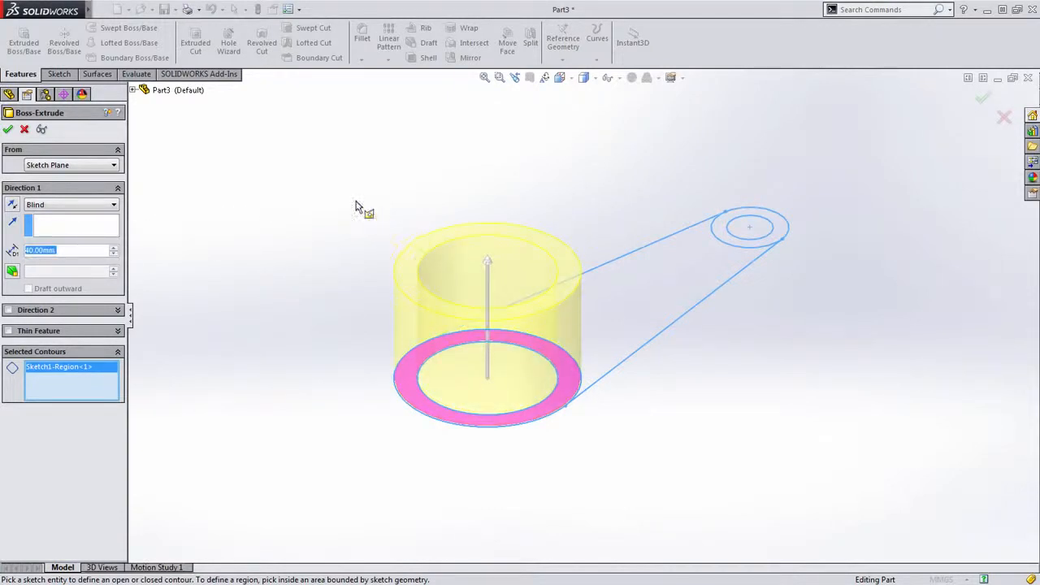
key(Return)
Reuse the first sketch to extrude the region between the 15 mm and 25 mm circles, with a 20 mm depth
mouse_move(766, 307)
ctrl+middle_down()
mouse_move(704, 298)
mouse_move(673, 329)
ctrl+middle_up()
click(613, 186)
click(6, 227)
click(52, 239)
key(s)
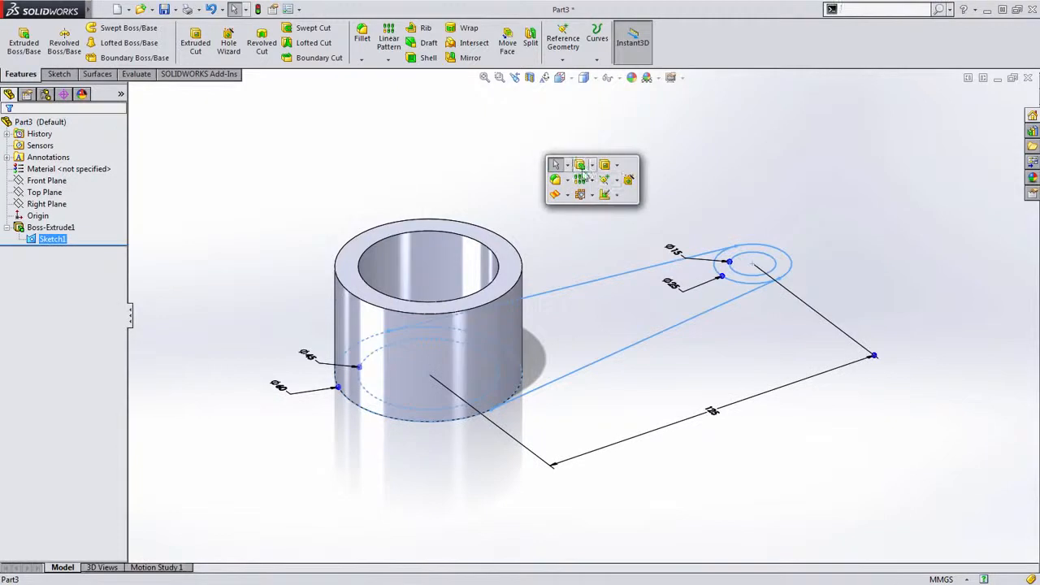
click(582, 171)
click(738, 280)
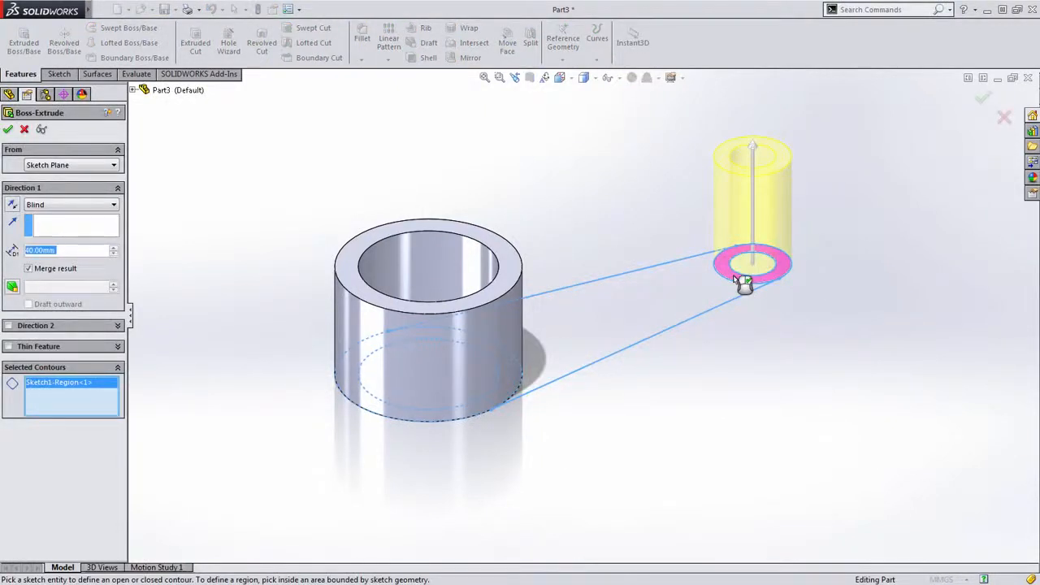
text(20)
key(Return)
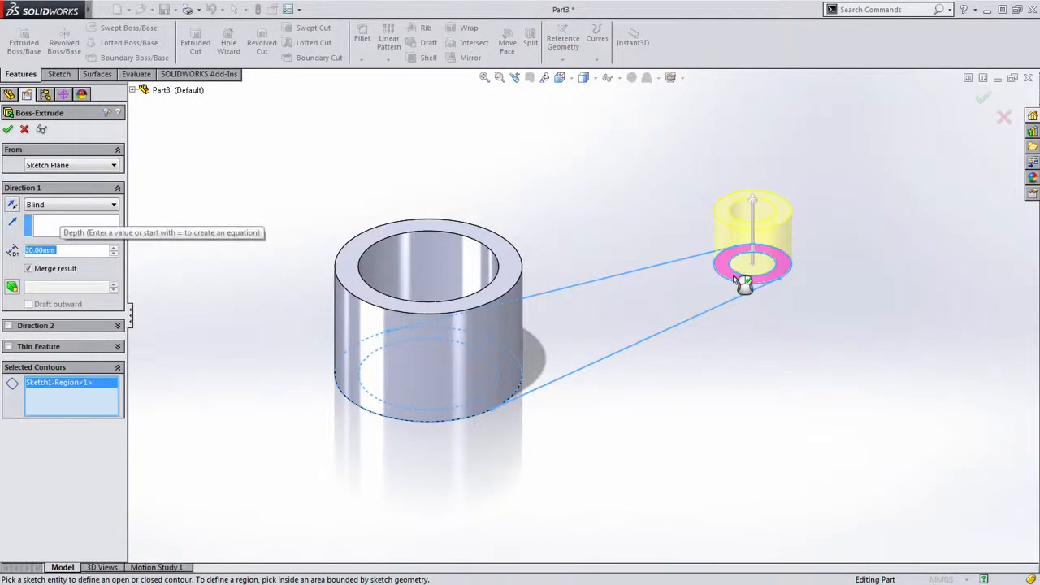
Start the small ring's extrusion at a 30 mm offset below the sketch plane and complete it
click(72, 165)
click(75, 204)
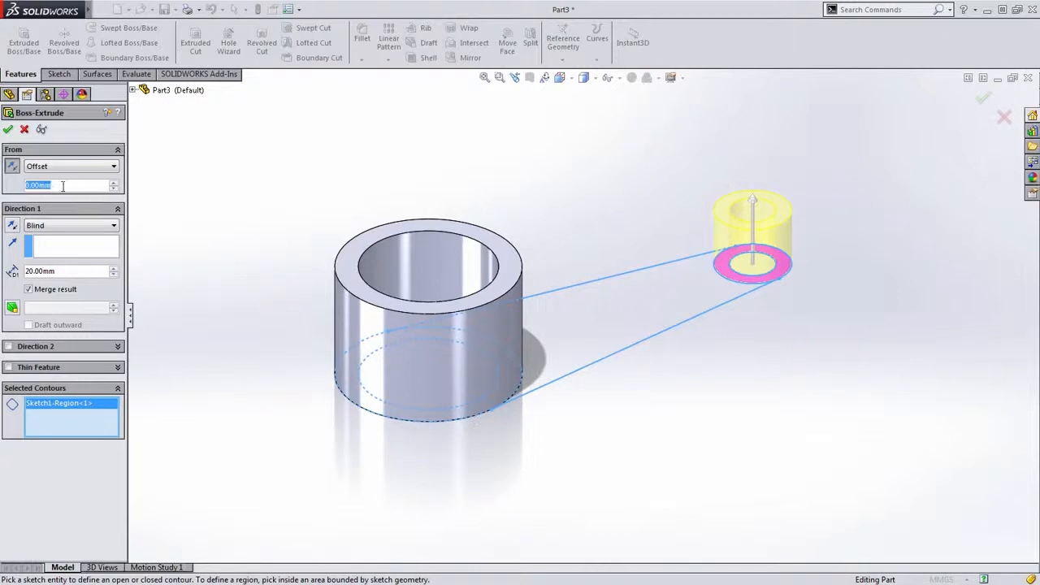
text(30)
key(Return)
key(Return)
click(268, 202)
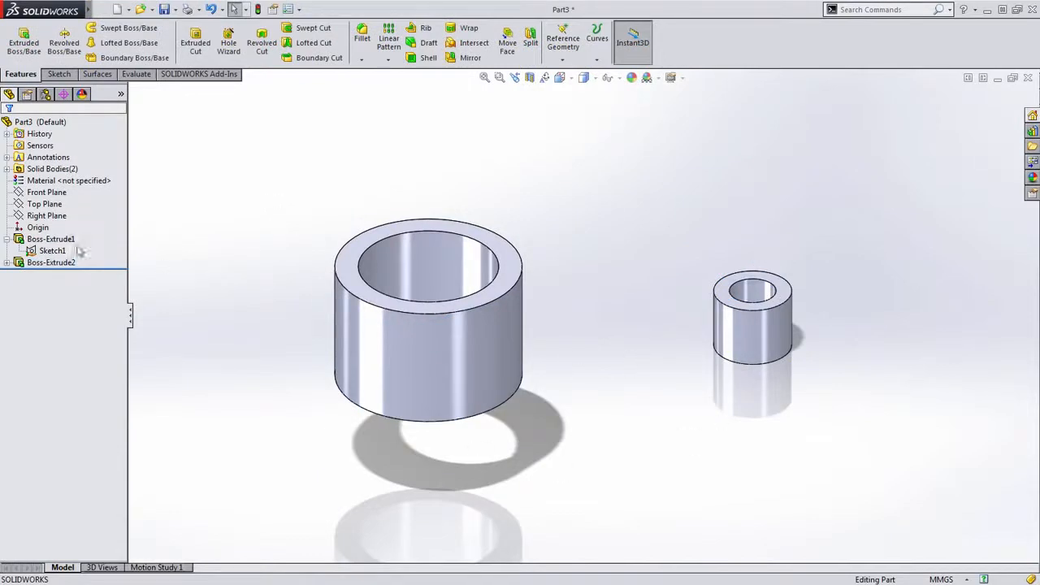
On the Right Plane, sketch a 50 mm horizontal line from the origin towards the small ring
click(47, 215)
click(78, 197)
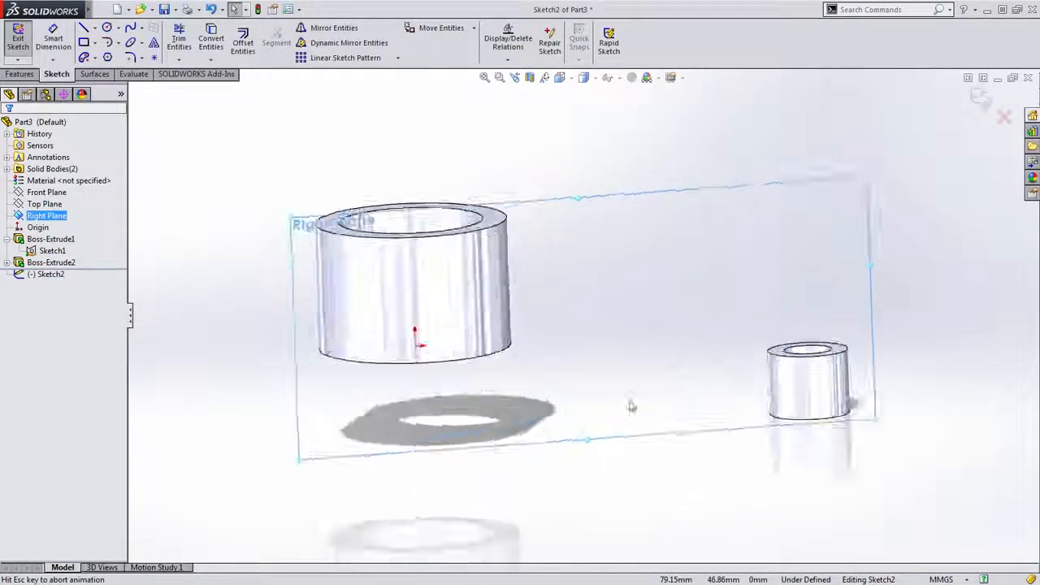
key(s)
click(669, 302)
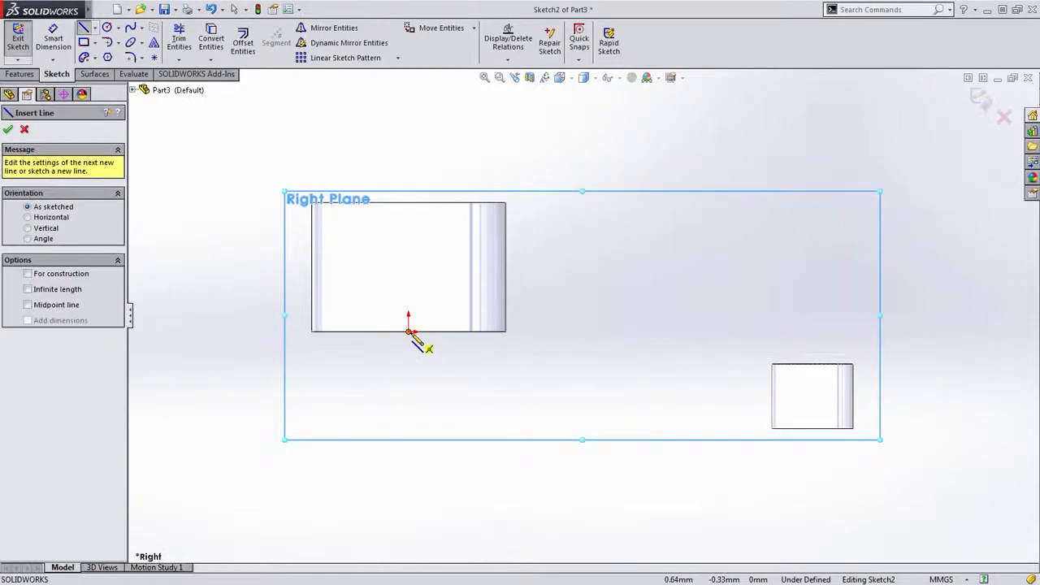
click(410, 333)
text(50)
key(Return)
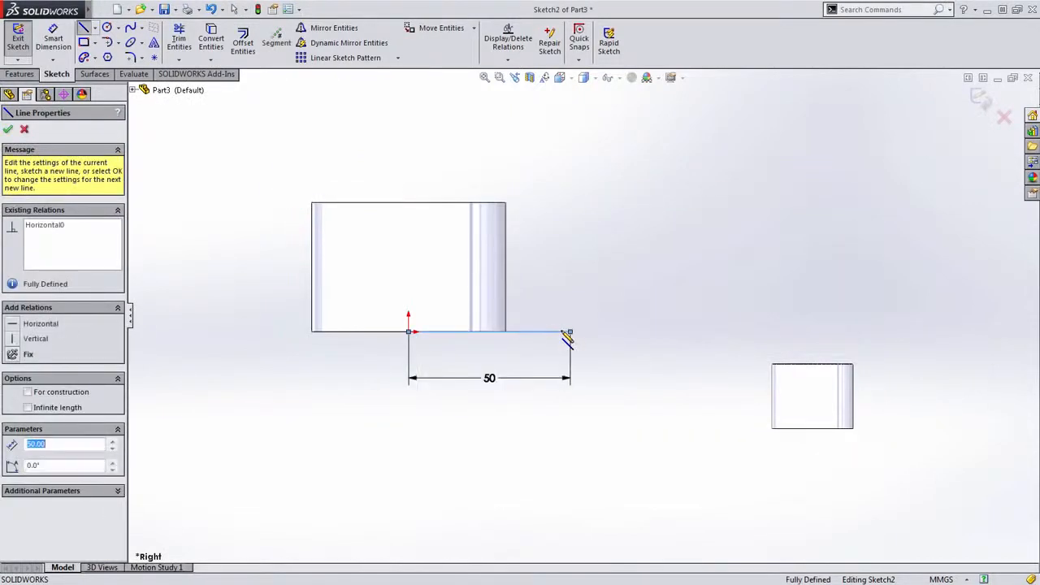
Continue with a downward sloping line and a 40 mm horizontal line, attaching its end to the small ring's bottom centre
click(648, 472)
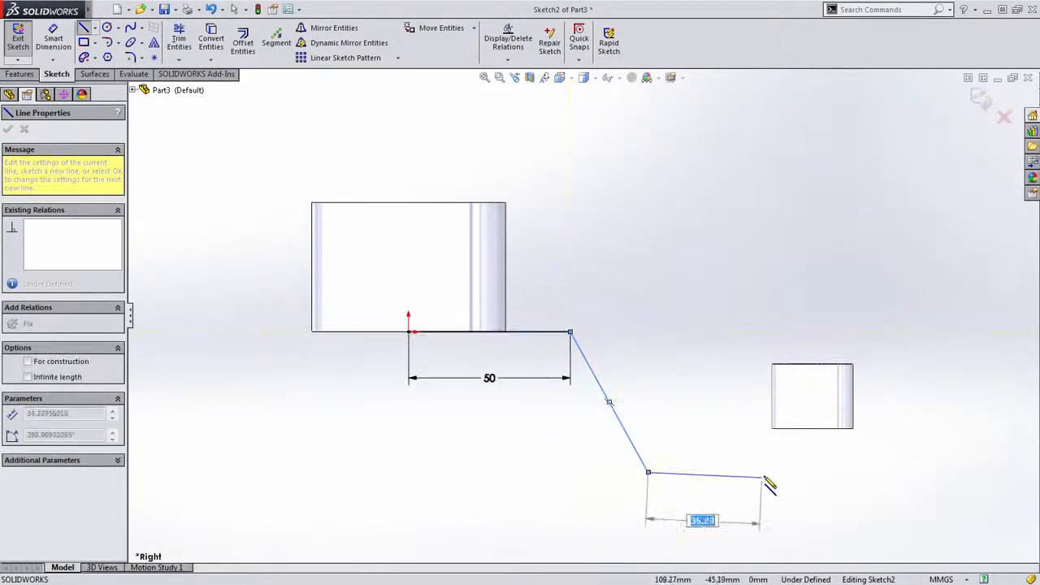
text(40)
key(Return)
key(Escape)
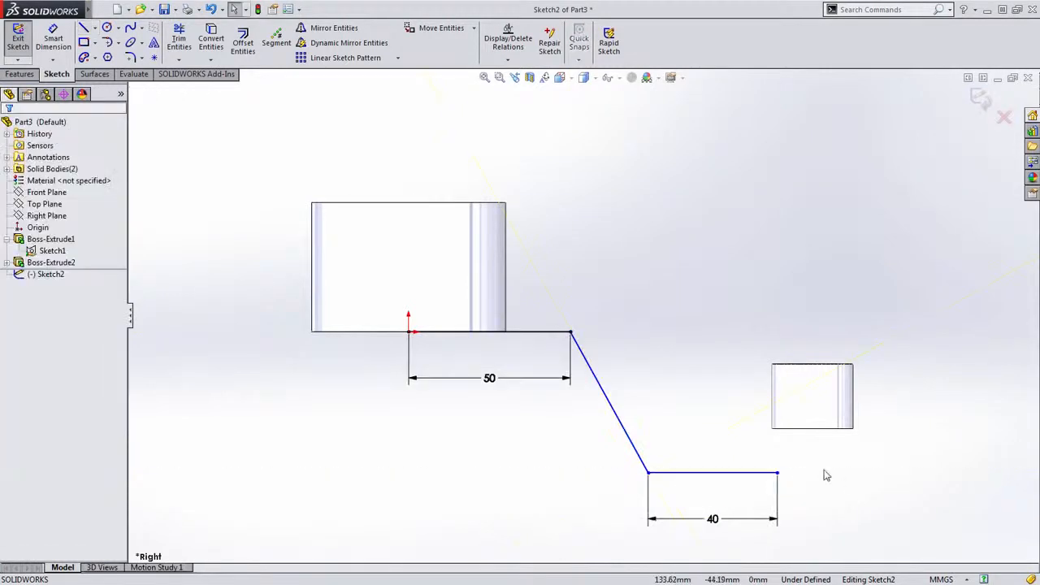
mouse_move(778, 477)
mouse_down()
mouse_move(823, 431)
mouse_move(813, 429)
mouse_up()
click(699, 491)
Round both corners of the line path with 20 mm sketch fillets and exit the sketch
key(s)
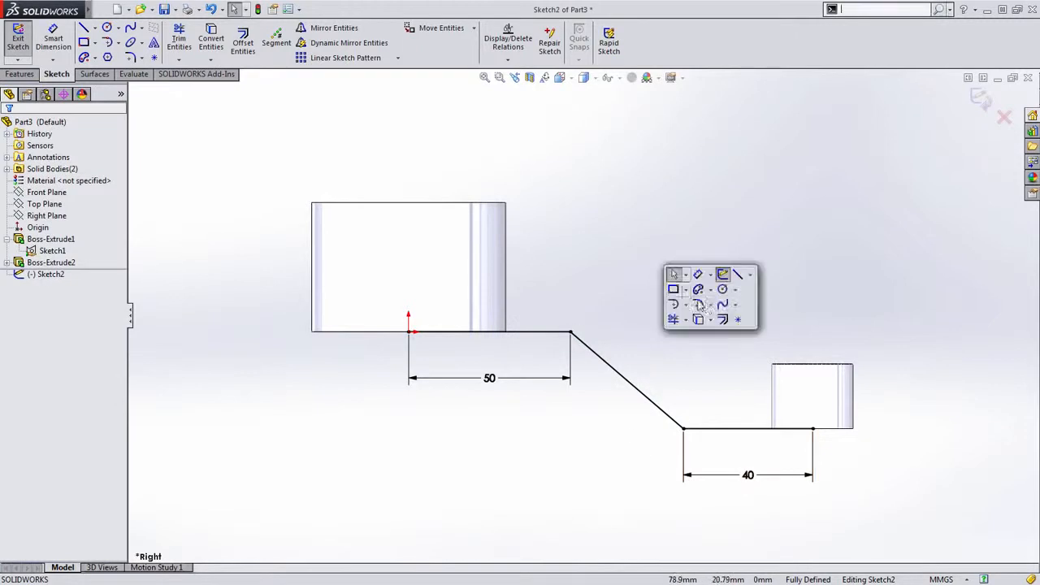
click(695, 312)
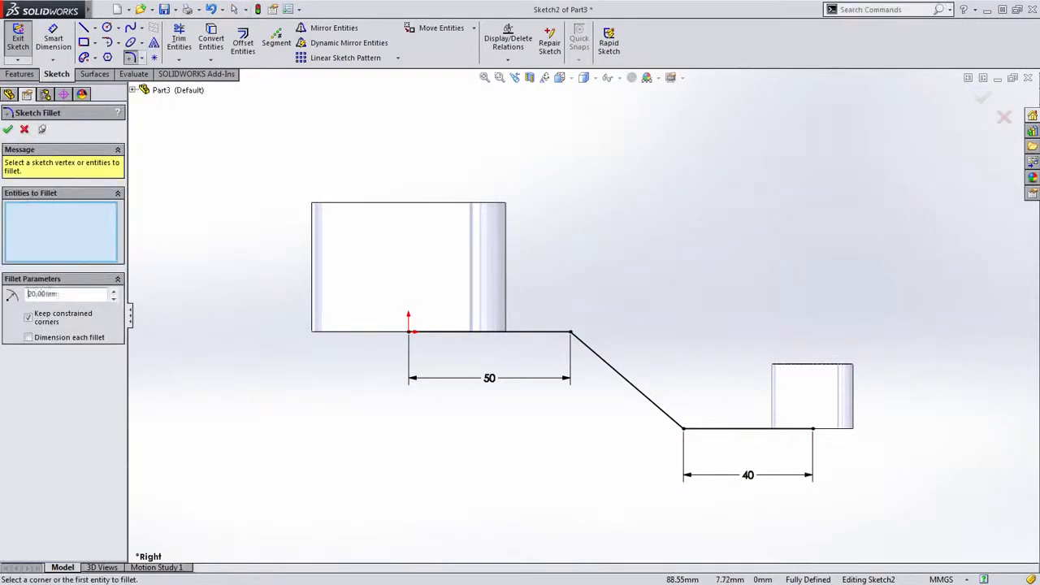
click(571, 333)
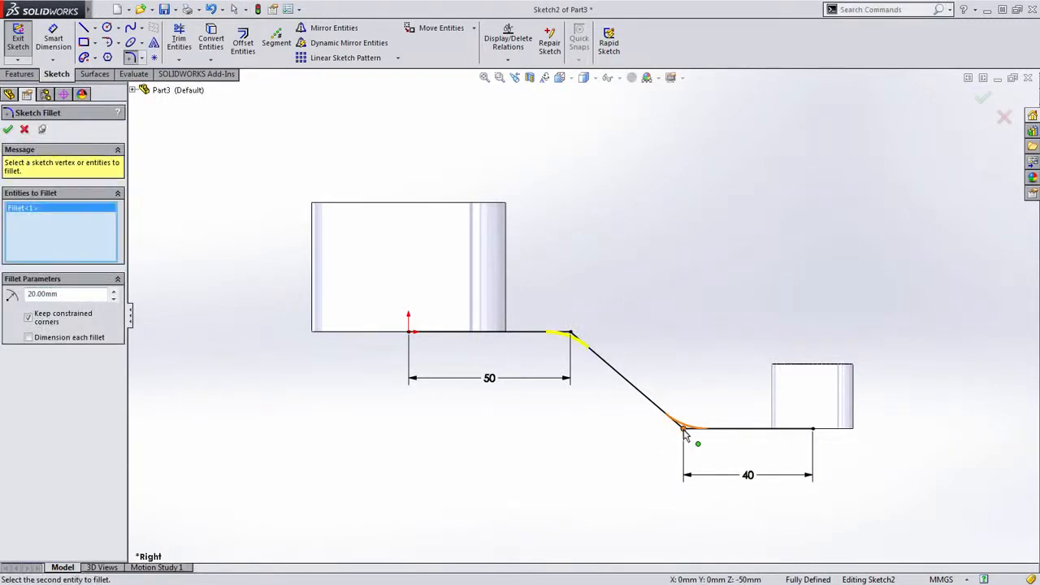
click(683, 430)
right_click(687, 432)
double_click(608, 440)
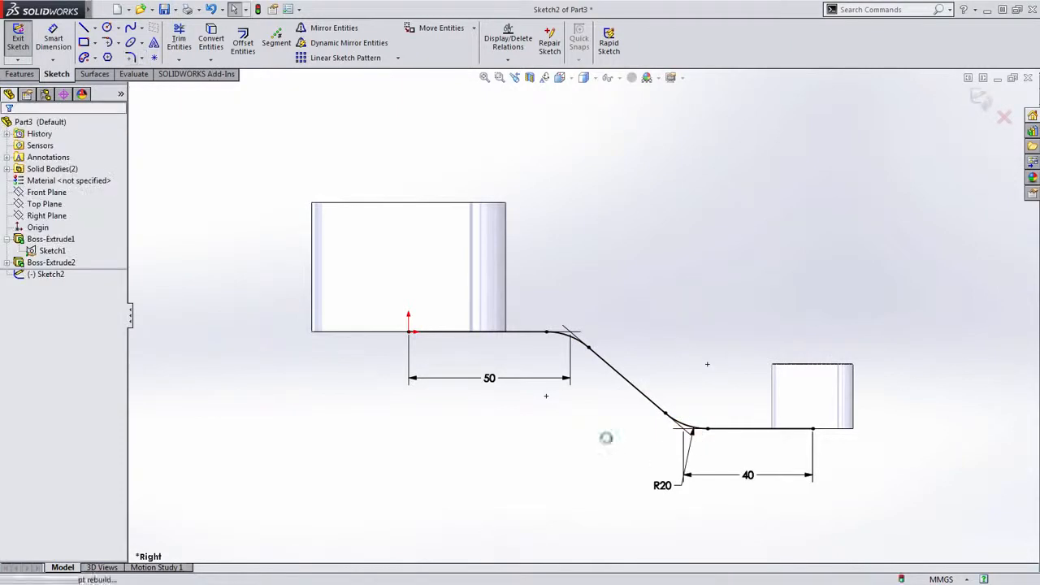
Start a thin boss extrusion of the bent line path, running Through All in both directions
mouse_move(646, 302)
middle_down()
mouse_move(685, 391)
mouse_move(676, 302)
middle_up()
key(s)
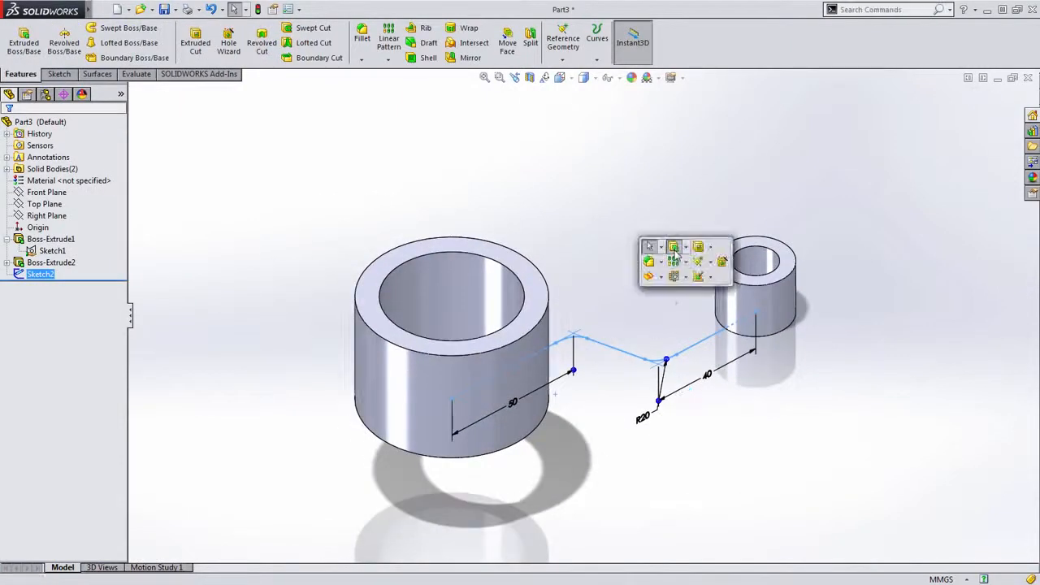
click(673, 248)
right_click(632, 193)
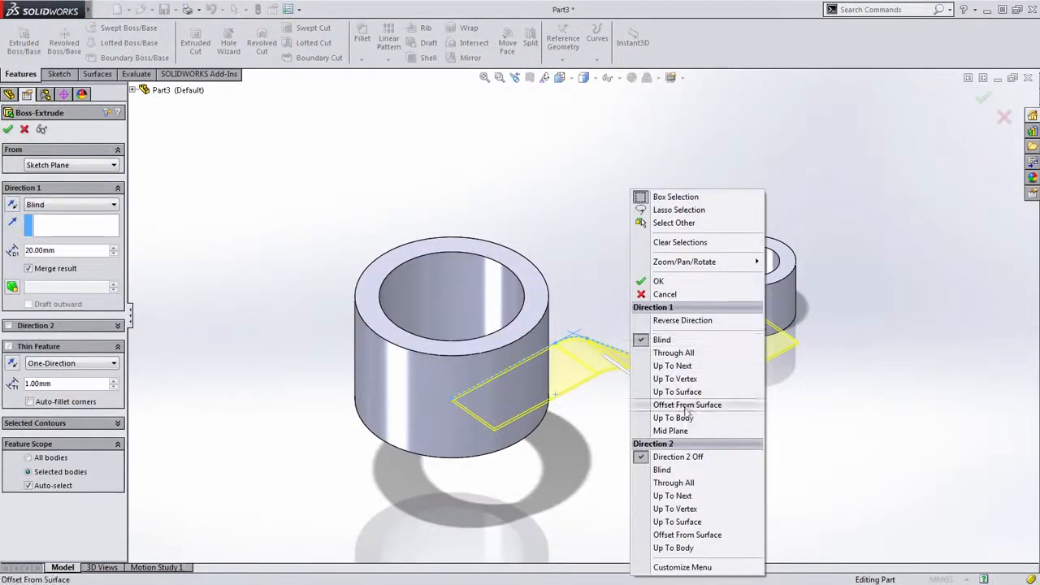
click(674, 353)
right_click(615, 187)
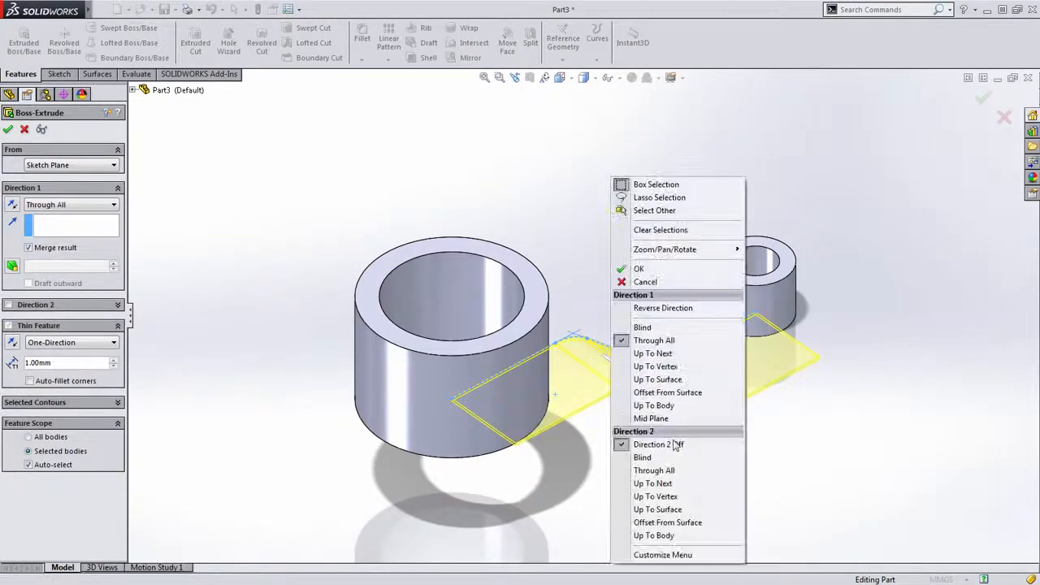
click(681, 471)
middle_drag(681, 463, 674, 450)
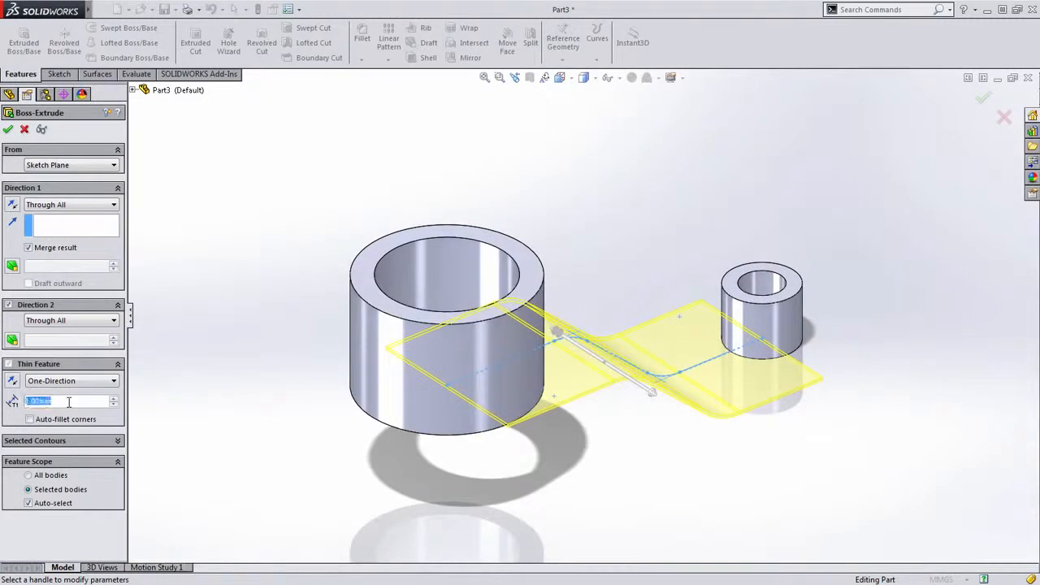
Set the thin wall thickness to 6 mm, flip the thickness to the upper side of the path and complete the extrusion
text(6)
key(Return)
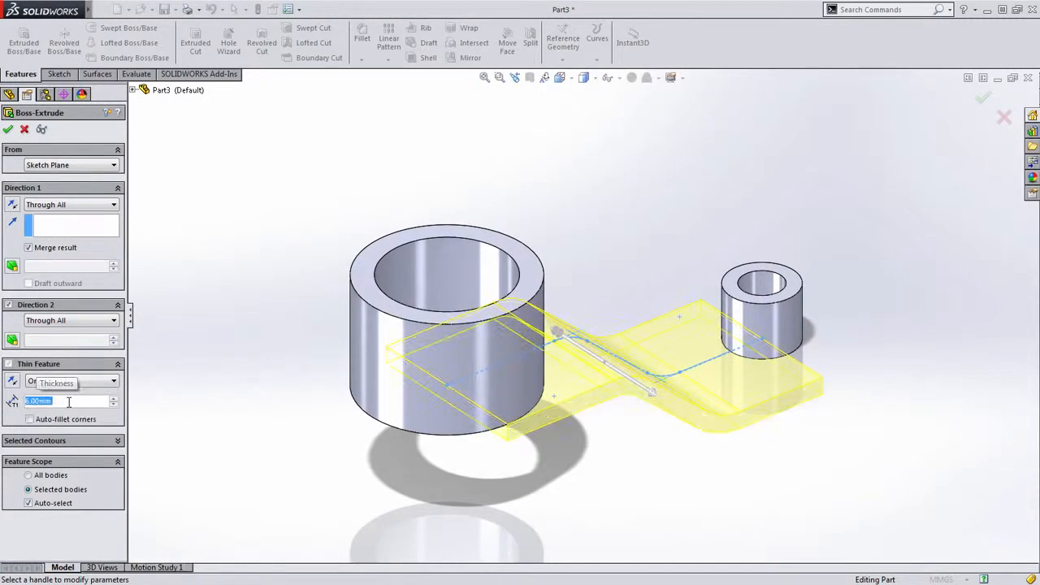
click(13, 381)
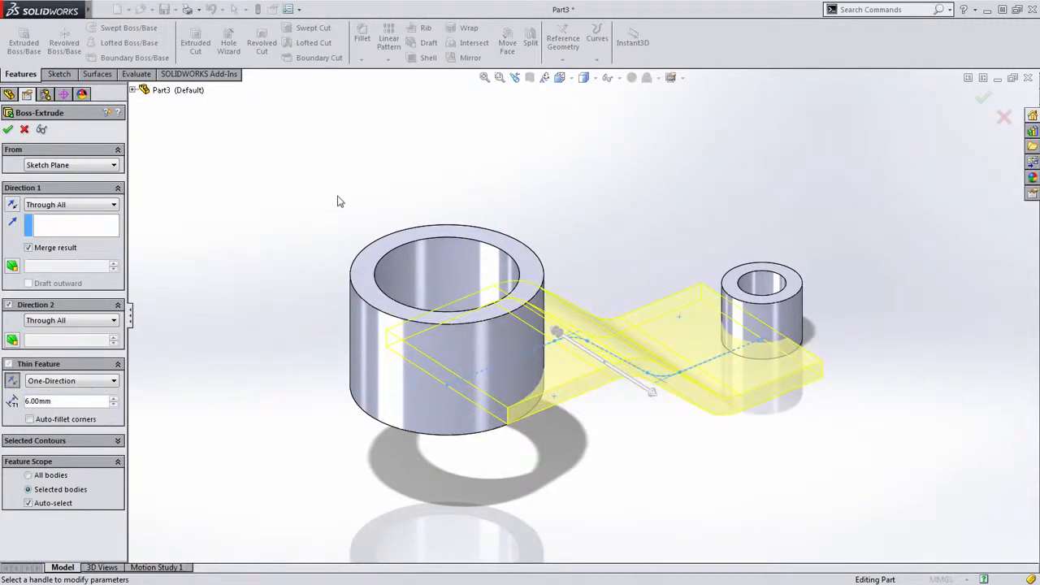
key(Return)
Edit the large ring's extrusion, replacing its ring region with the full 60 mm circle contour
middle_drag(529, 170, 570, 332)
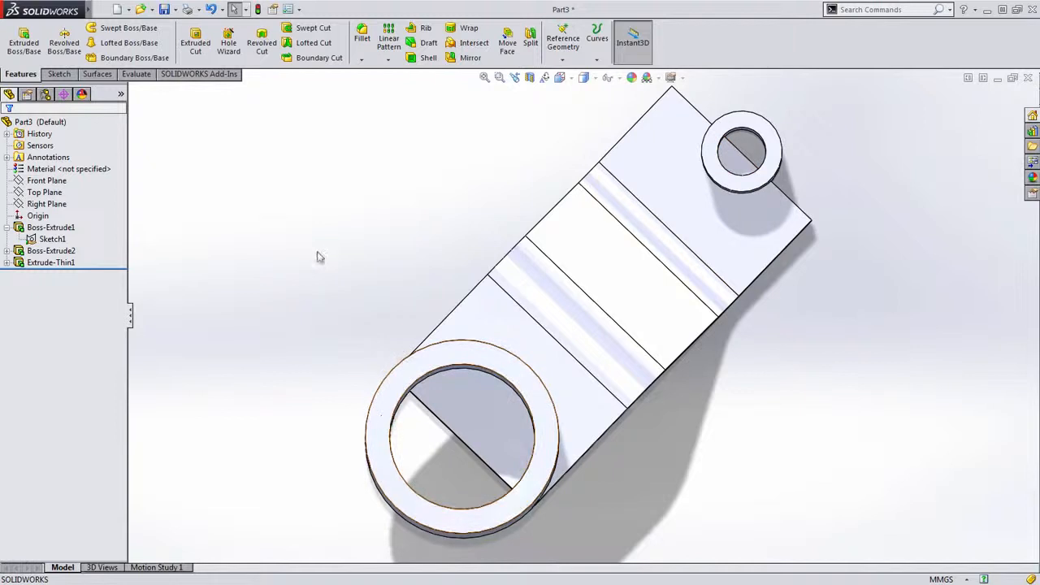
middle_drag(380, 418, 358, 269)
click(78, 233)
click(111, 190)
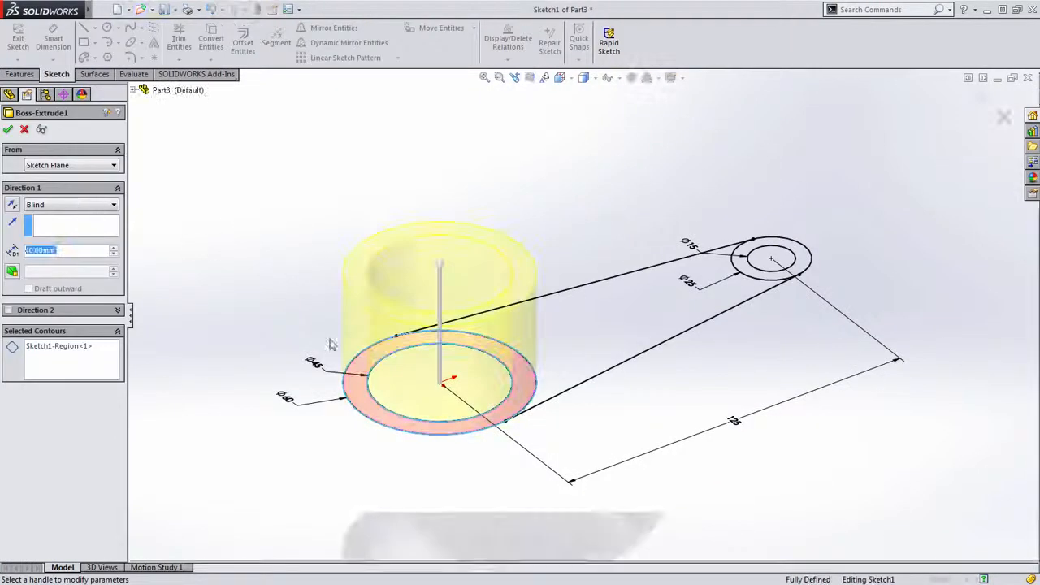
click(108, 363)
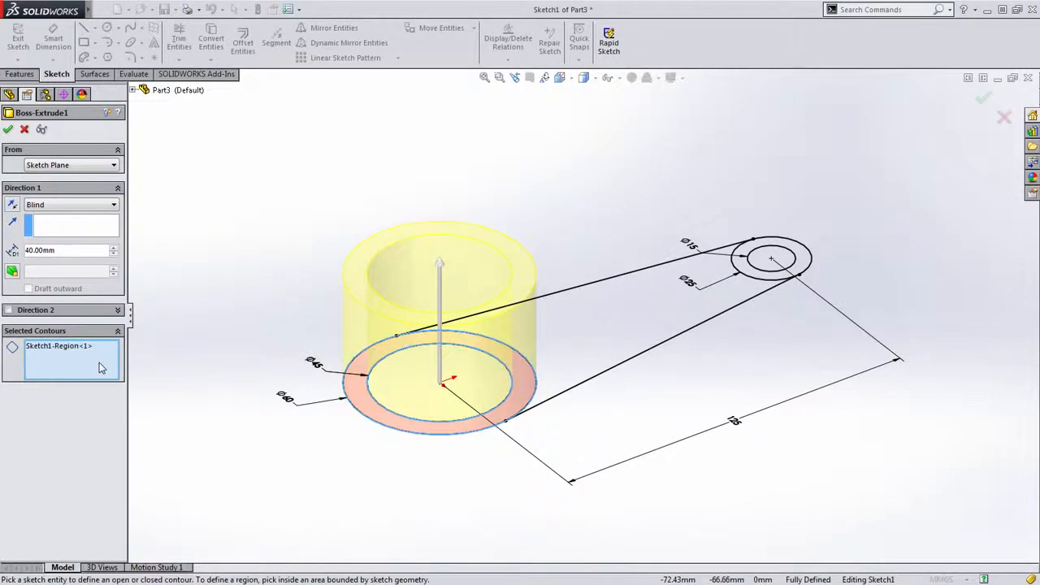
click(363, 397)
click(360, 416)
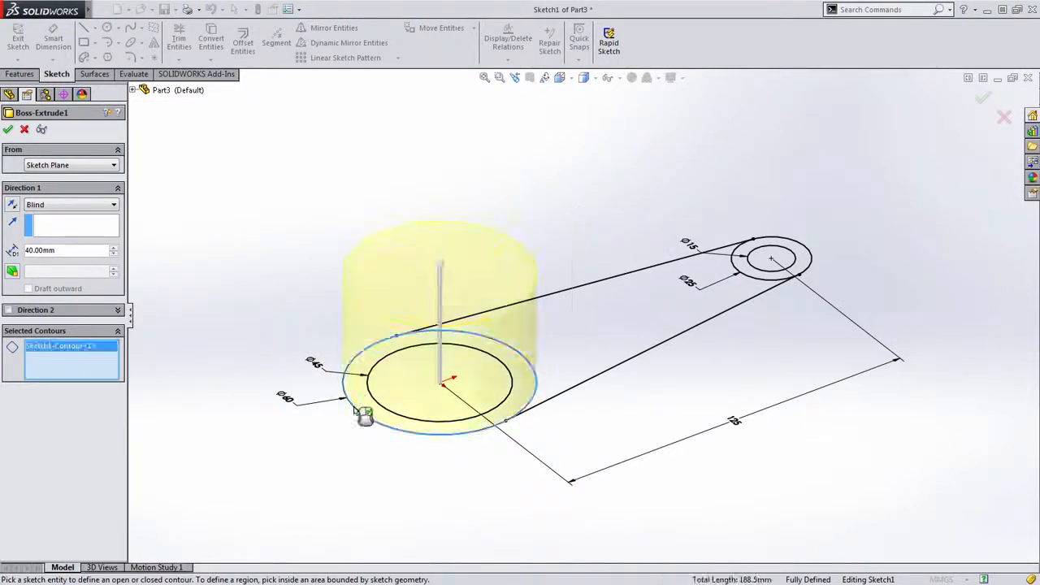
right_click(364, 415)
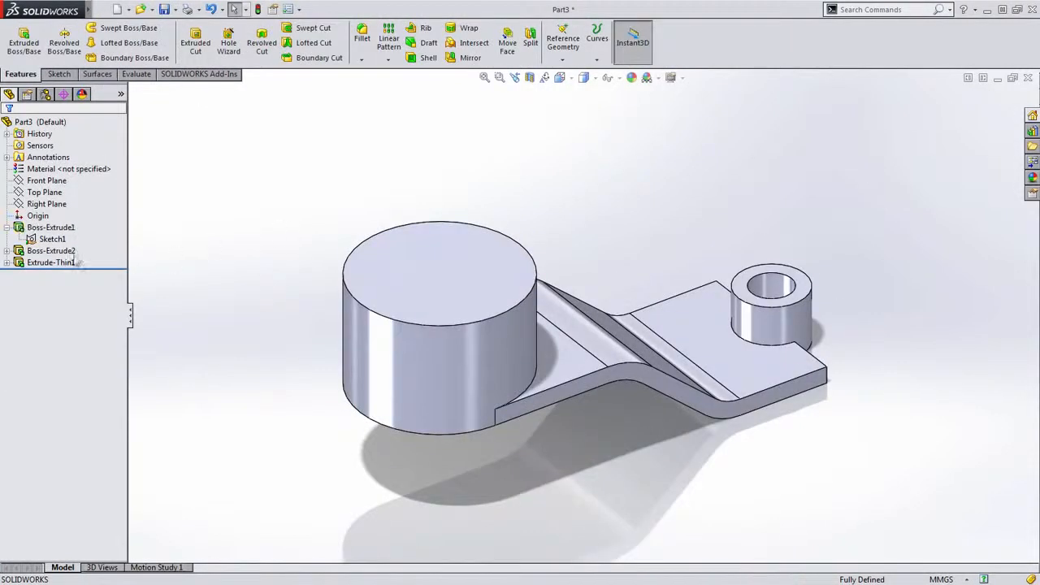
Edit the small ring's extrusion, replacing its ring region with the full 25 mm circle contour
click(51, 251)
click(79, 216)
click(79, 399)
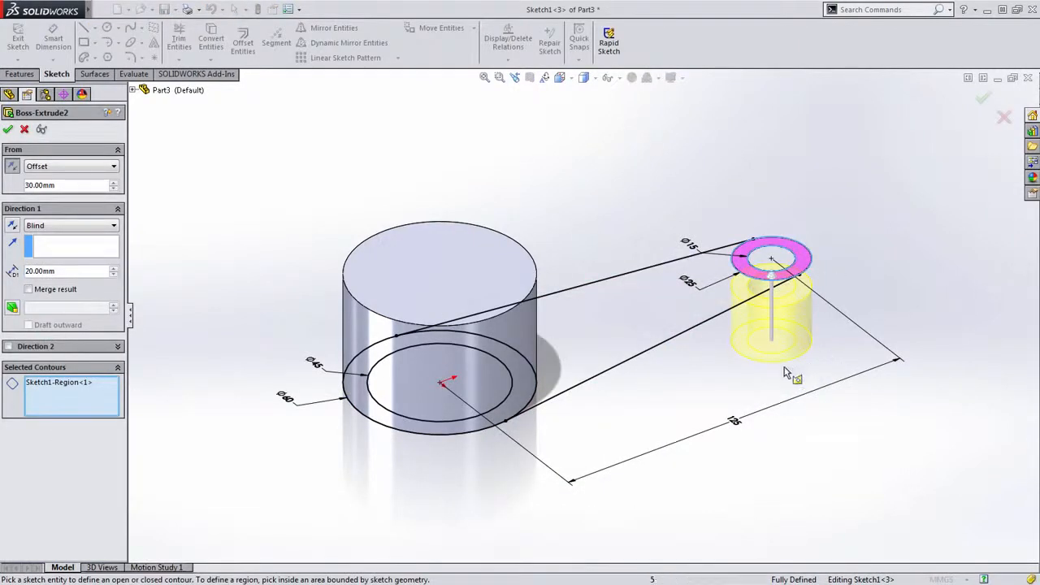
click(807, 267)
click(812, 258)
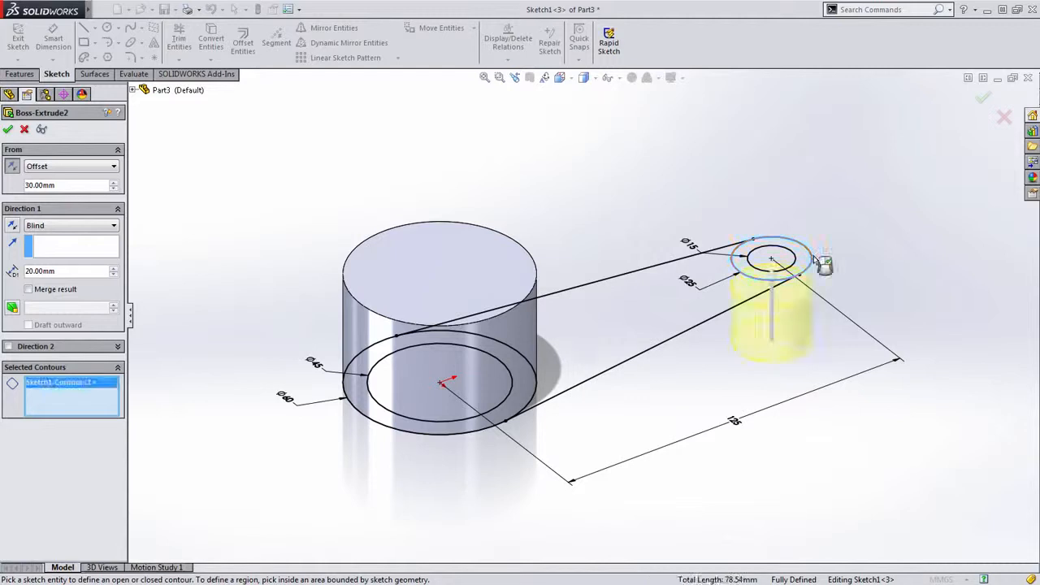
right_click(814, 258)
Edit the arm's path sketch, reattach its dangling end point to the small cylinder's bottom edge and rebuild
click(7, 227)
click(6, 250)
click(63, 262)
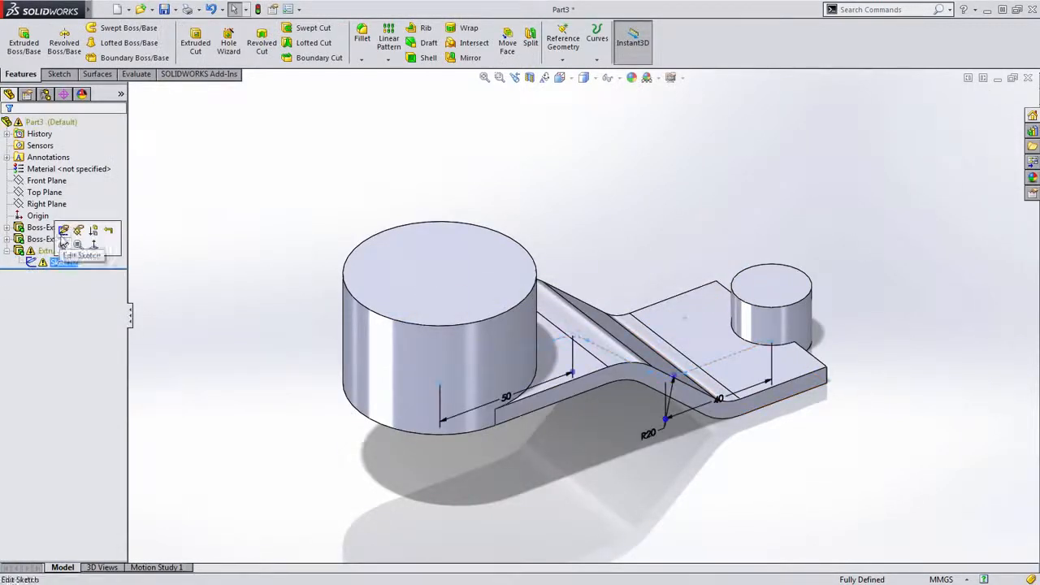
click(63, 236)
scroll(829, 405, down, 5)
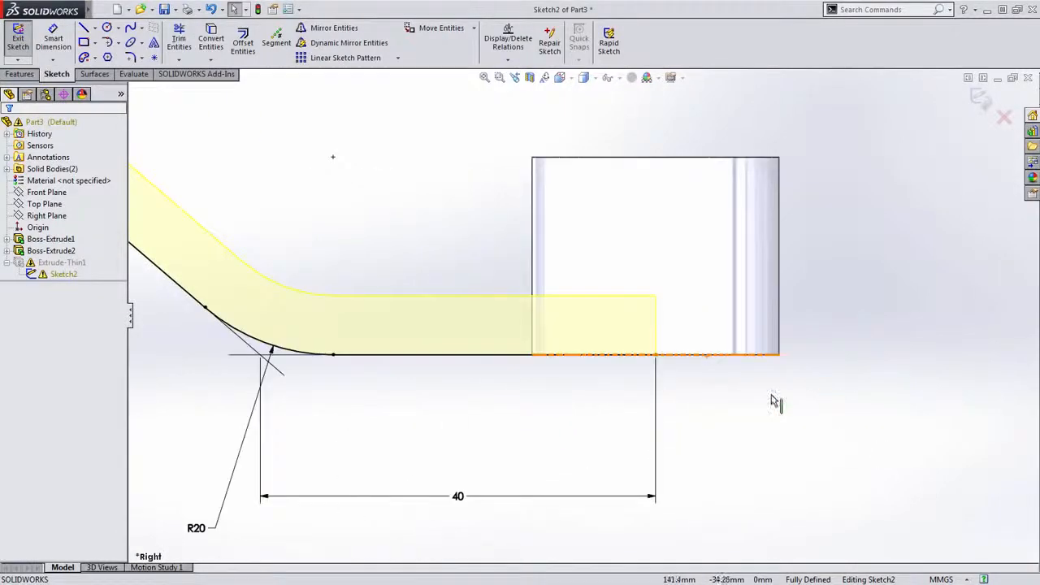
scroll(829, 405, down, 3)
click(533, 310)
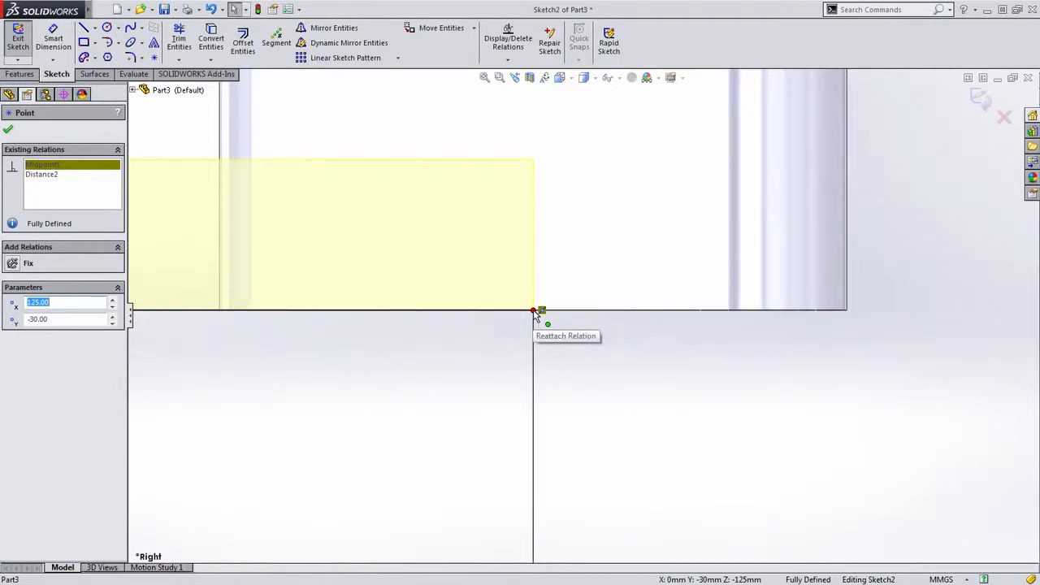
drag(536, 315, 622, 367)
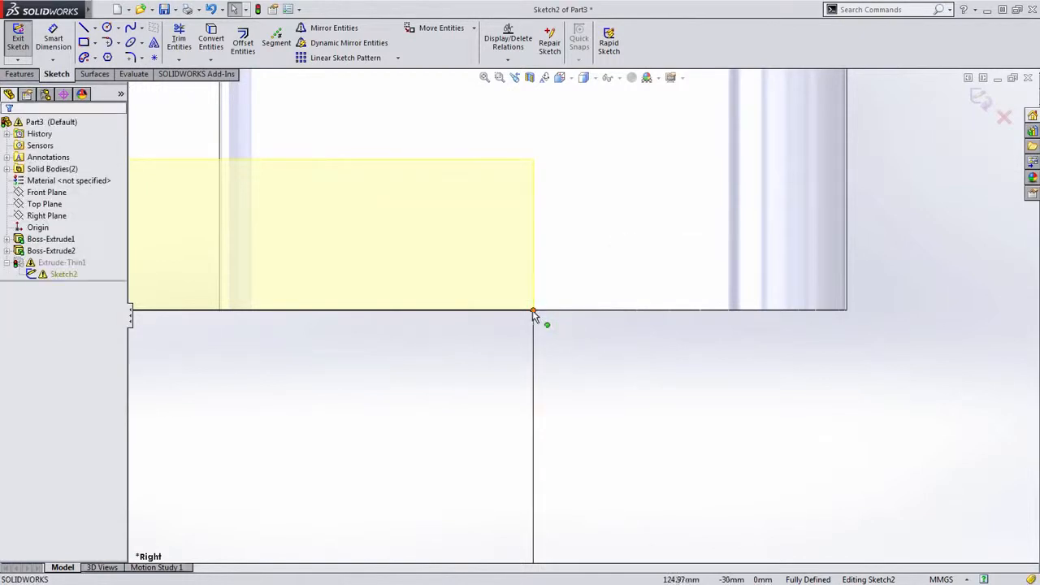
key(ctrl+b)
scroll(621, 362, up, 12)
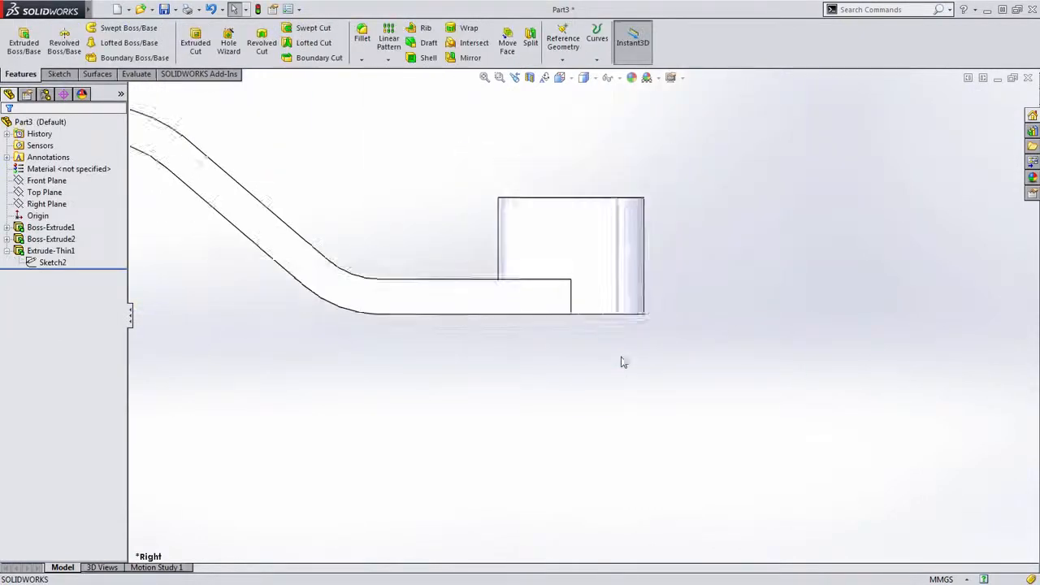
Start an extruded cut from the shared ring sketch, selecting the large ring, tapered arm and small ring regions as contours
middle_drag(624, 334, 680, 420)
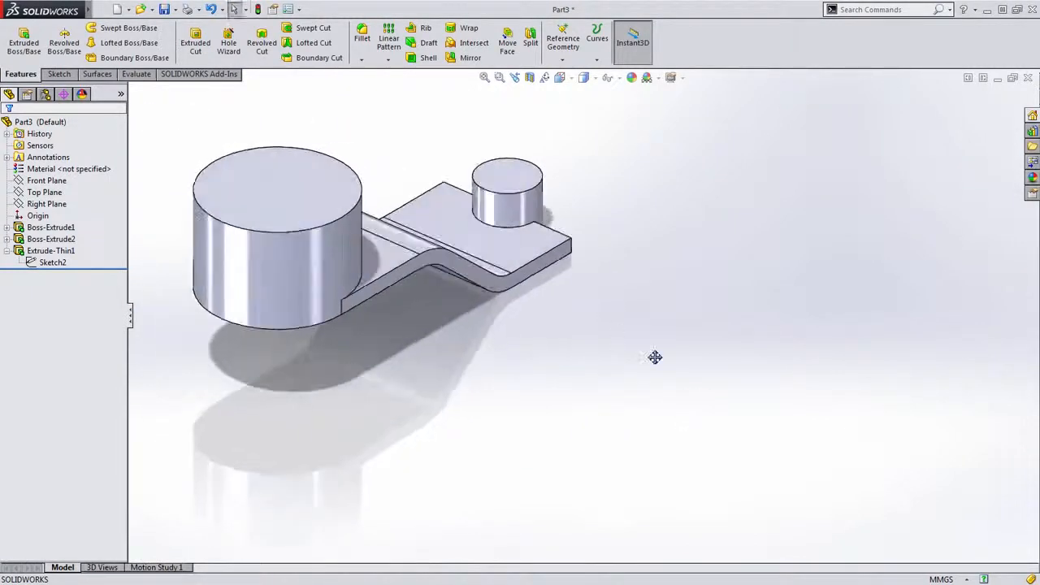
key(f)
click(7, 251)
click(7, 239)
click(54, 250)
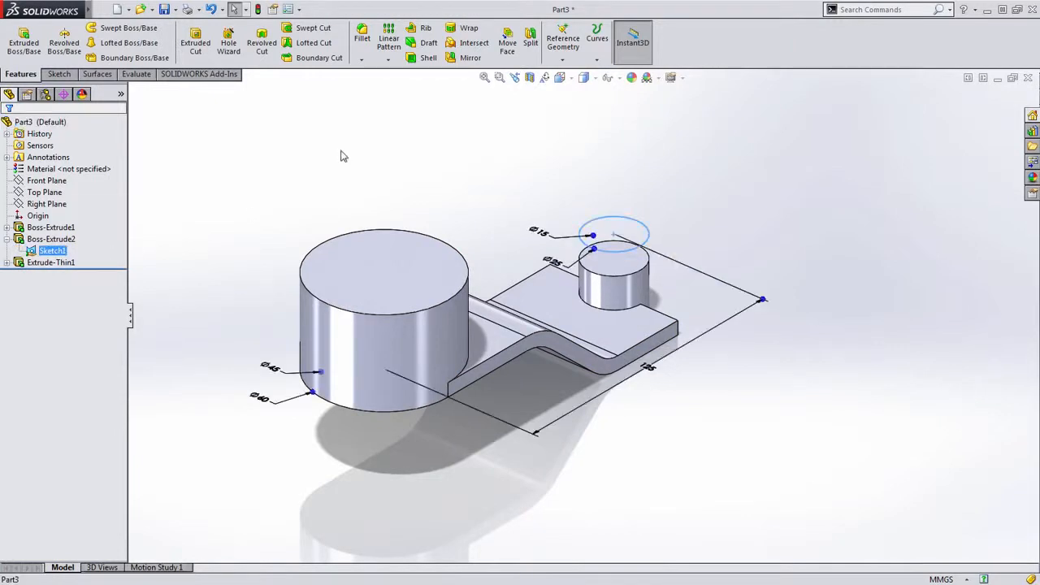
click(426, 131)
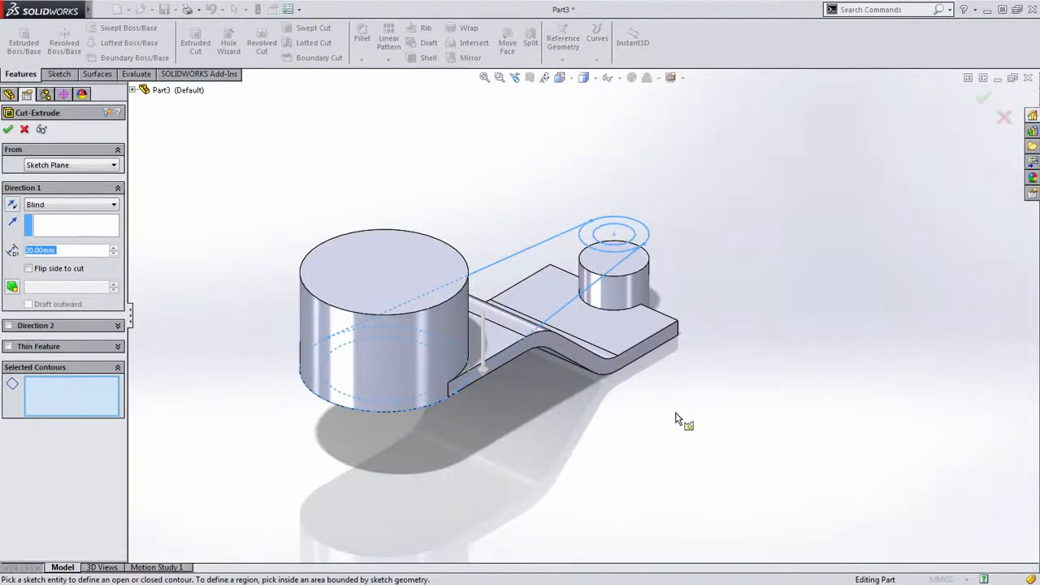
scroll(563, 318, down, 3)
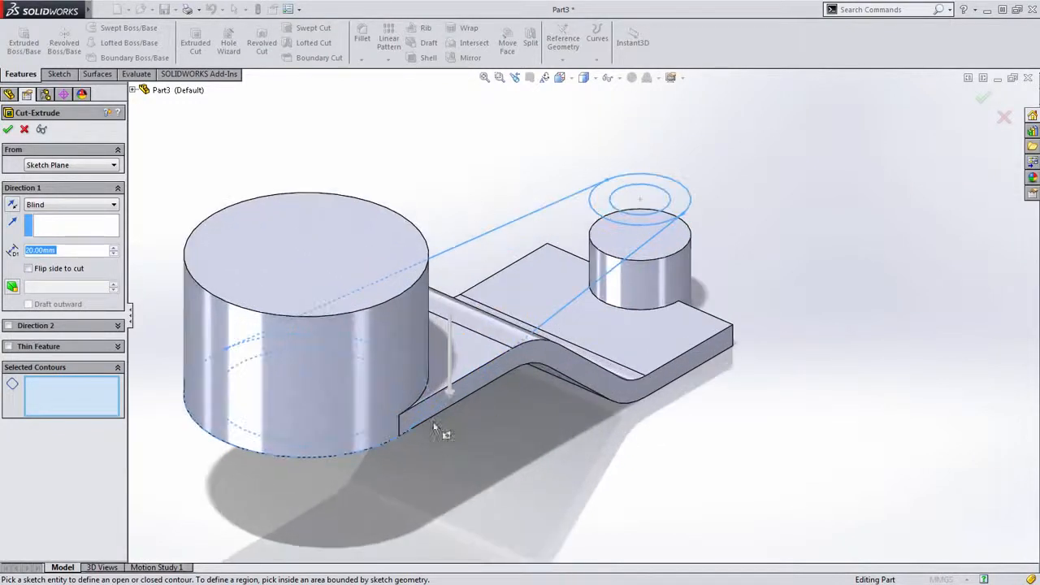
click(424, 394)
click(499, 345)
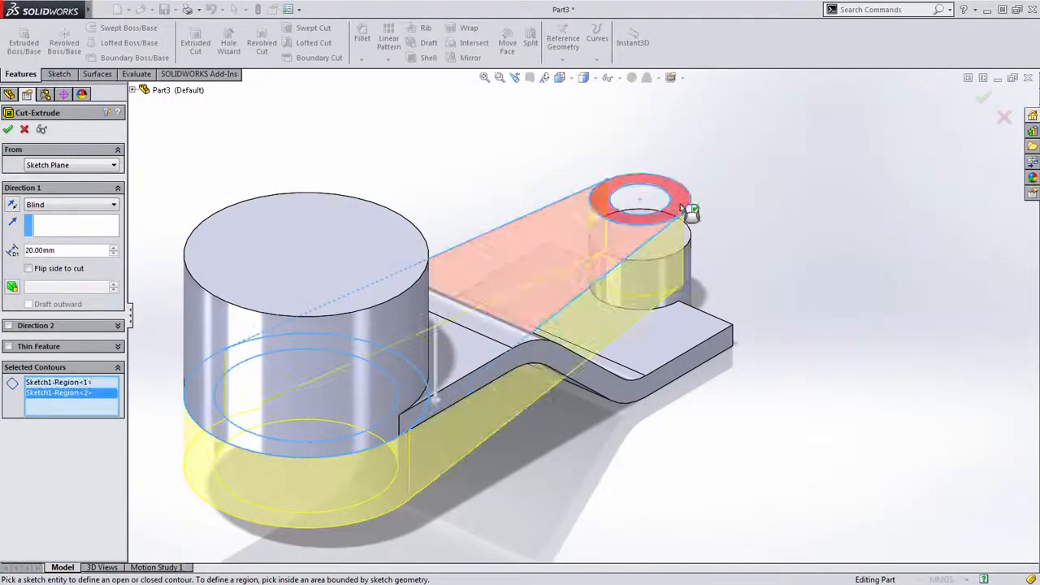
click(685, 208)
Set the cut to Through All - Both Directions, flip the side to cut so material outside the contours is removed, and complete it
right_click(325, 116)
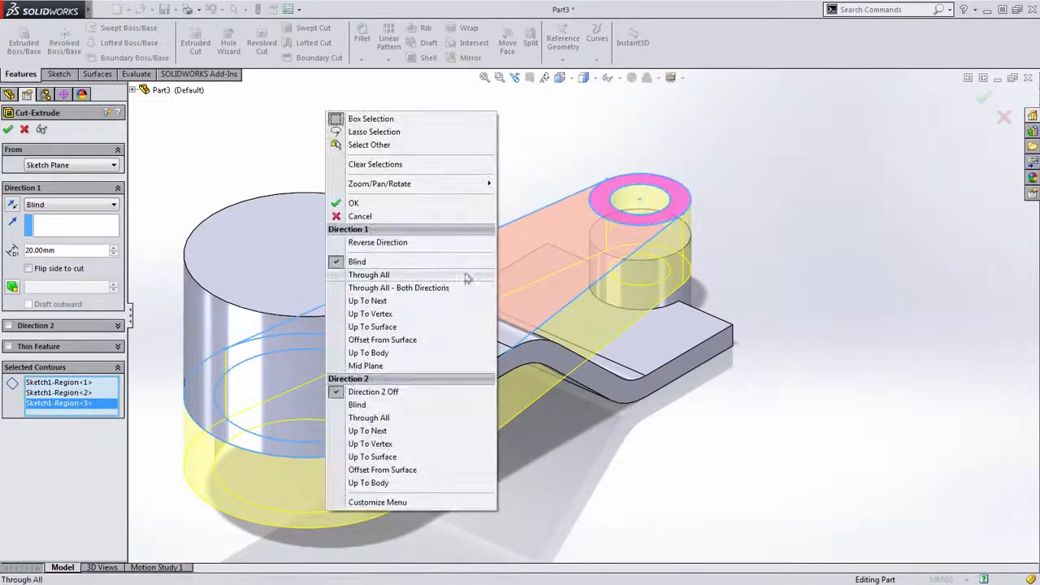
click(444, 285)
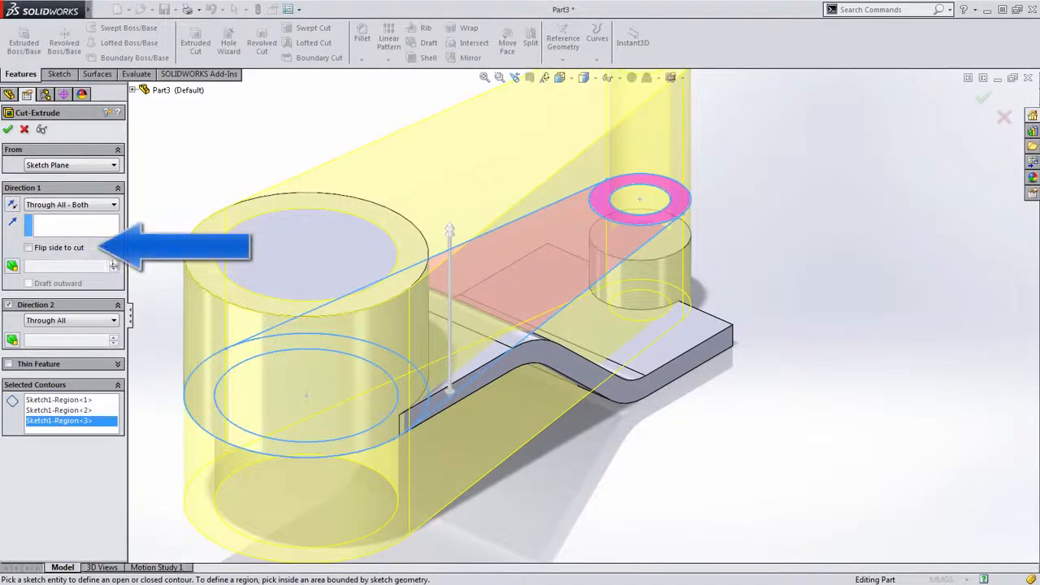
click(46, 248)
scroll(527, 250, up, 3)
ctrl+middle_drag(483, 204, 503, 253)
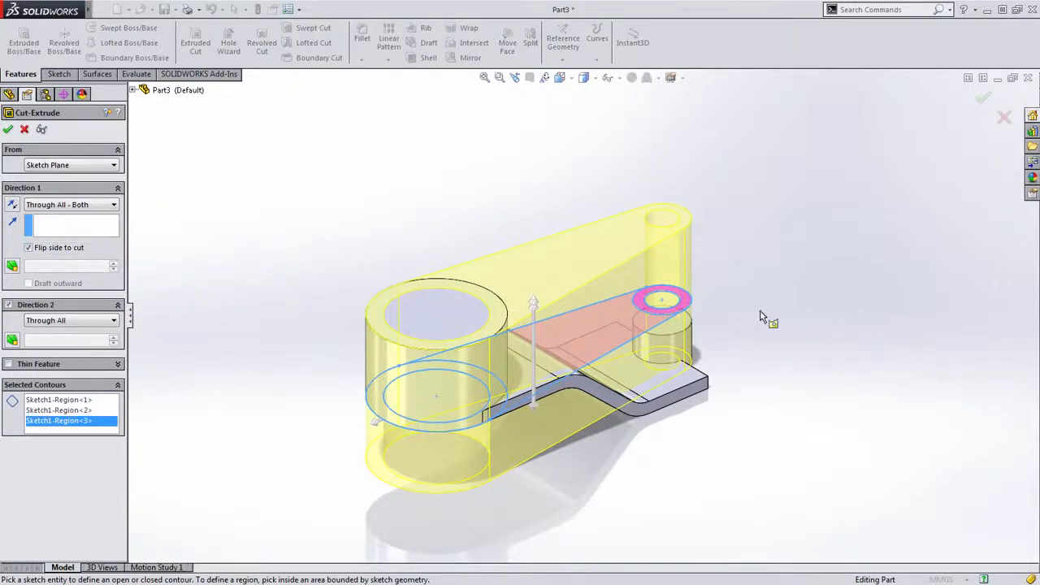
click(983, 101)
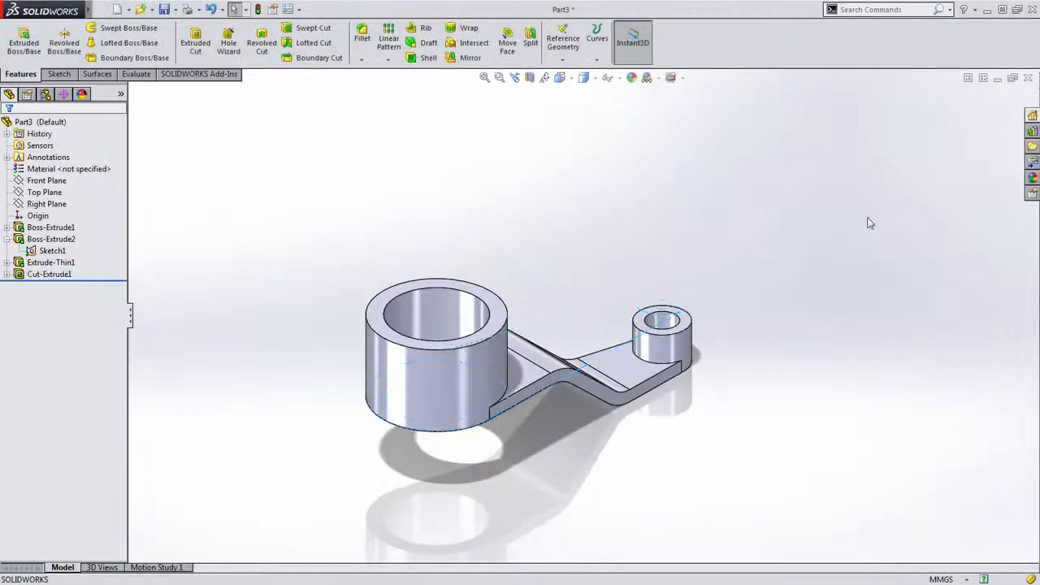
Examine the joint between the arm and the small ring up close, and view the part from the top
middle_drag(724, 233, 588, 541)
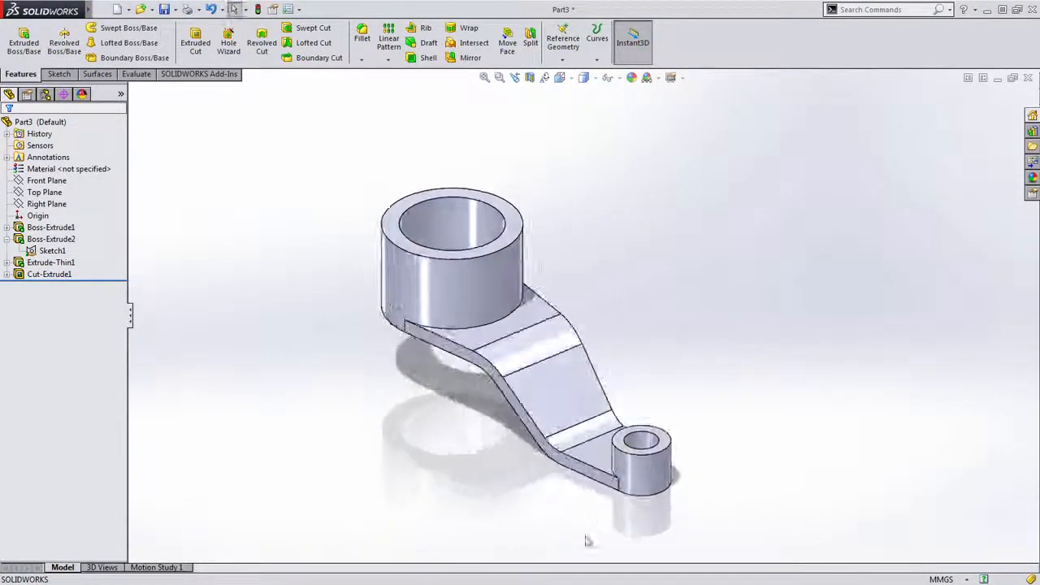
scroll(668, 401, down, 4)
scroll(603, 390, down, 3)
scroll(602, 390, down, 5)
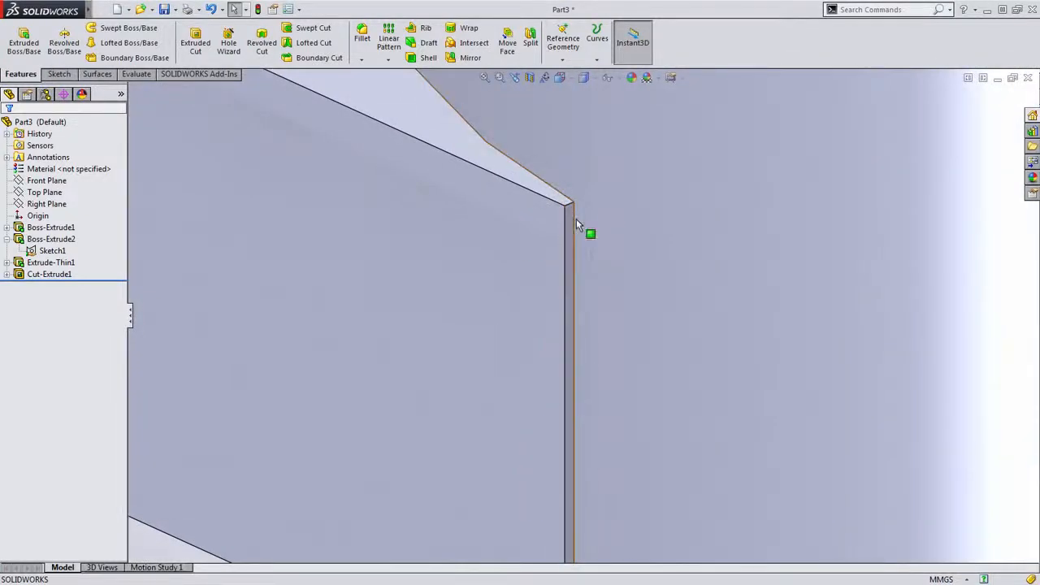
scroll(576, 224, up, 5)
click(559, 77)
click(577, 111)
Reopen the extruded cut, examine its contours where the arm's side meets the small ring, close it and return to the isometric view
click(50, 275)
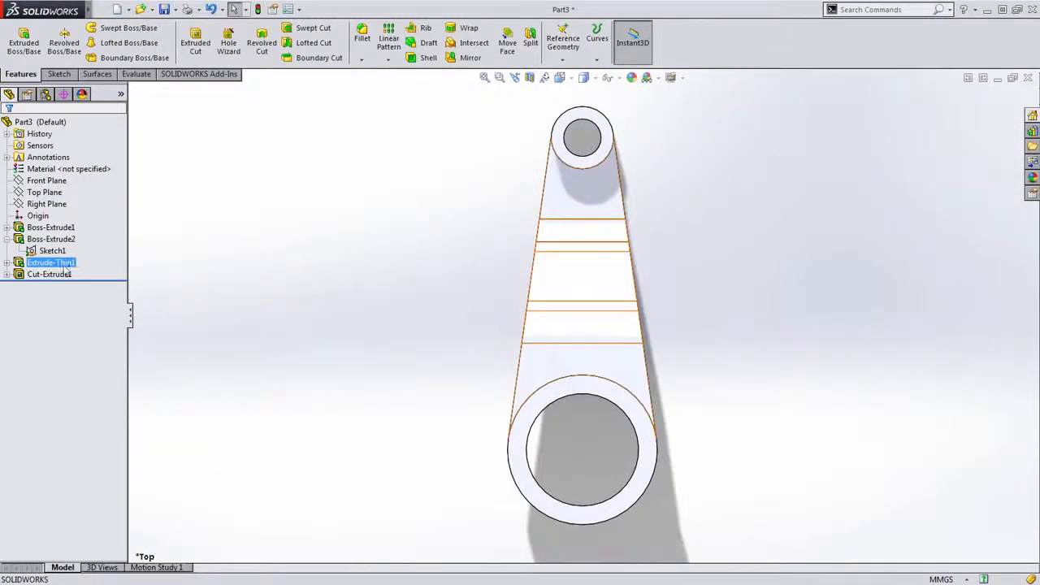
click(63, 239)
scroll(610, 143, down, 6)
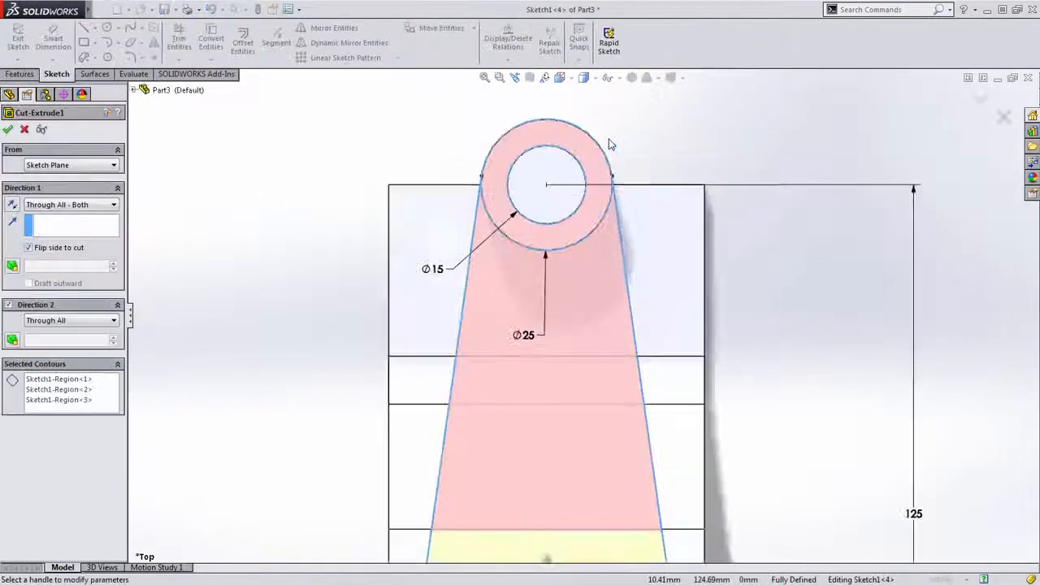
scroll(638, 296, down, 4)
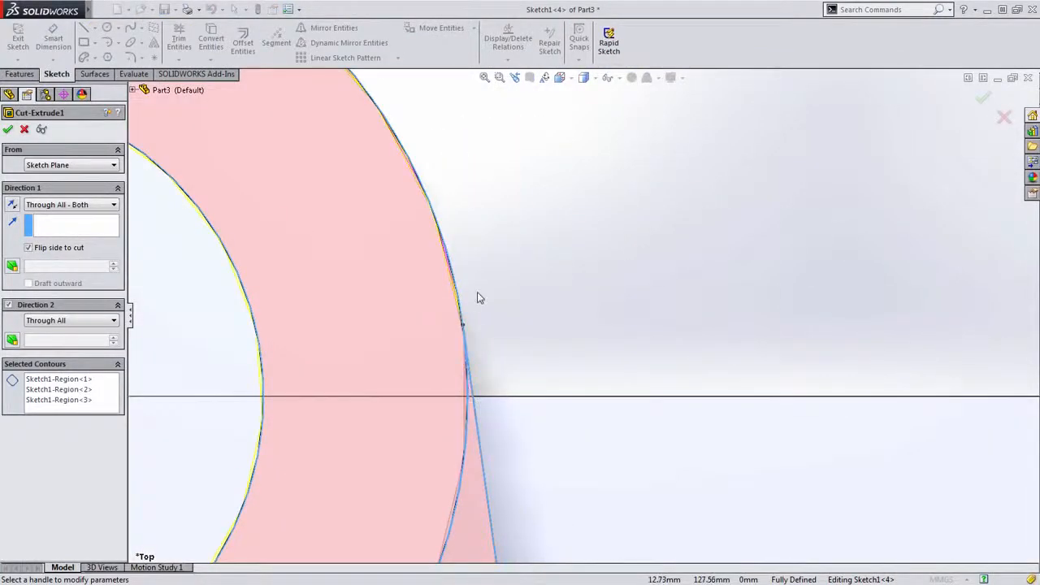
scroll(650, 315, up, 5)
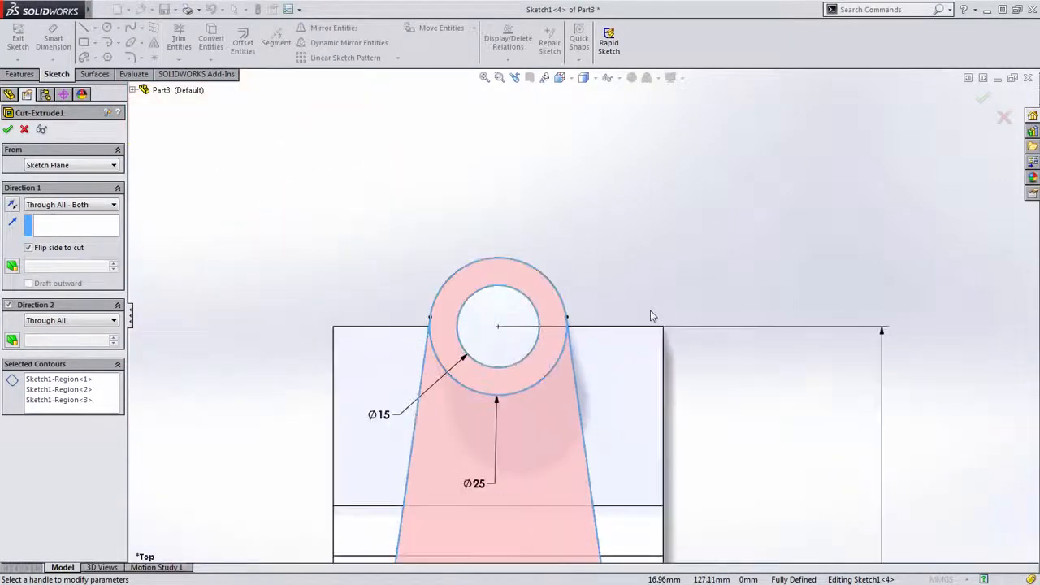
click(984, 98)
key(ctrl+7)
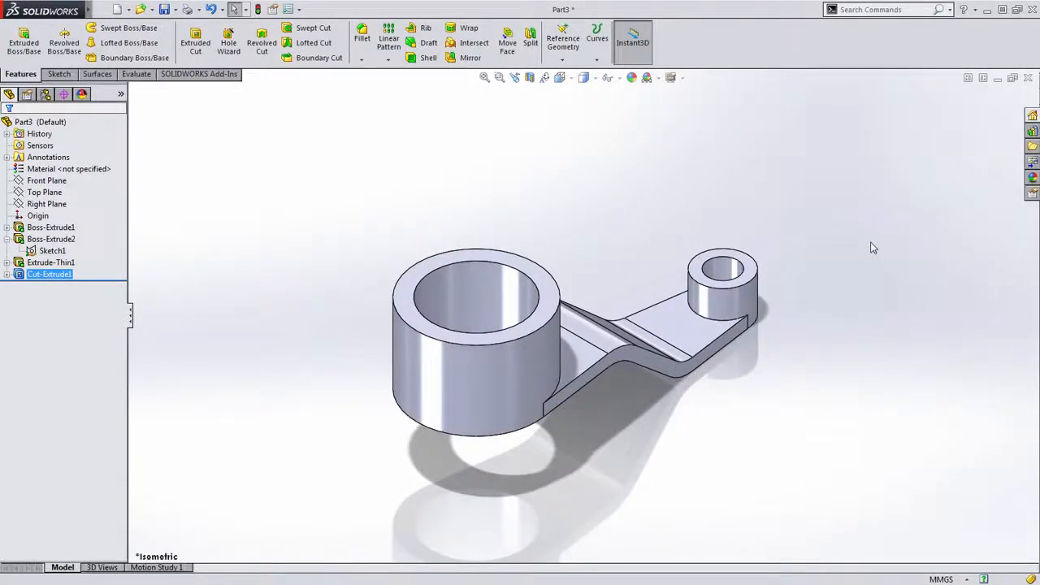
click(240, 254)
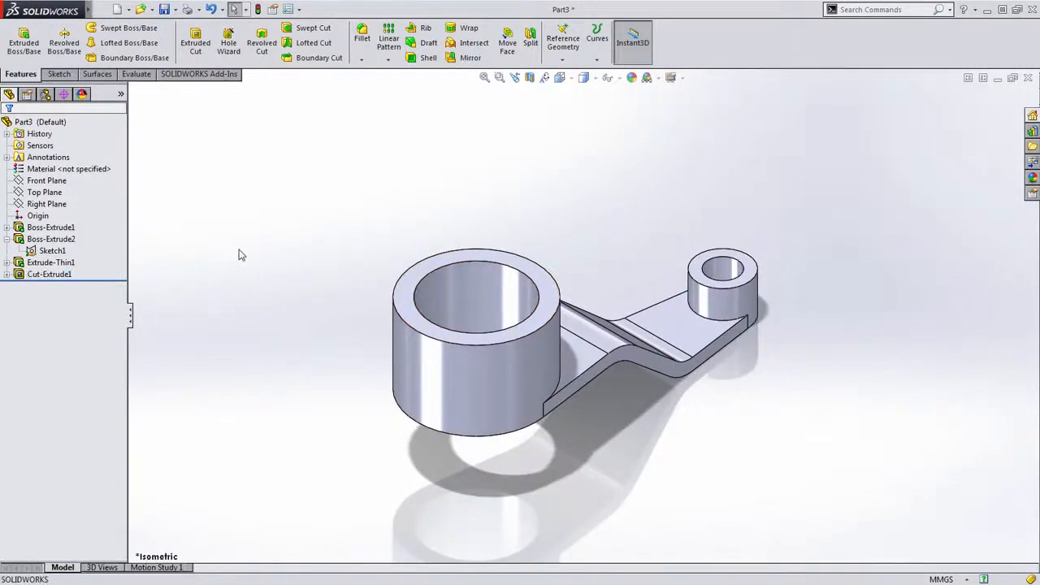
Edit the bent arm's path sketch, extending its lower end with a horizontal line to the small ring's outer edge, and exit the sketch
click(7, 262)
click(52, 274)
click(55, 236)
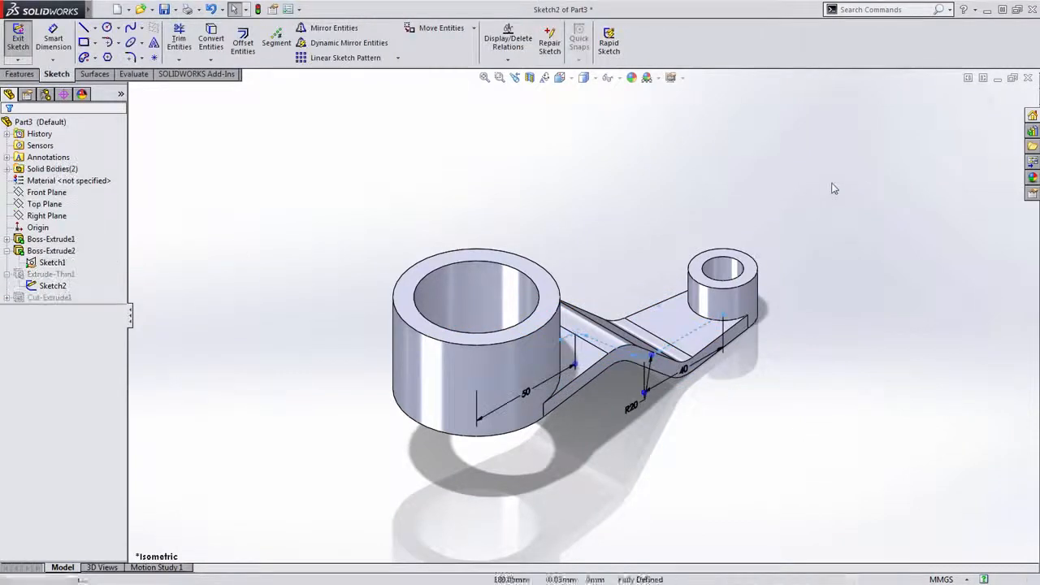
scroll(908, 467, down, 5)
key(s)
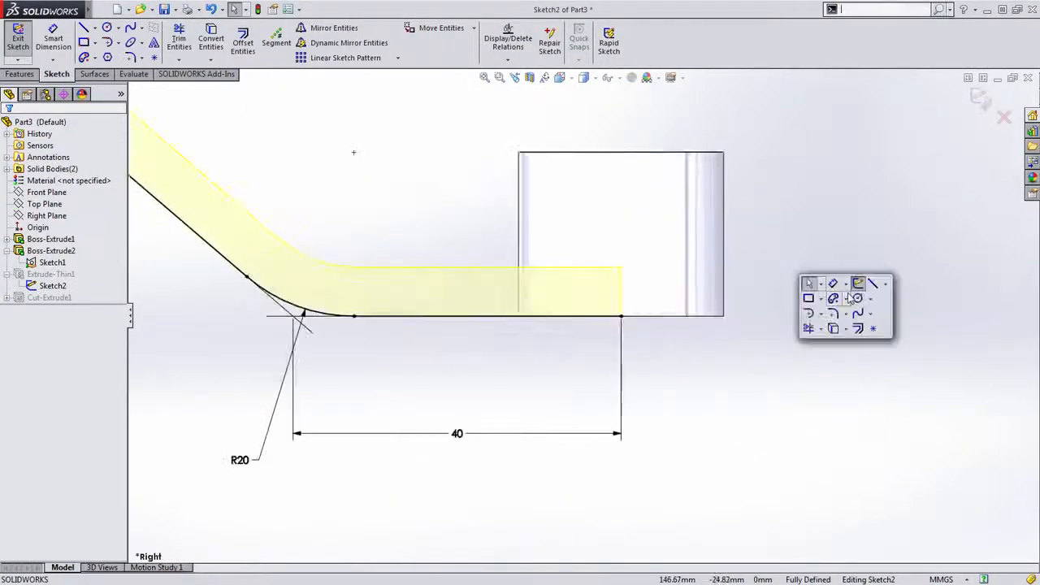
click(873, 283)
click(621, 316)
click(724, 316)
key(Escape)
drag(724, 316, 724, 317)
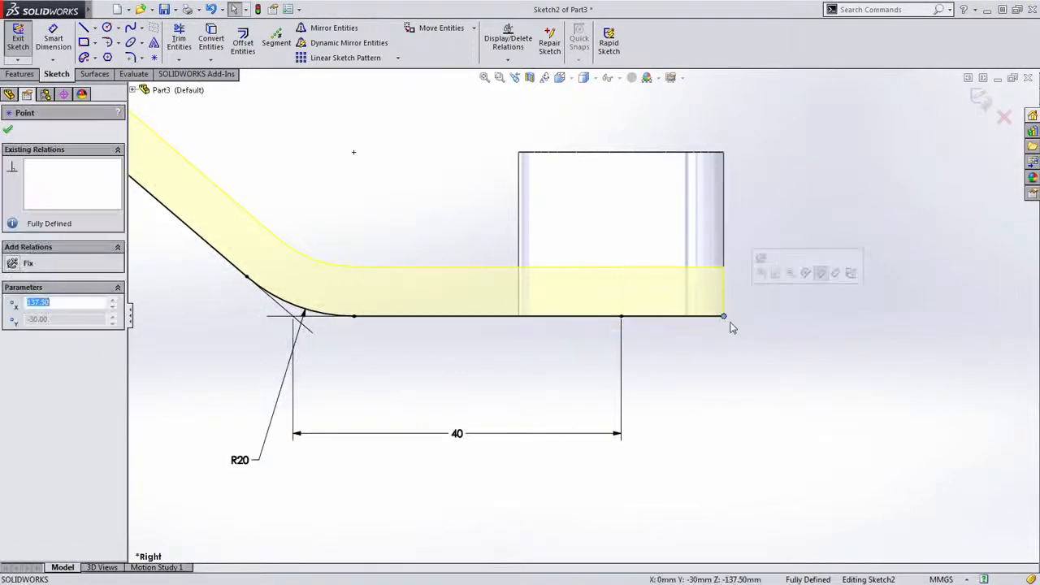
scroll(761, 330, up, 6)
click(980, 100)
Start a sketch on the Right Plane and draw a horizontal line about 50 mm long from the large ring's top centre toward the small ring
mouse_move(537, 228)
middle_down()
mouse_move(600, 312)
mouse_move(677, 361)
middle_up()
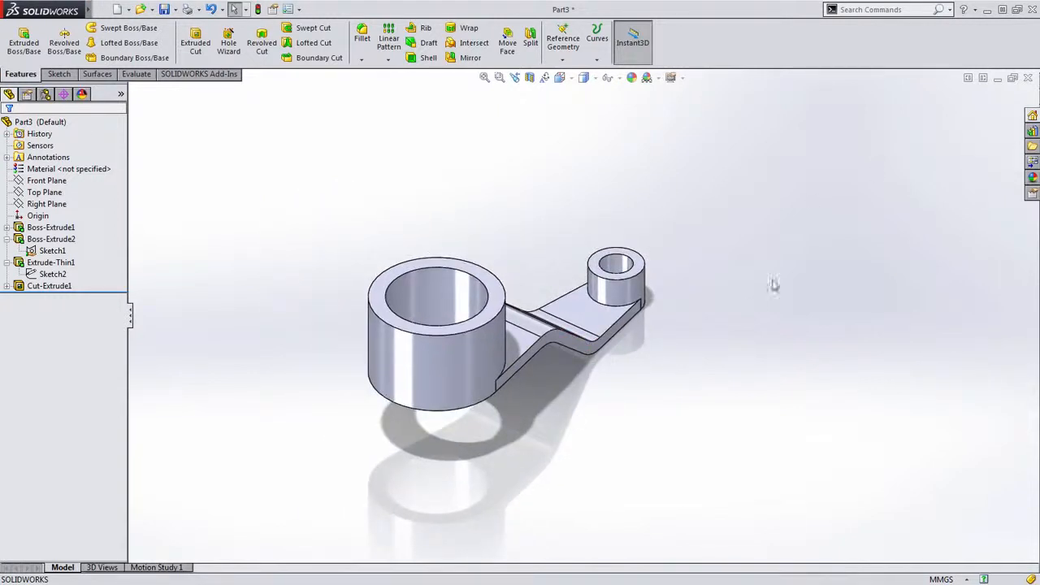
middle_drag(746, 333, 692, 322)
scroll(683, 326, down, 6)
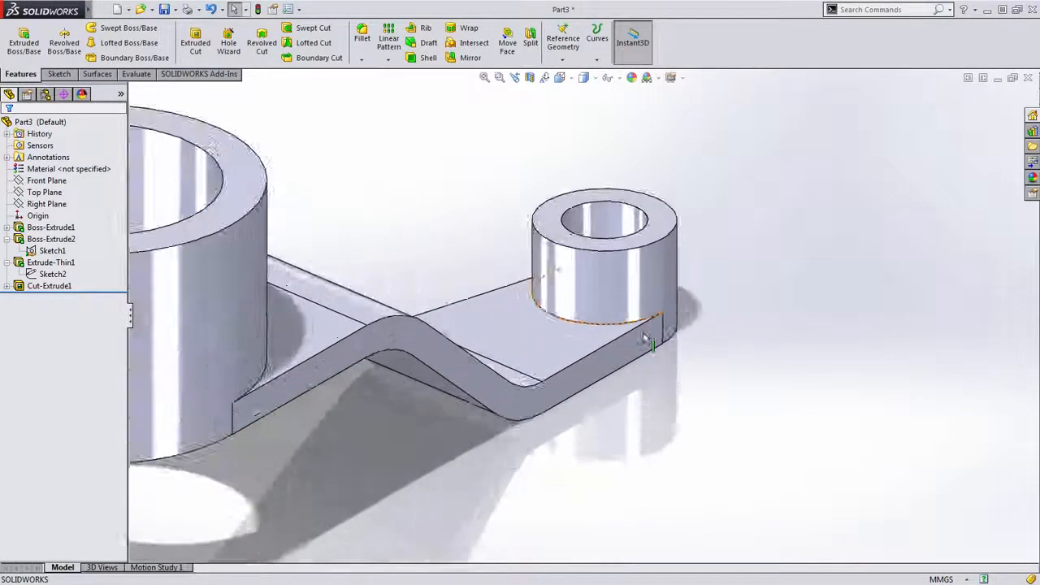
scroll(659, 337, down, 8)
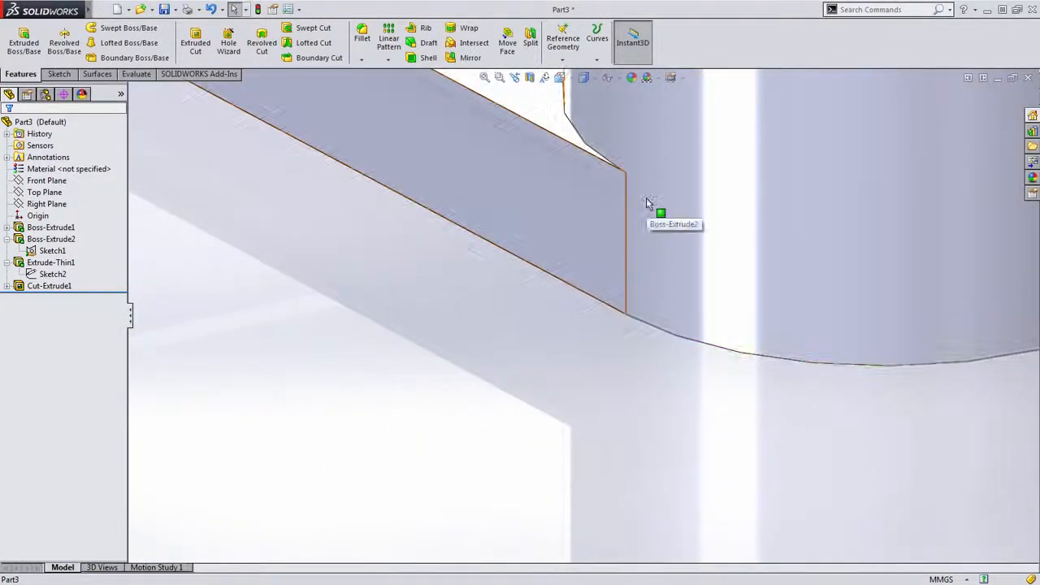
key(f)
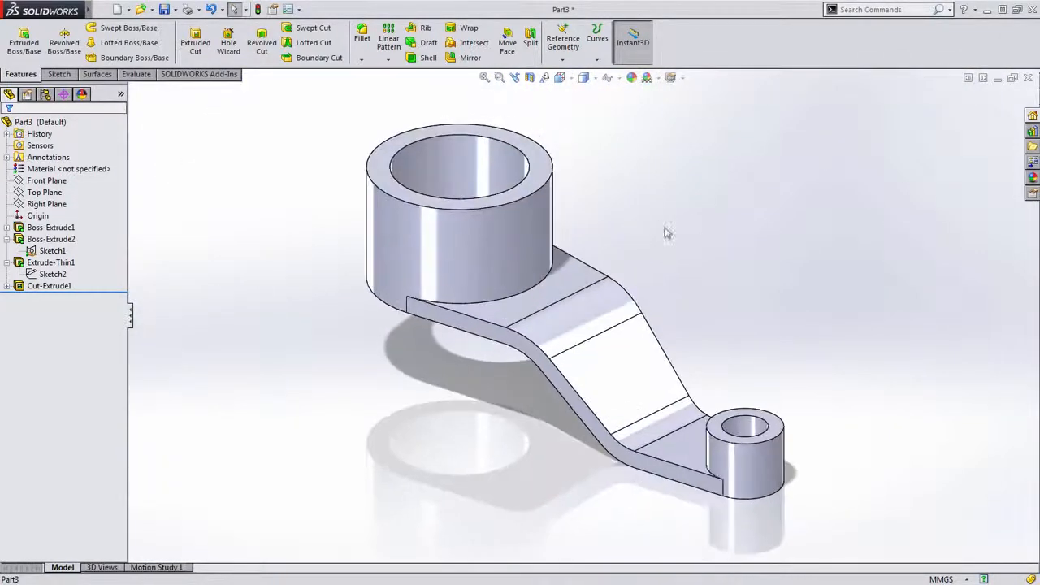
click(7, 262)
click(6, 239)
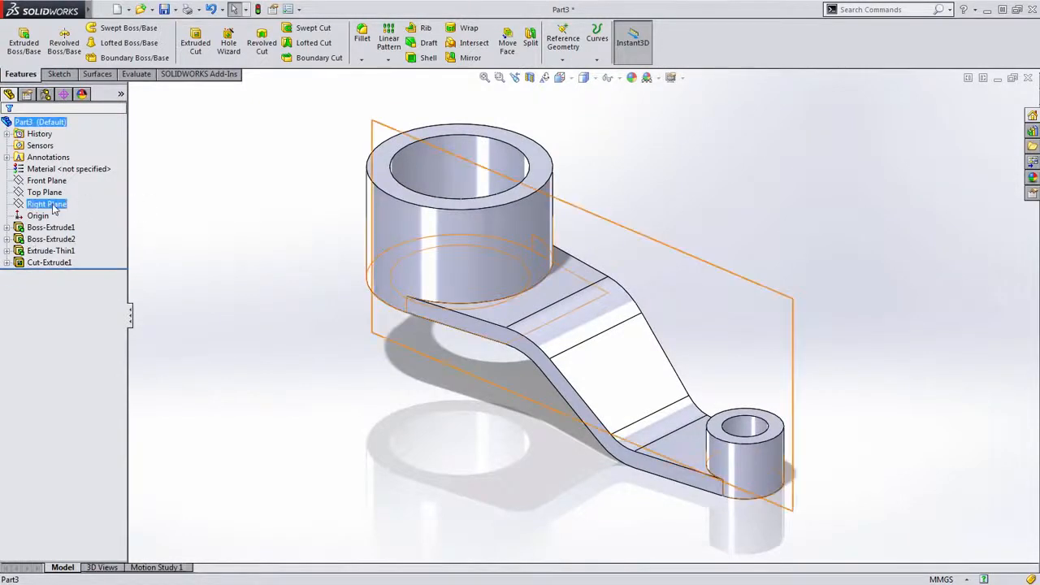
click(46, 204)
click(64, 186)
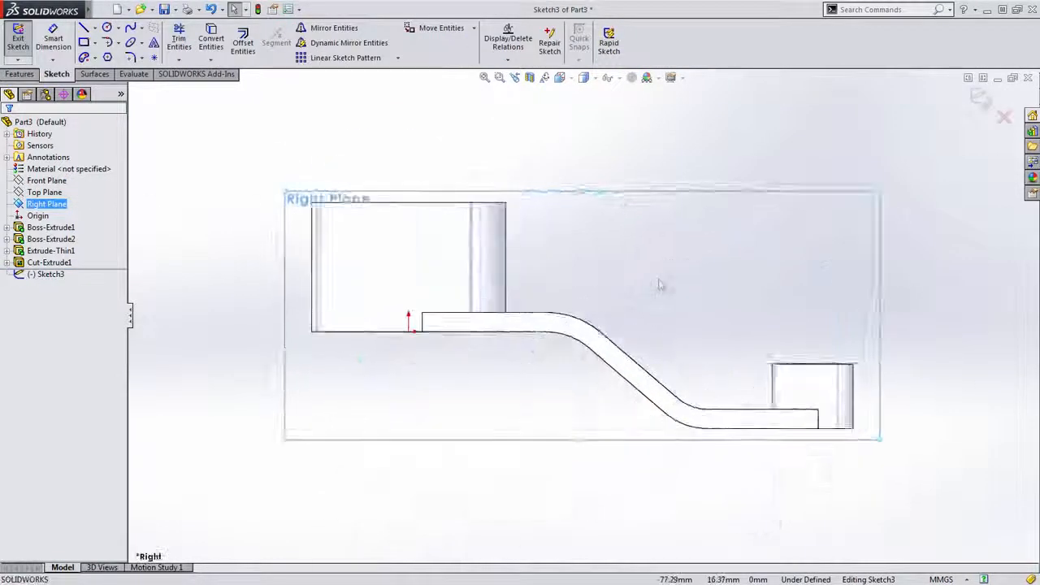
key(s)
click(709, 213)
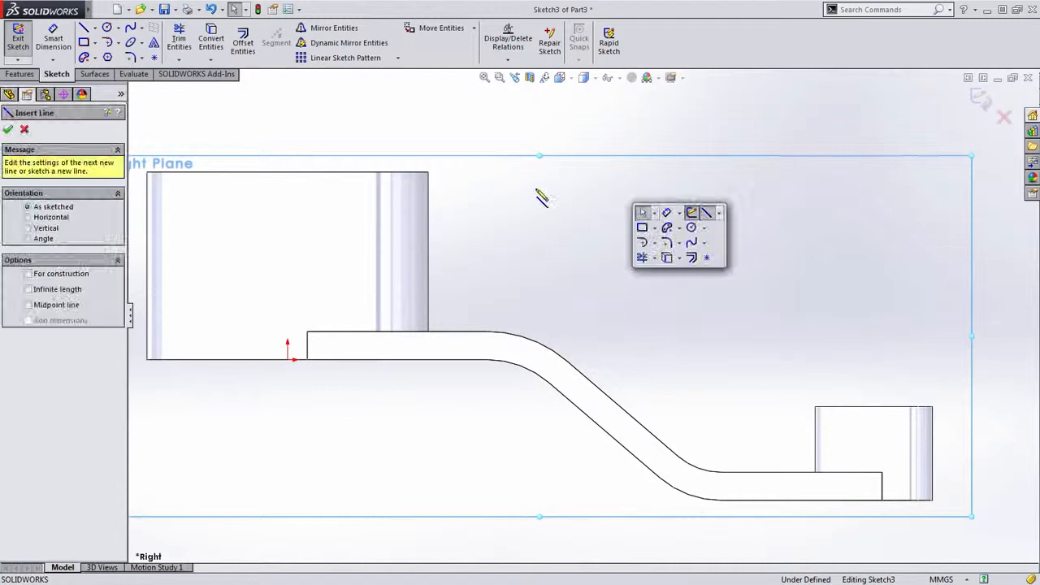
click(286, 172)
click(520, 172)
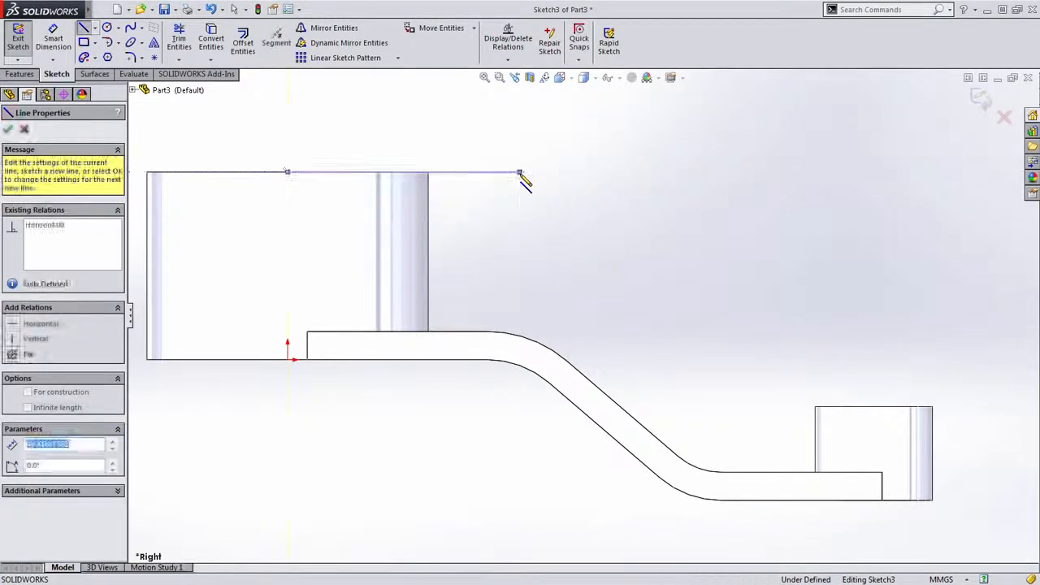
Draw a horizontal line about 26 mm long from the small ring's top centre toward the large ring
key(Escape)
key(s)
click(693, 159)
click(873, 406)
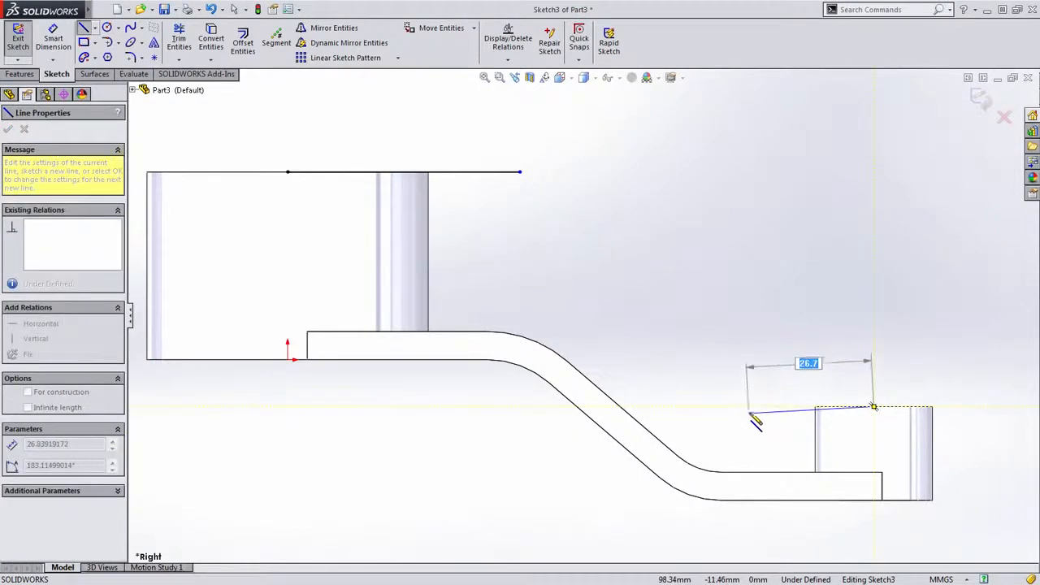
click(751, 406)
key(Escape)
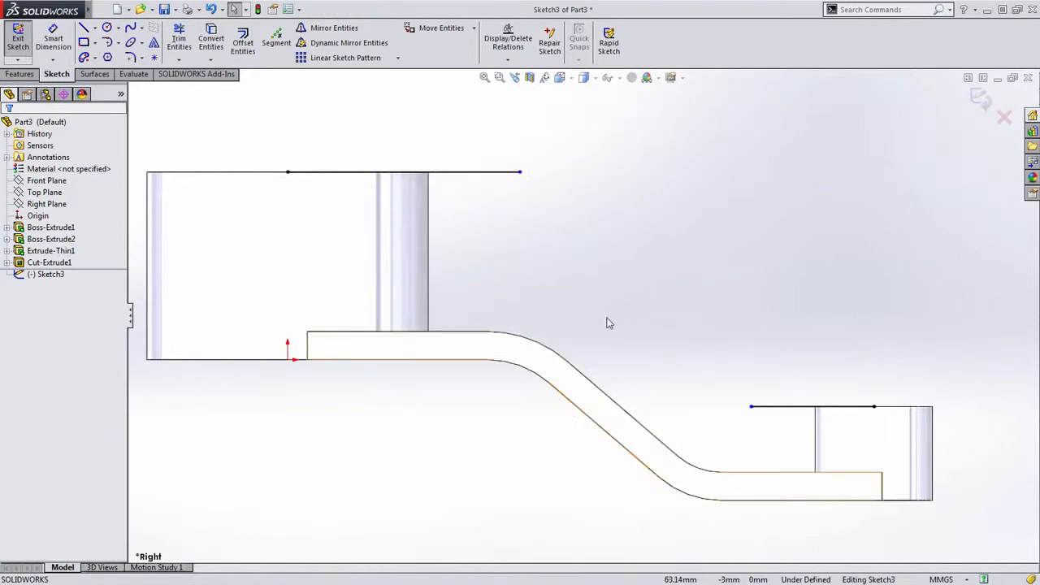
Offset the arm's lower sloped edge upward by 25 mm and place the offset dimension beside the arm
key(s)
click(658, 310)
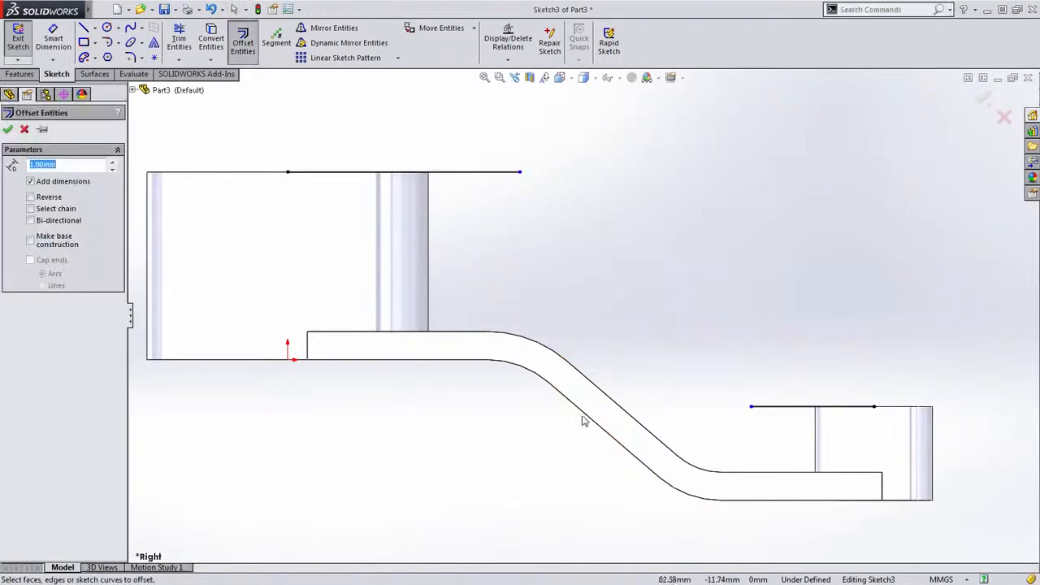
click(582, 420)
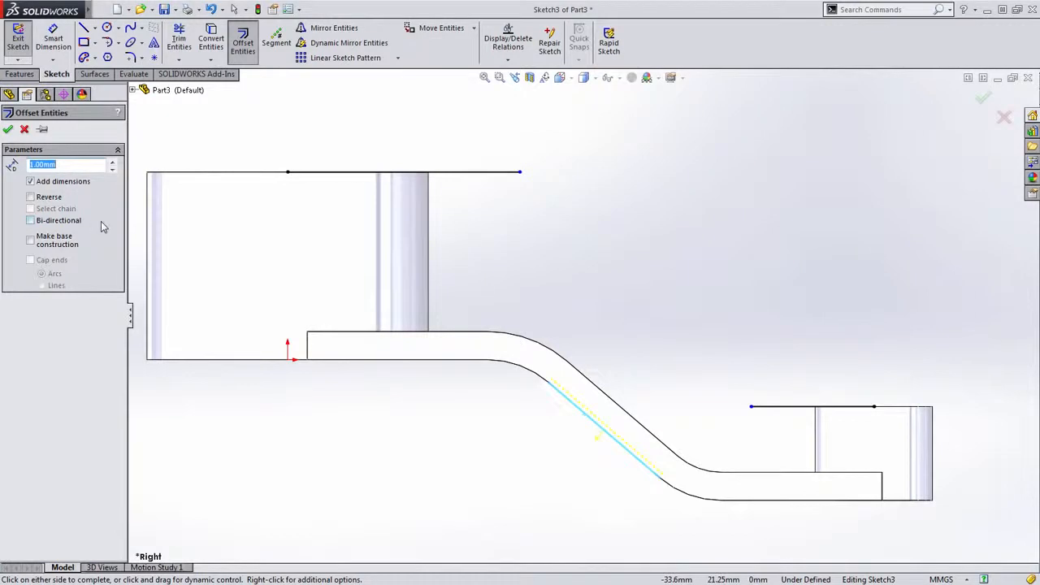
text(25)
key(Return)
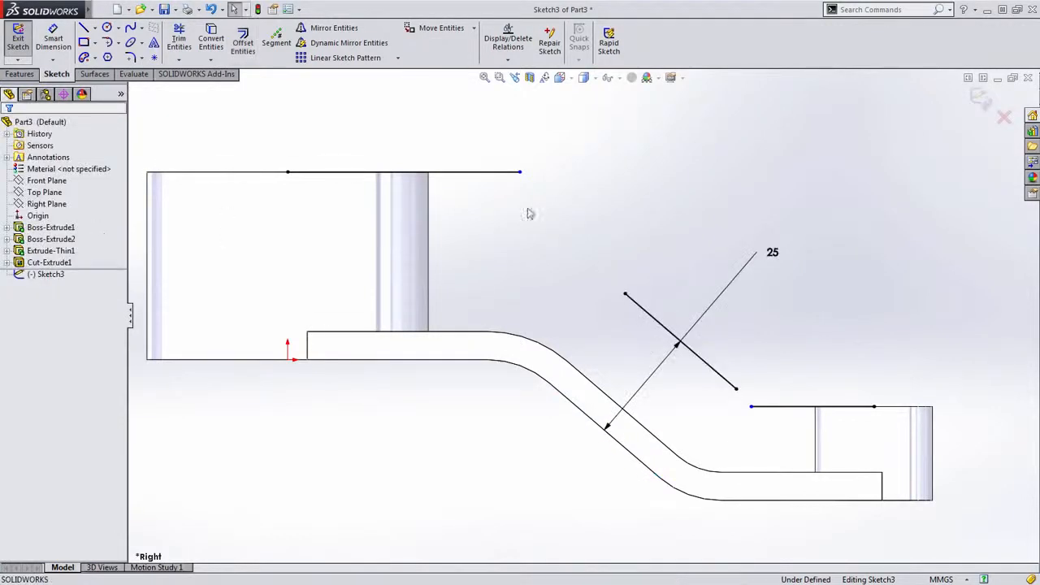
drag(772, 253, 642, 385)
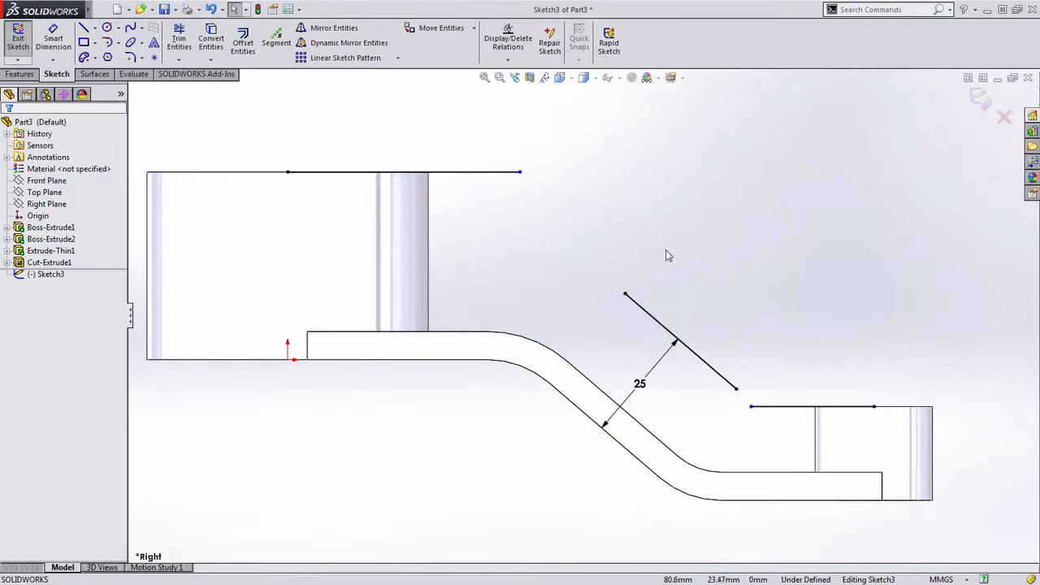
Join the sloped line to both horizontal lines with 20 mm sketch fillets and exit the sketch
key(s)
click(698, 204)
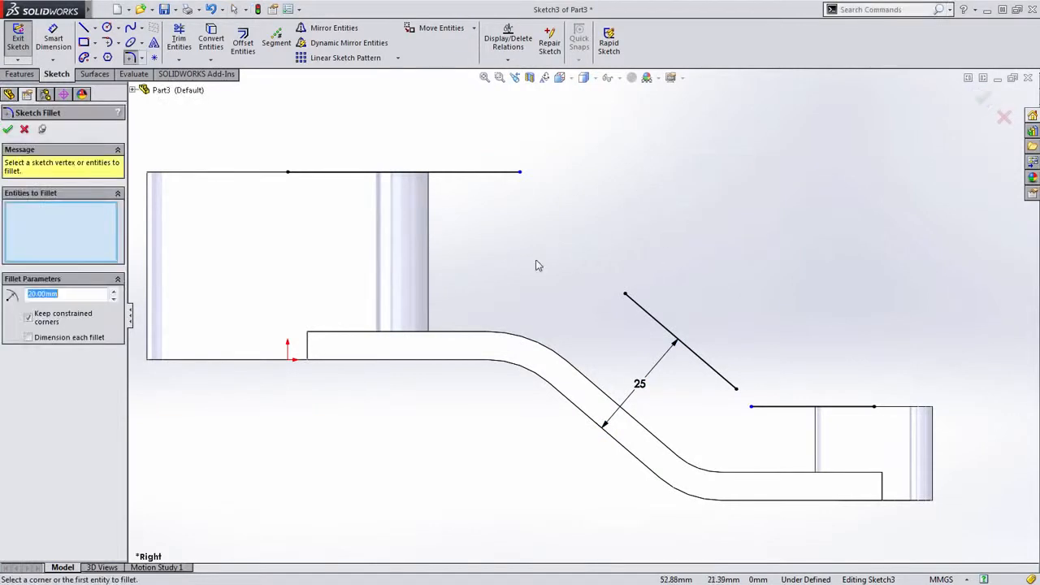
click(399, 172)
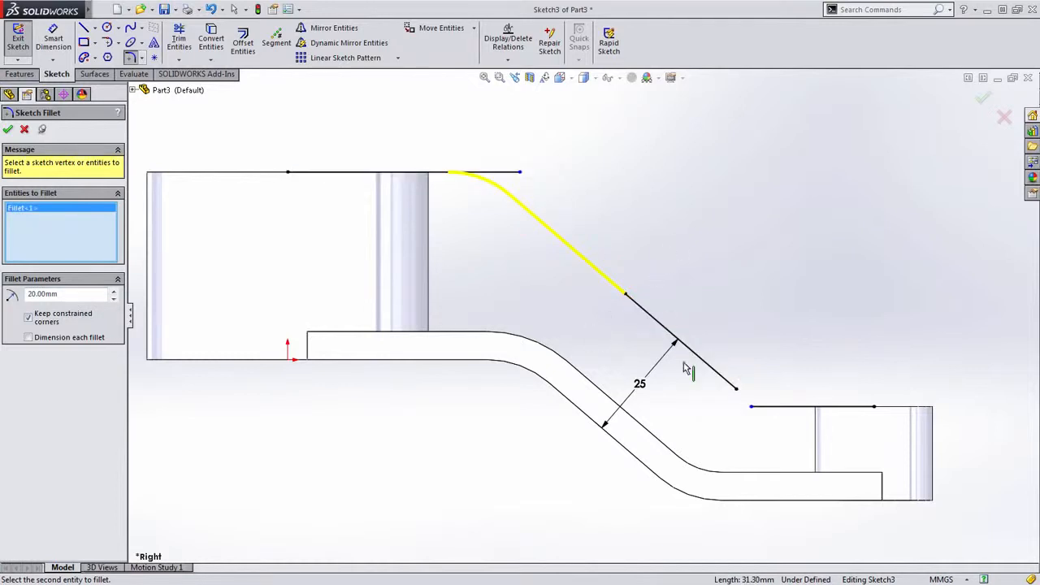
click(709, 378)
click(802, 411)
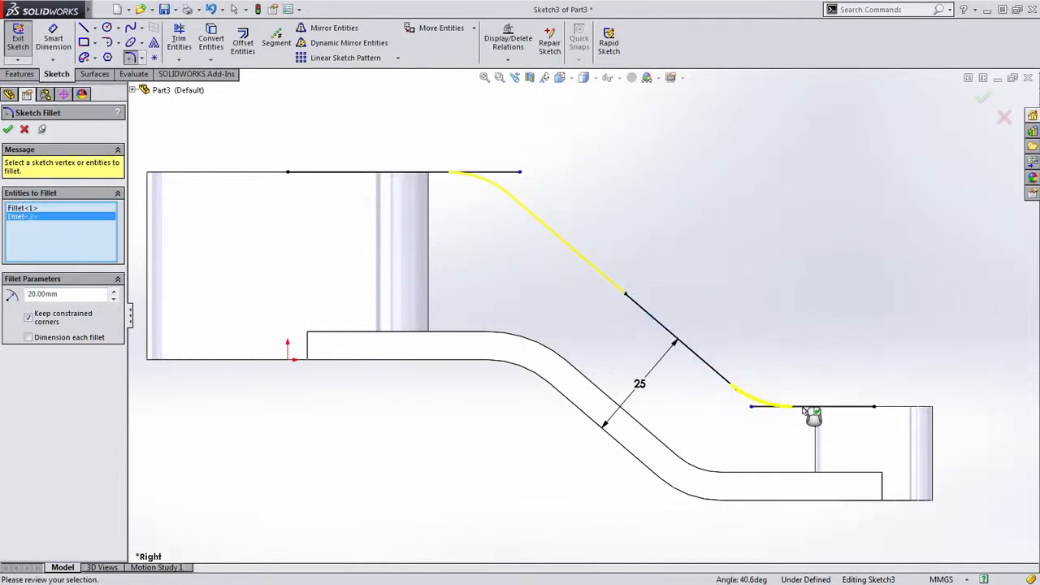
right_click(802, 410)
middle_drag(694, 262, 712, 324)
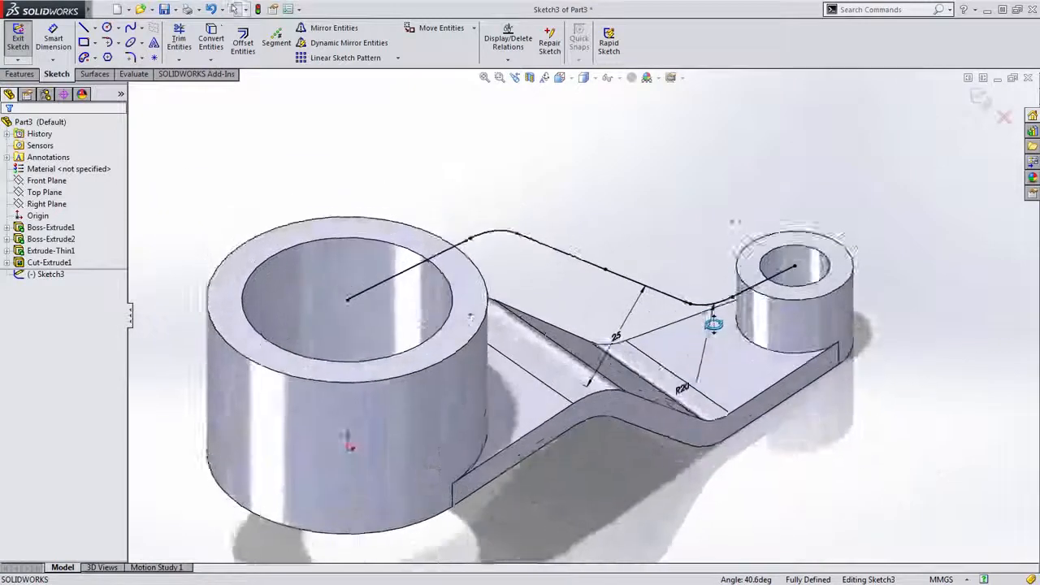
scroll(712, 317, up, 3)
middle_drag(657, 361, 650, 353)
double_click(575, 164)
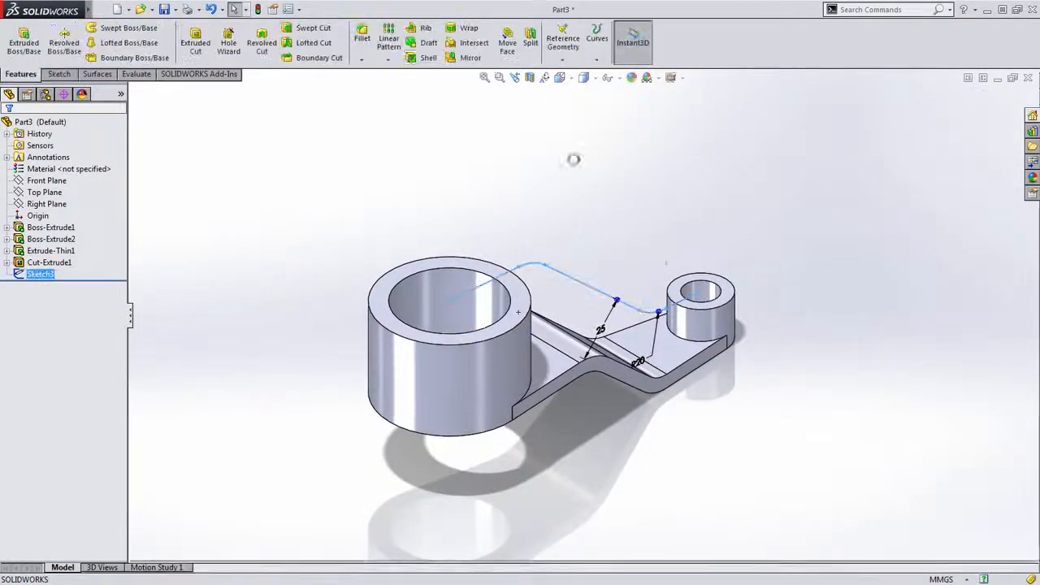
Create a 6 mm thick rib from the new profile, centred on it, with the material side flipped toward the arm
click(421, 28)
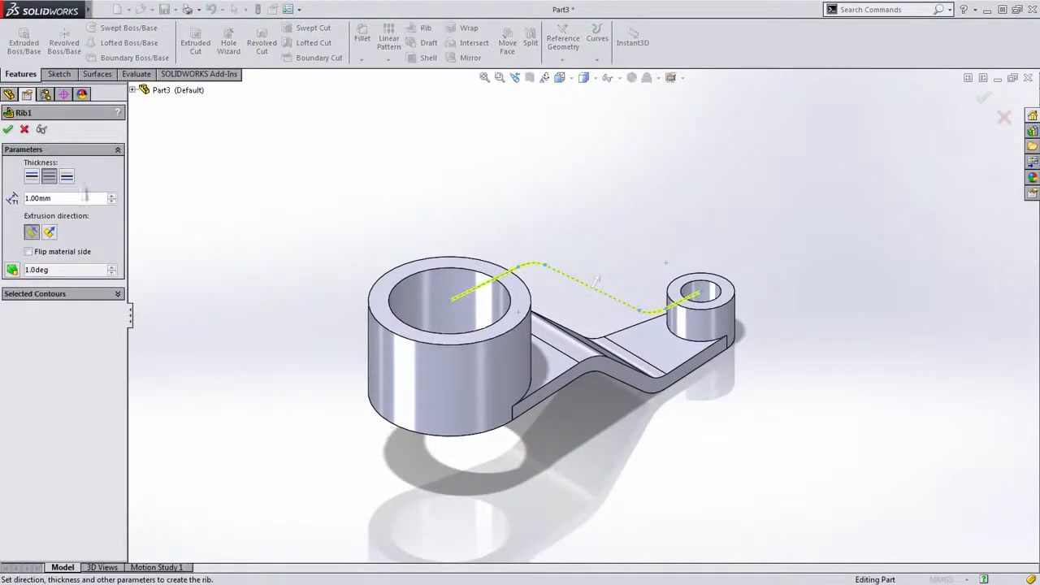
text(6)
key(Return)
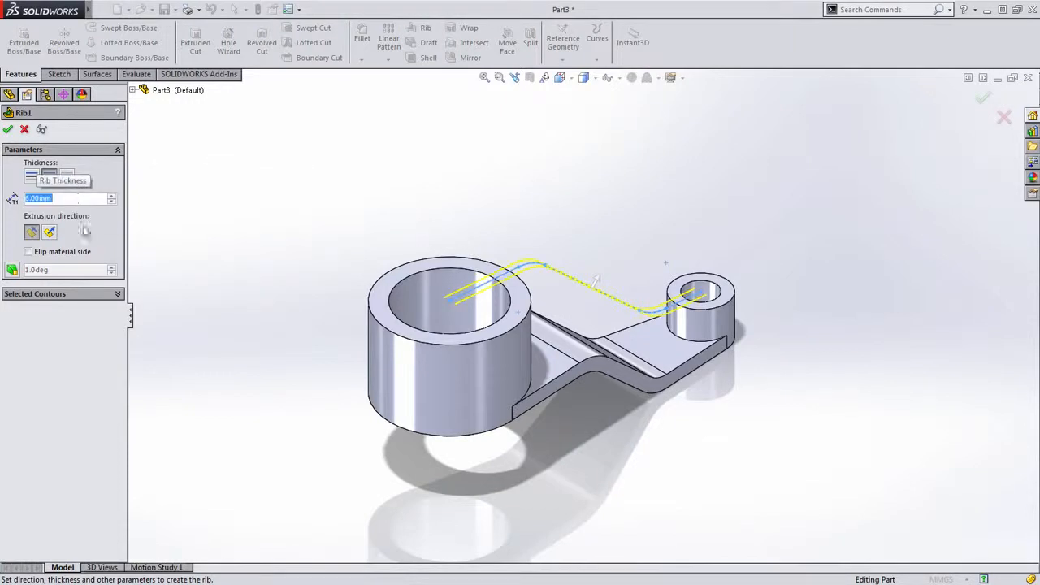
middle_drag(603, 279, 572, 274)
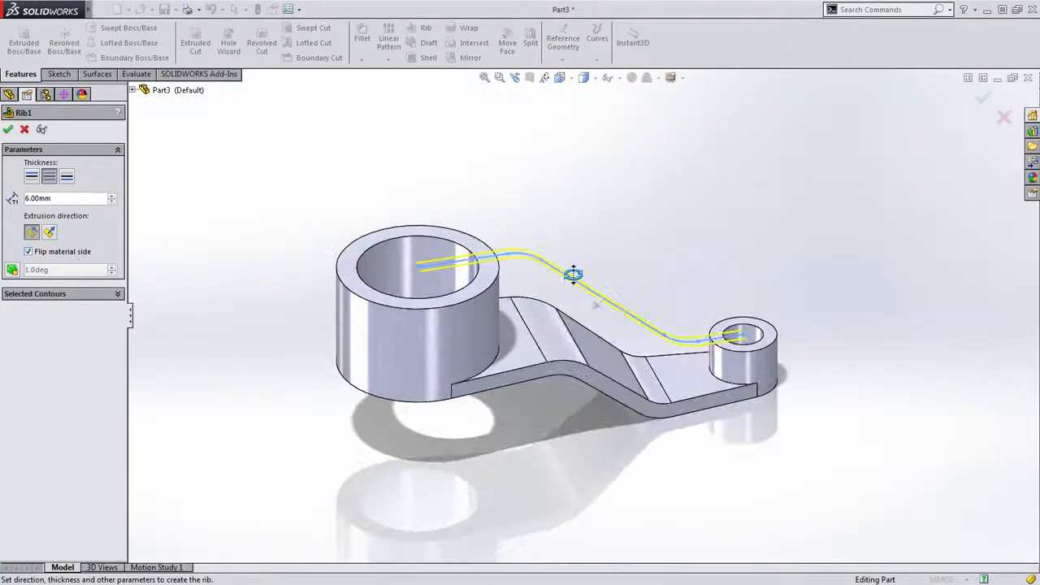
click(984, 97)
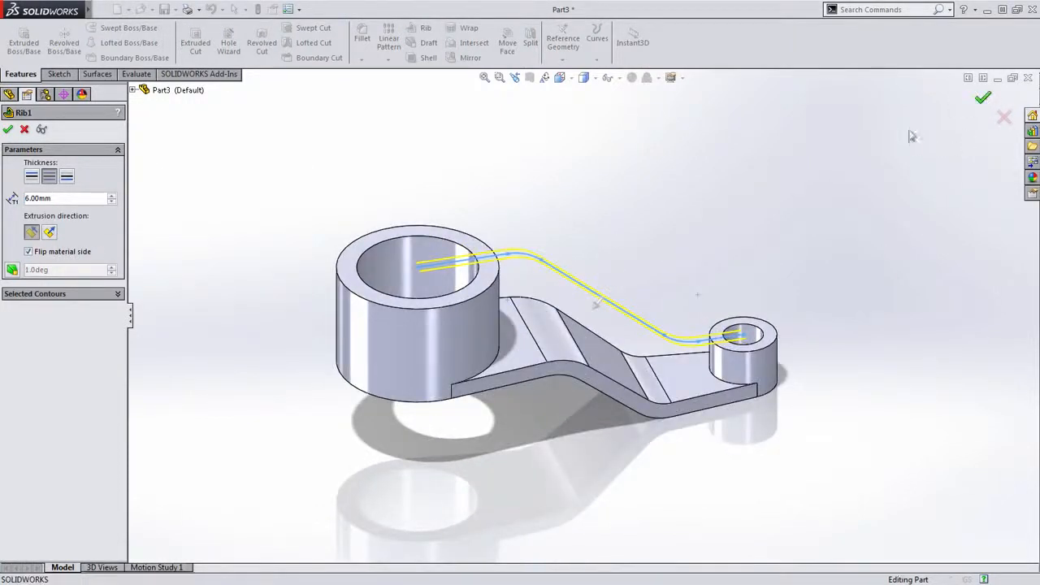
Set up a Hole Wizard tapped hole in ANSI Metric, size M10x1.25, with hole and thread Up To Next
middle_drag(806, 366, 833, 360)
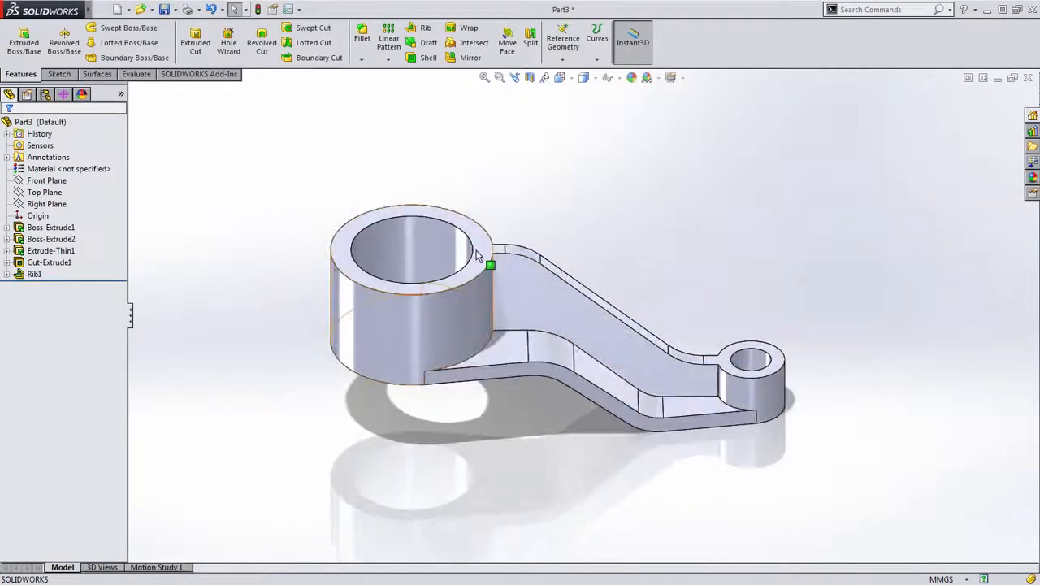
middle_drag(667, 360, 711, 343)
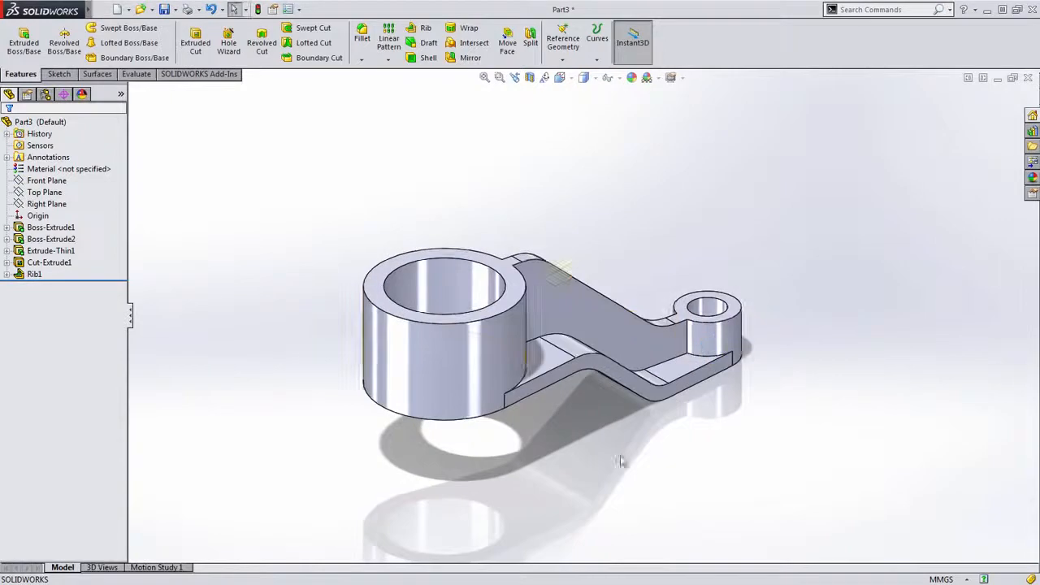
scroll(415, 365, up, 3)
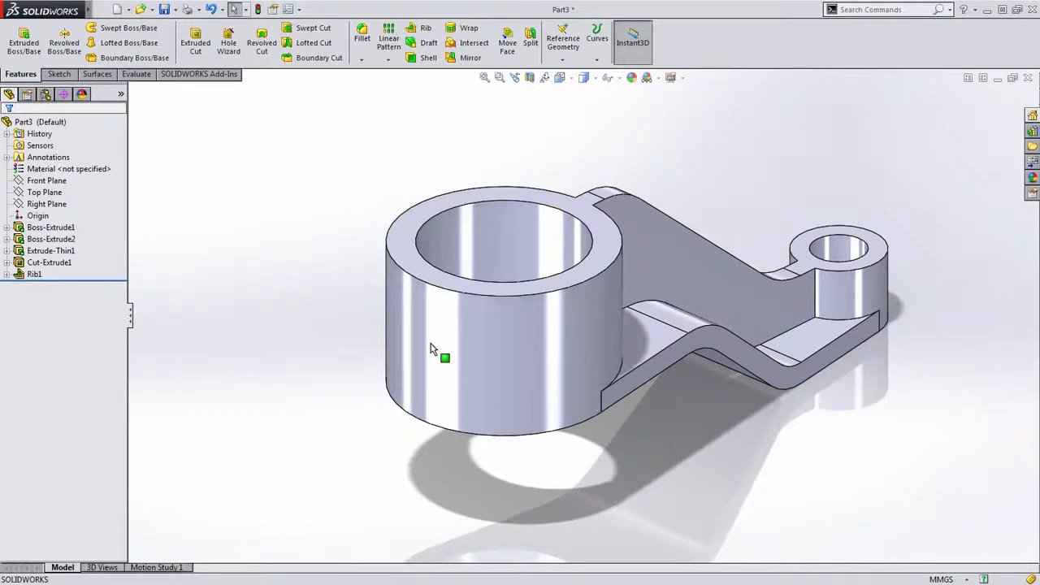
click(229, 42)
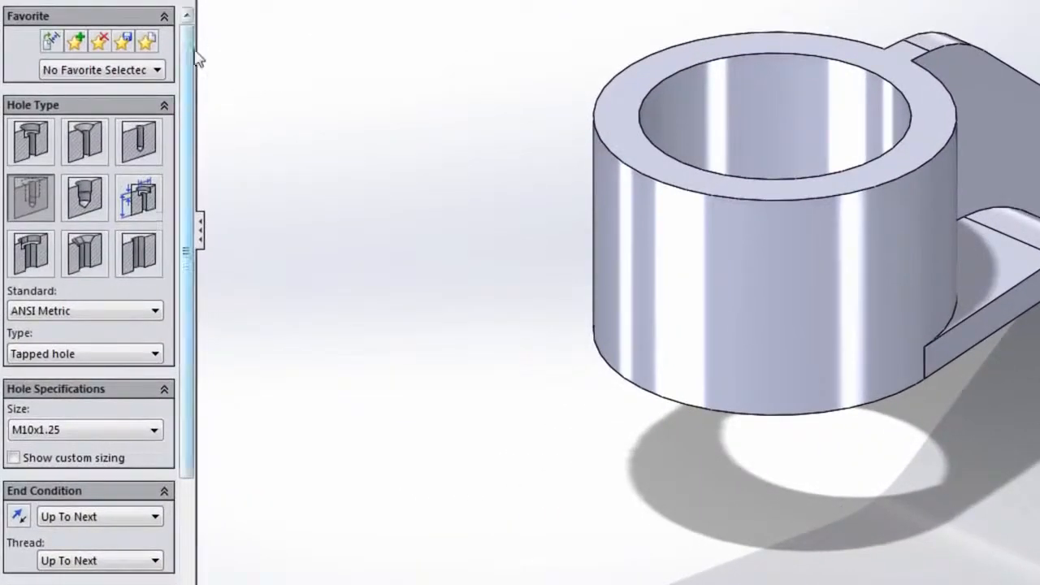
drag(190, 77, 184, 132)
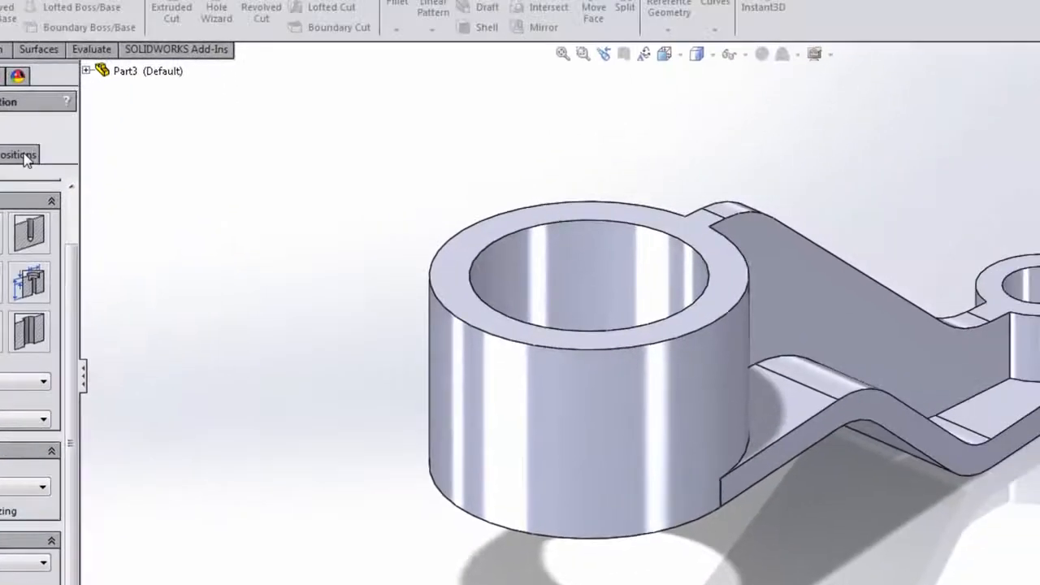
Place the tapped hole's centre point on the large ring's outer cylindrical face, shift it slightly and delete its listed surface relation
click(26, 157)
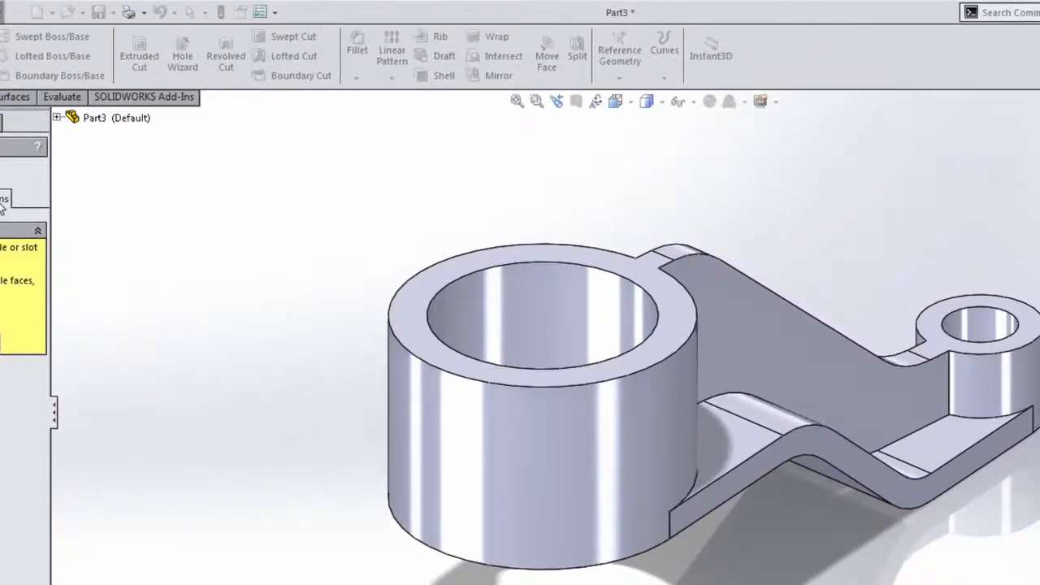
click(442, 431)
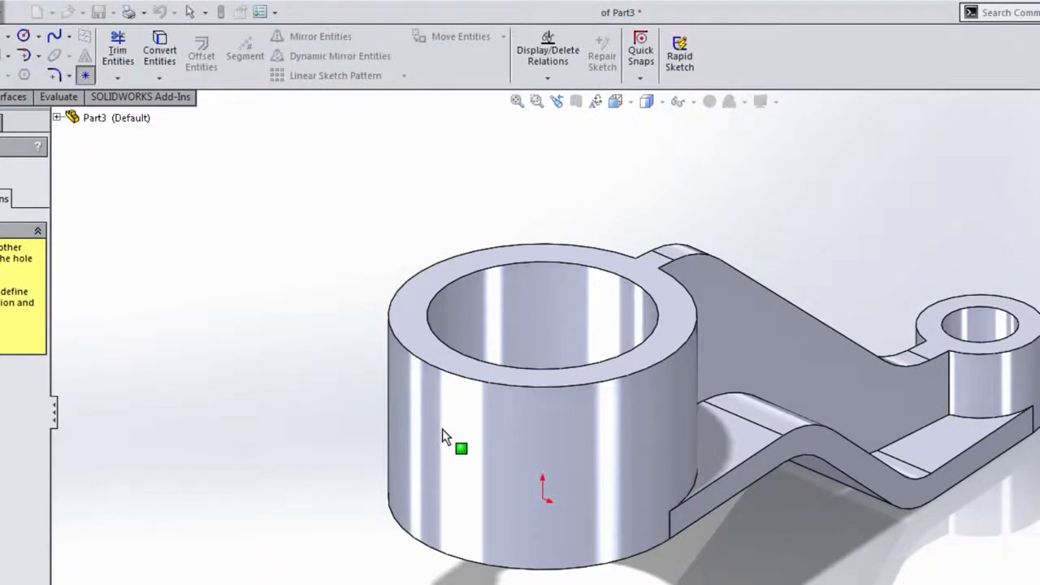
click(442, 429)
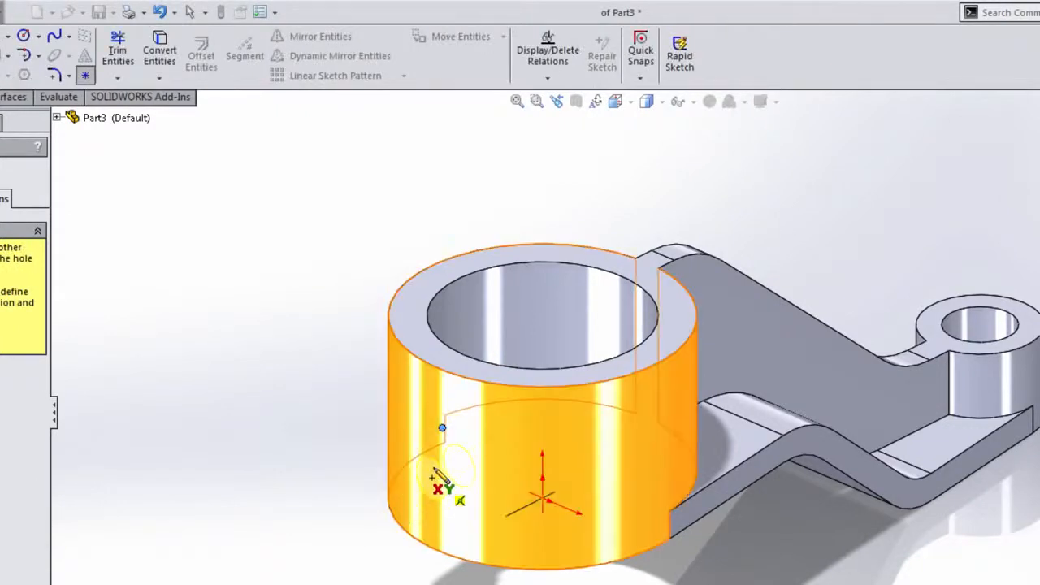
key(Escape)
click(442, 429)
key(Escape)
mouse_move(442, 447)
mouse_down()
mouse_move(429, 425)
mouse_move(435, 438)
mouse_up()
click(6, 215)
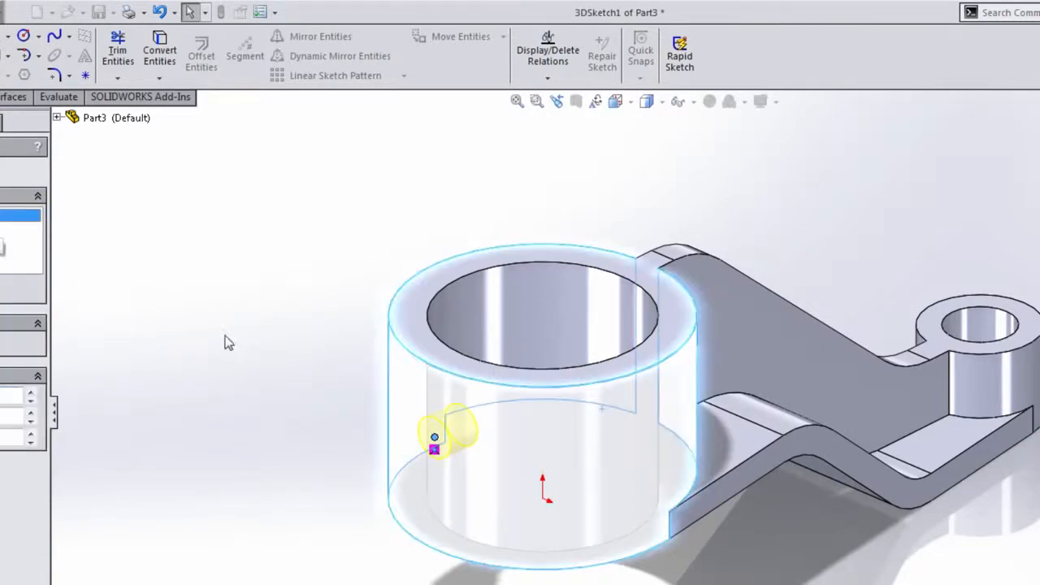
key(Delete)
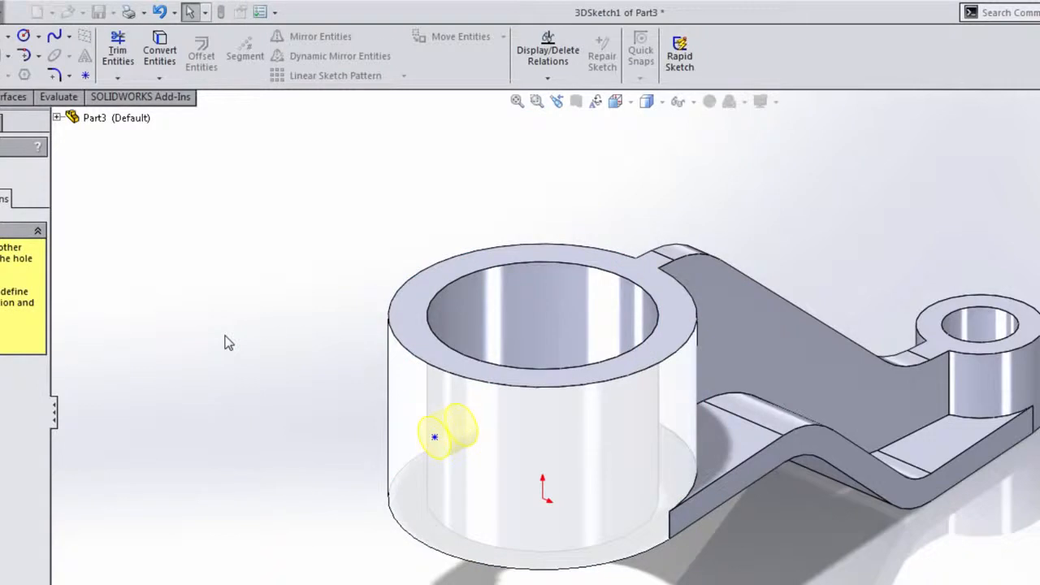
Constrain the hole's centre point to lie on the Right Plane
click(56, 118)
click(134, 228)
middle_drag(378, 484, 460, 427)
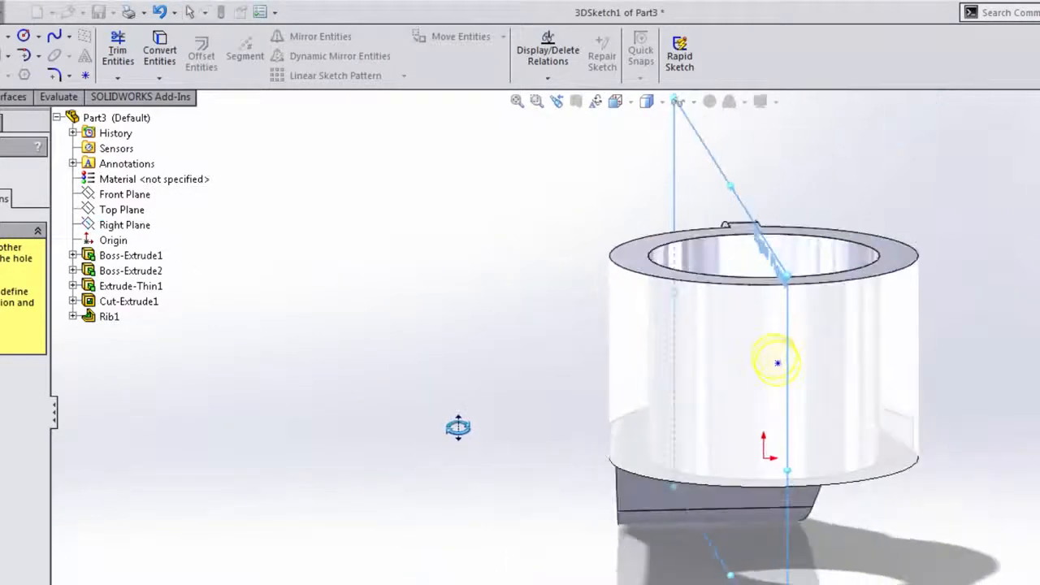
ctrl+click(776, 366)
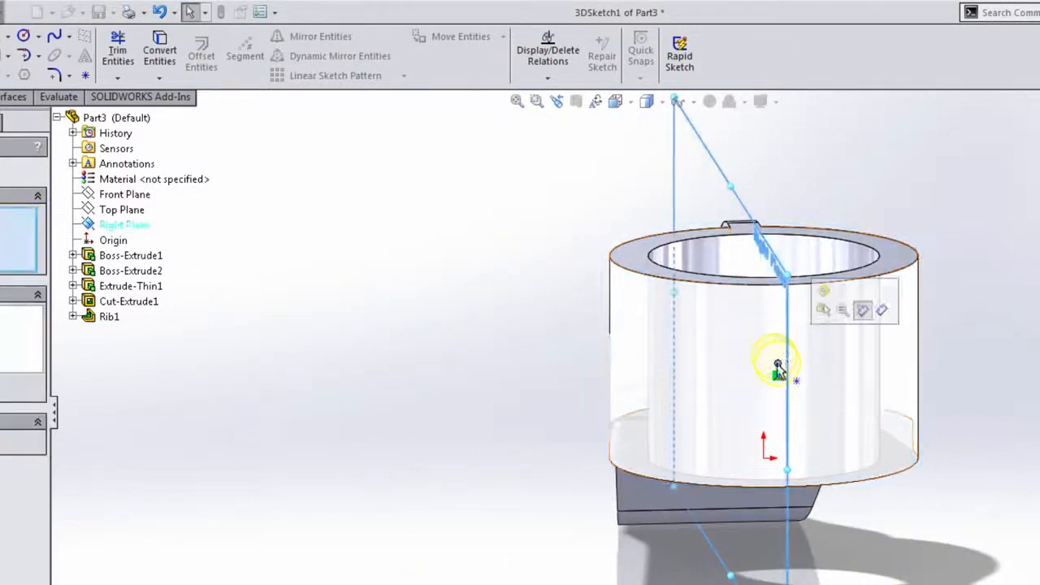
click(829, 303)
middle_drag(829, 297, 688, 417)
scroll(688, 418, up, 2)
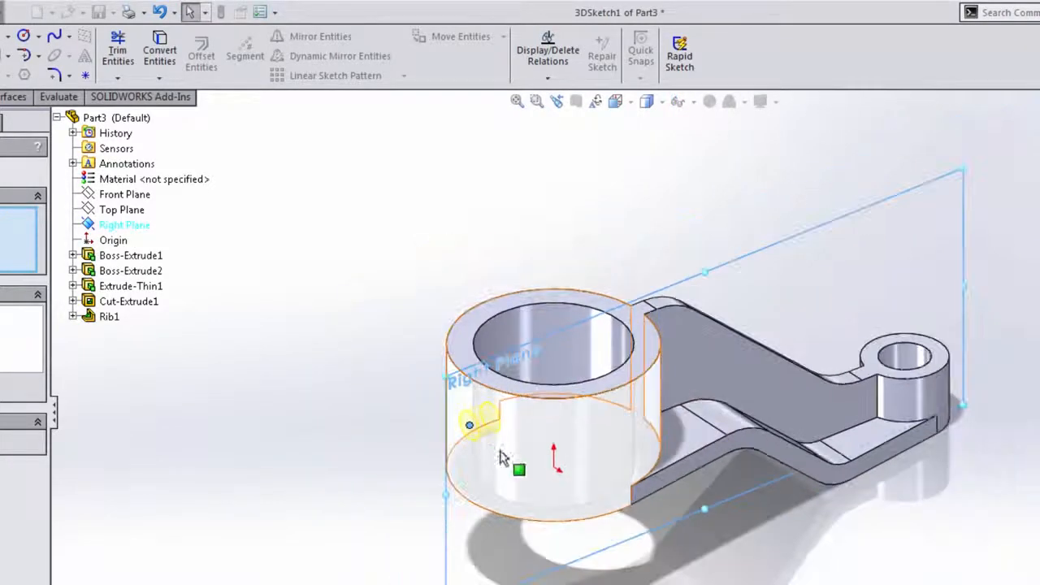
click(344, 446)
key(s)
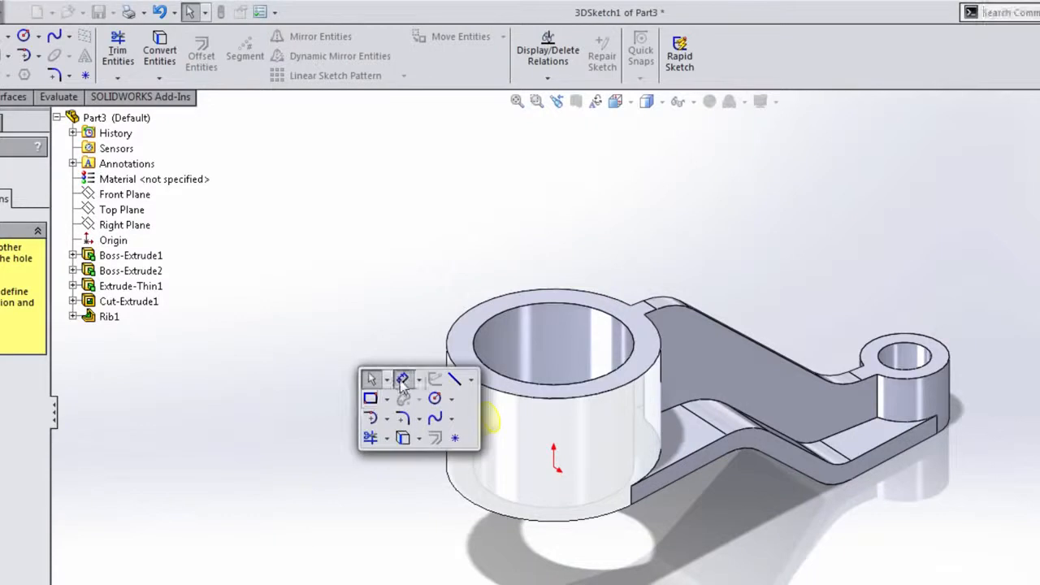
click(403, 380)
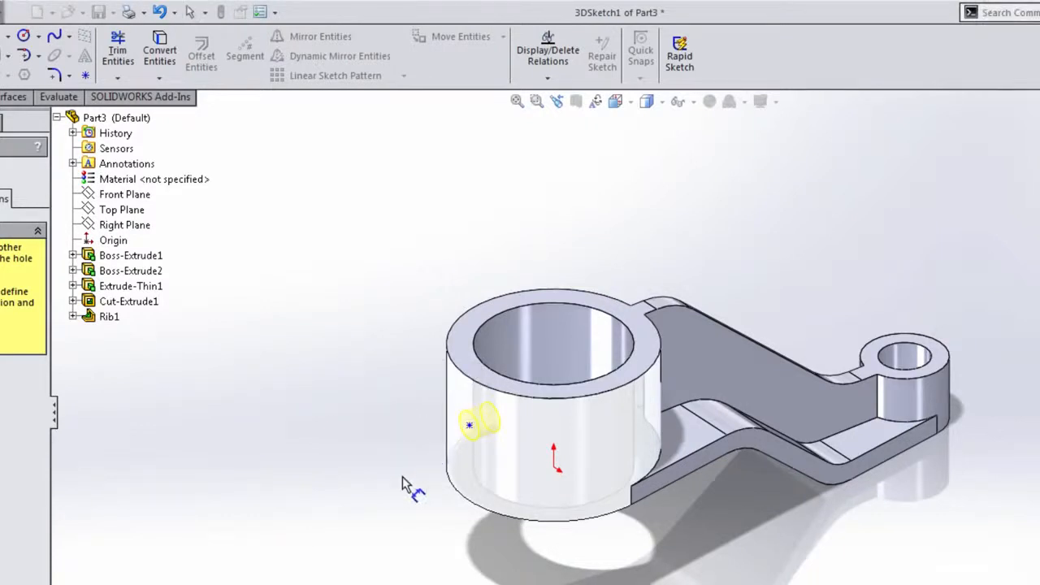
scroll(402, 485, down, 2)
click(371, 538)
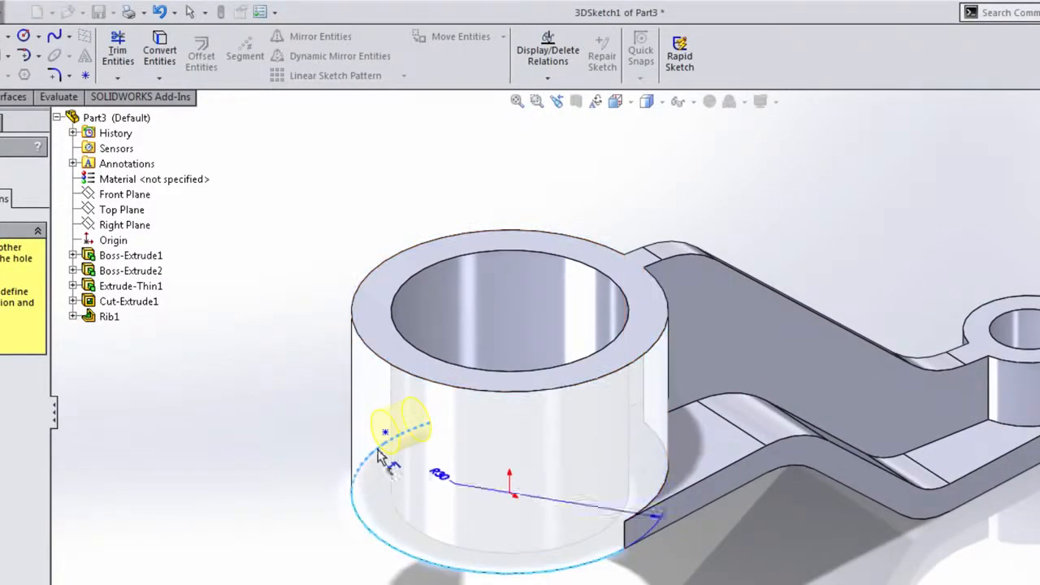
click(384, 433)
mouse_move(302, 515)
middle_down()
mouse_move(369, 492)
mouse_move(406, 444)
mouse_move(511, 463)
mouse_move(460, 489)
mouse_move(314, 515)
middle_up()
key(Escape)
middle_drag(352, 520, 355, 525)
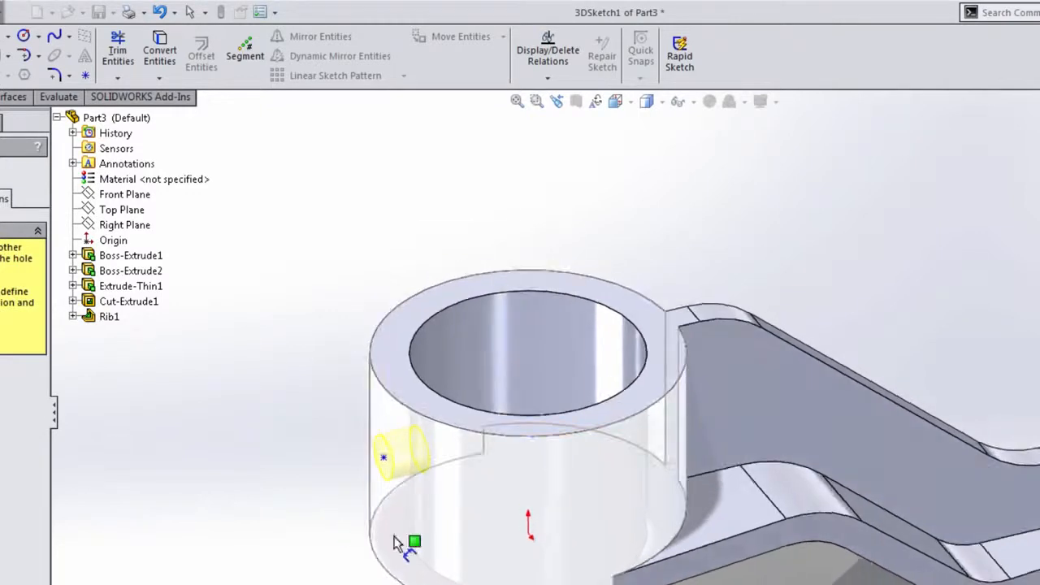
Dimension the hole's centre point 20 mm above the large ring's bottom face and finish the tapped hole
right_click(395, 543)
click(431, 286)
click(394, 526)
click(383, 458)
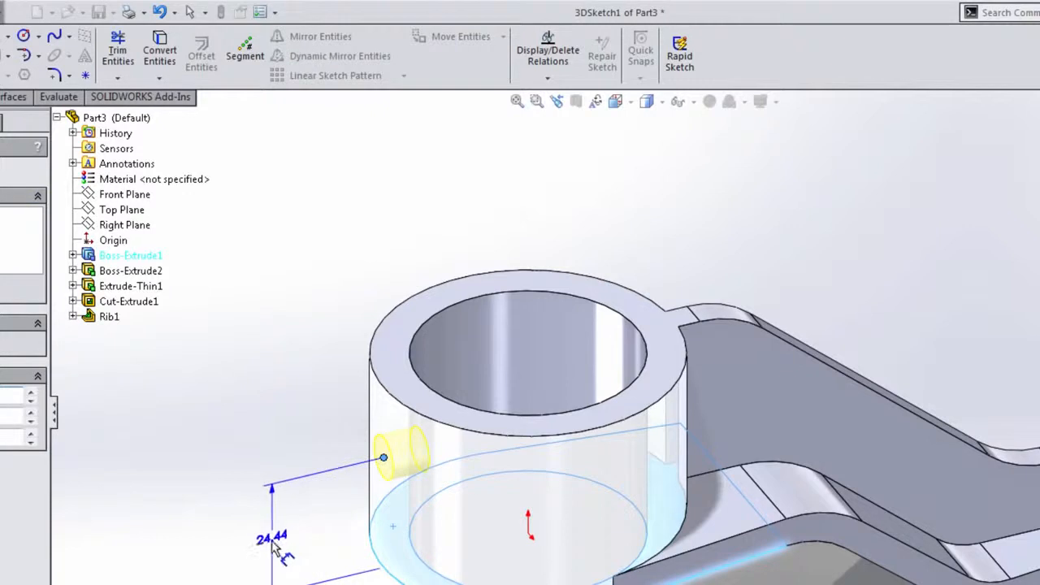
click(279, 541)
text(20)
key(Return)
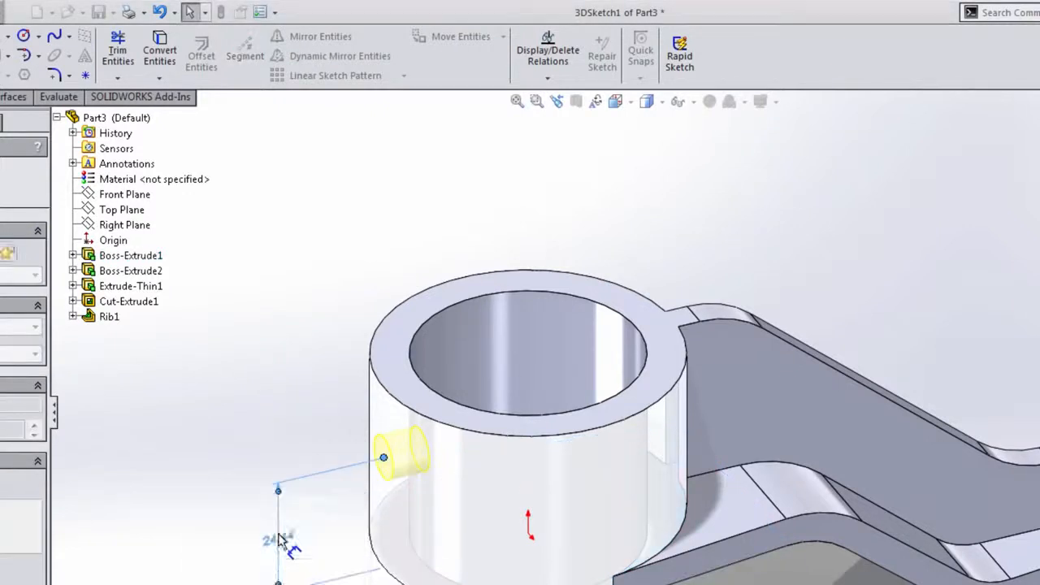
key(Escape)
middle_drag(308, 521, 321, 479)
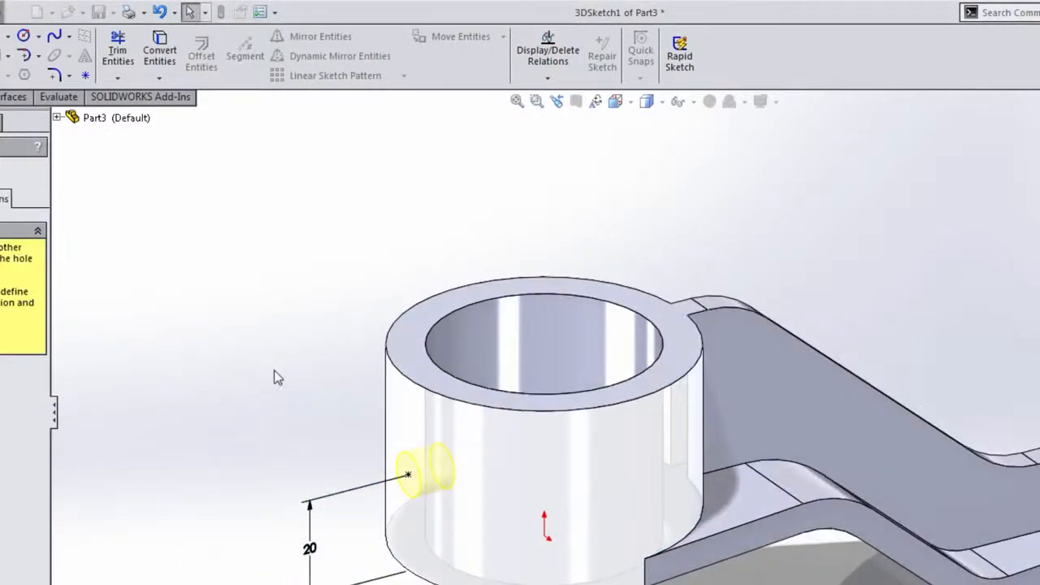
click(545, 165)
middle_drag(436, 207, 362, 239)
scroll(452, 224, up, 1)
scroll(455, 226, up, 2)
scroll(711, 296, down, 2)
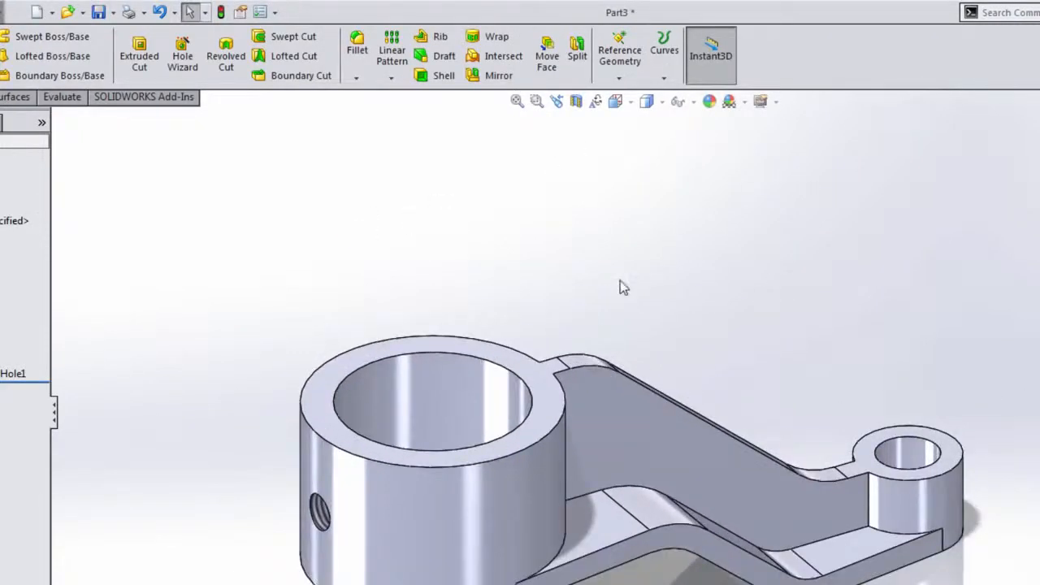
Set up a parting-line draft with the Top Plane as pull direction and the part's tangent bottom outer edges as parting lines
middle_drag(631, 307, 637, 294)
click(444, 55)
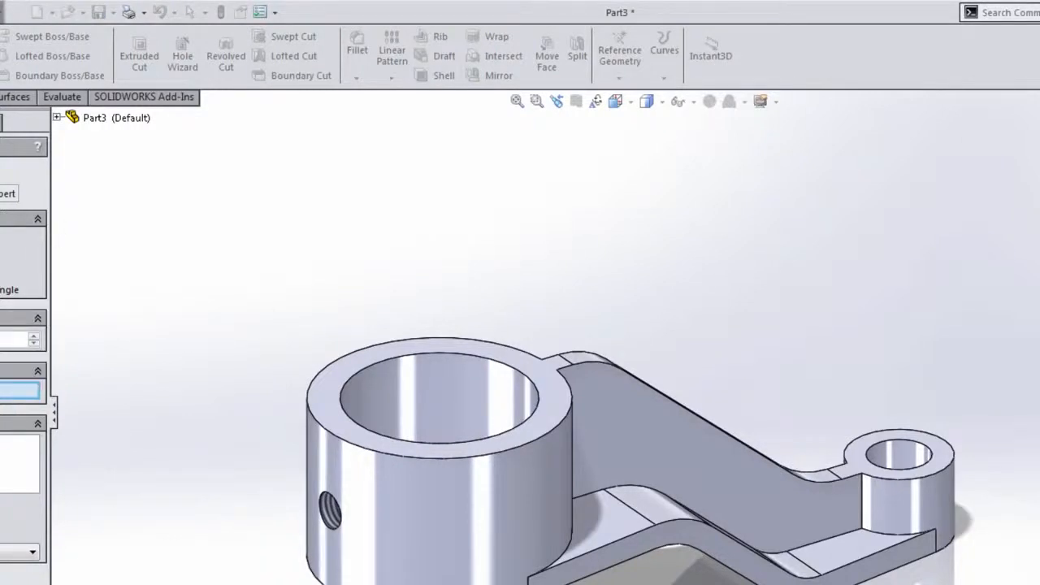
click(56, 117)
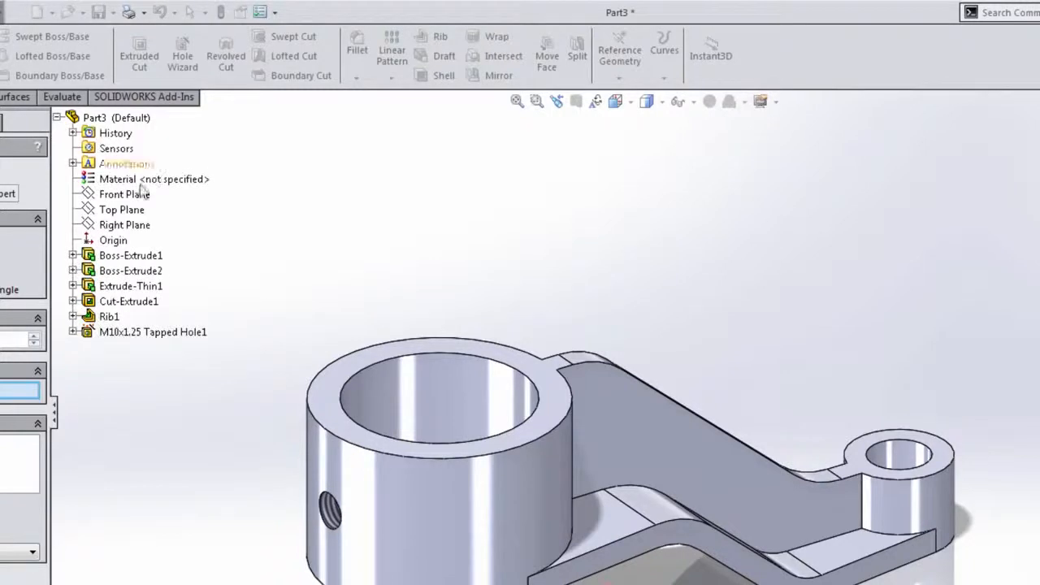
click(130, 211)
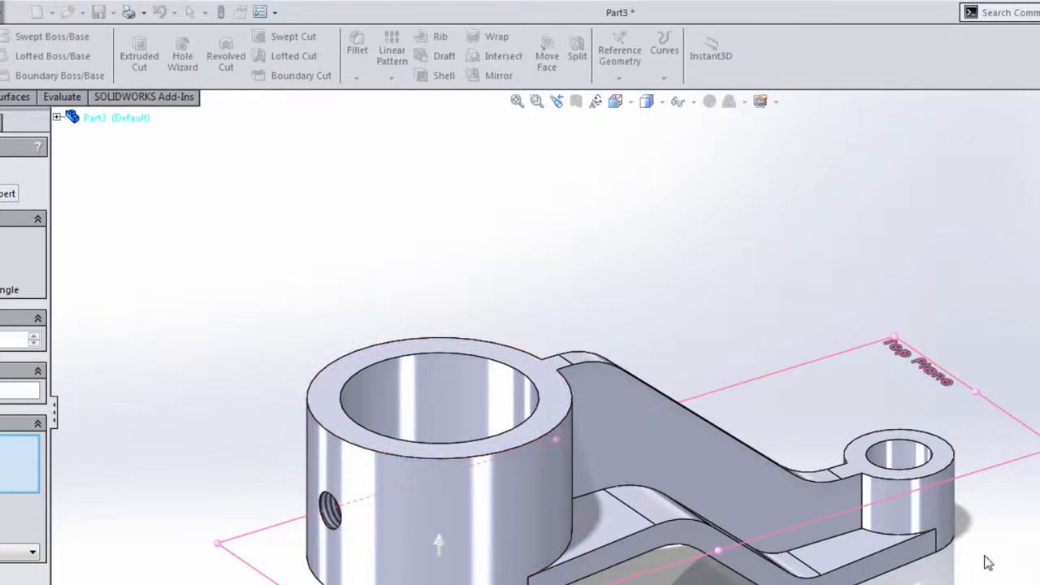
scroll(988, 562, up, 1)
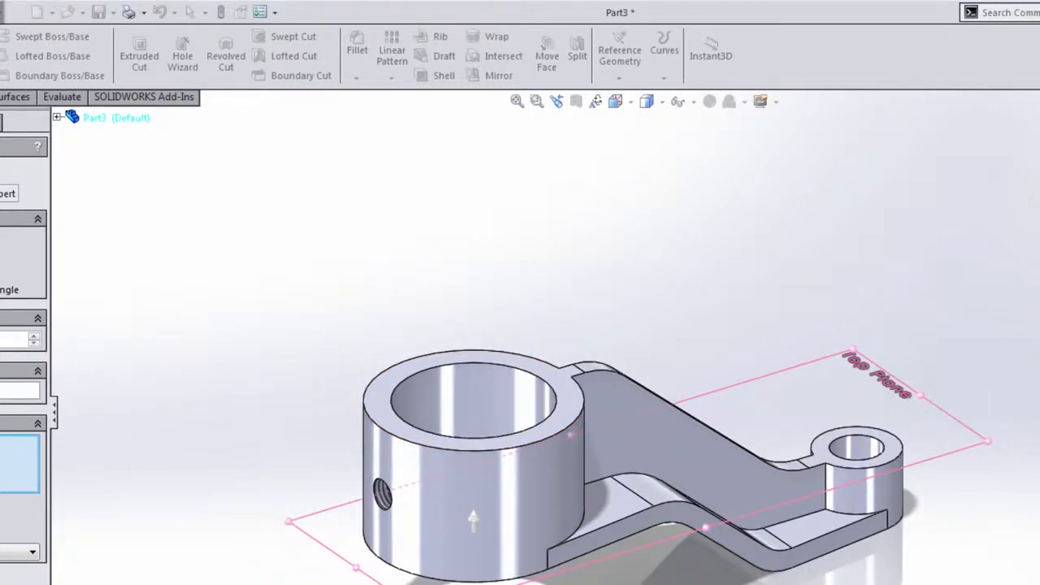
right_click(436, 579)
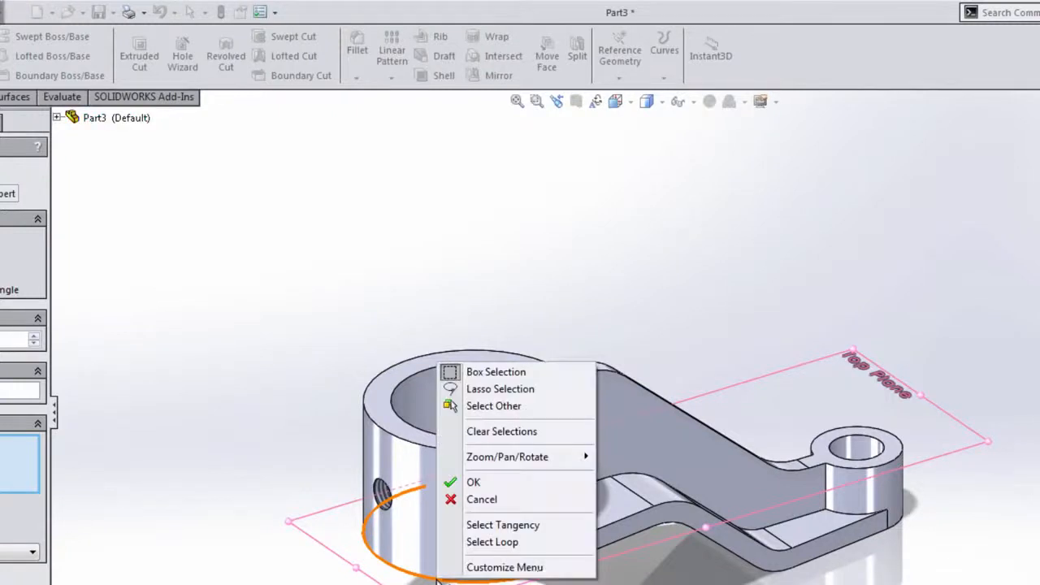
click(554, 526)
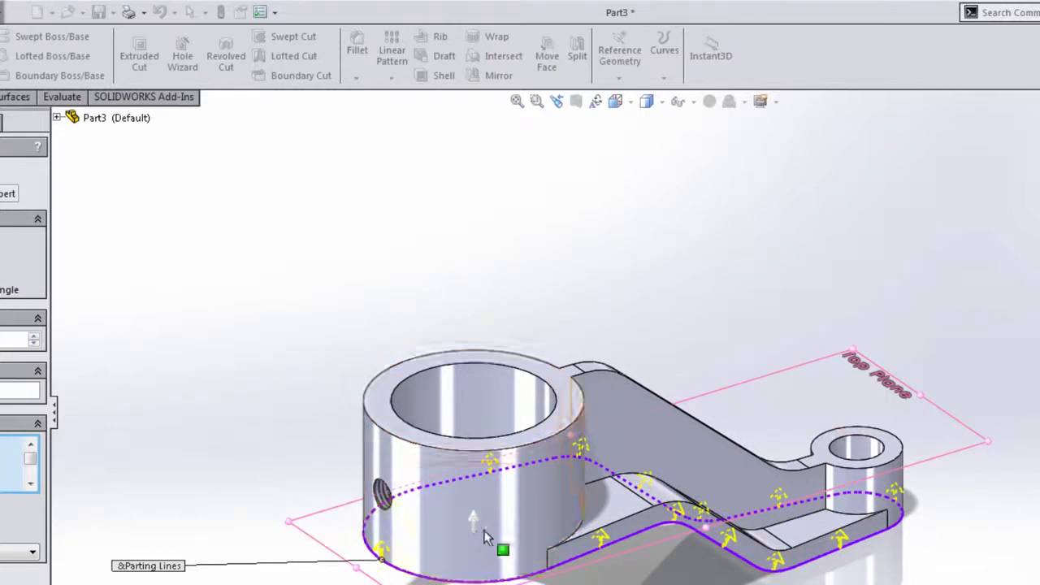
Add the tangent top edges on both sides of the rib as parting lines and apply the draft
scroll(597, 411, down, 3)
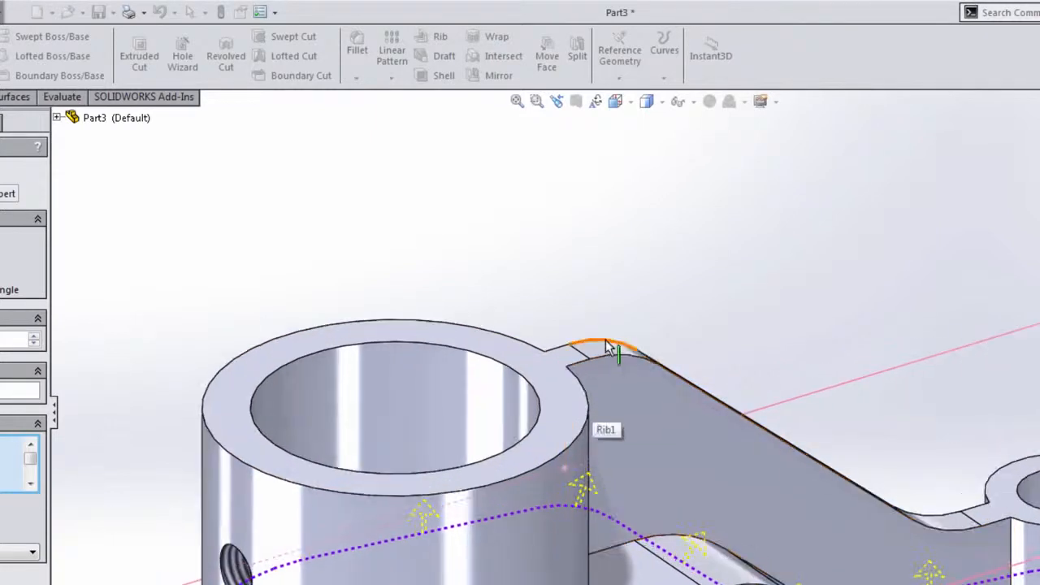
right_click(606, 343)
click(688, 504)
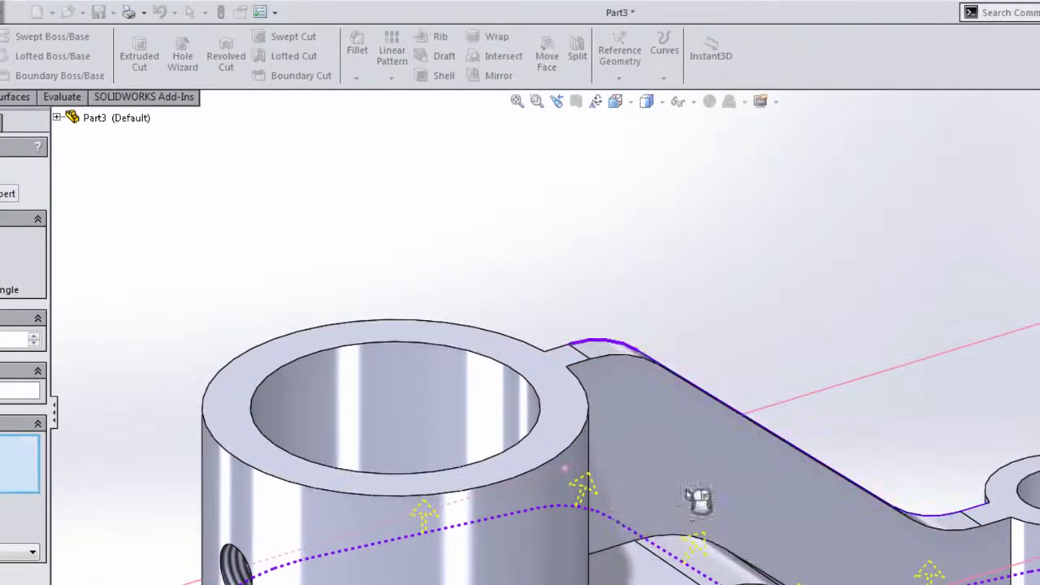
right_click(633, 361)
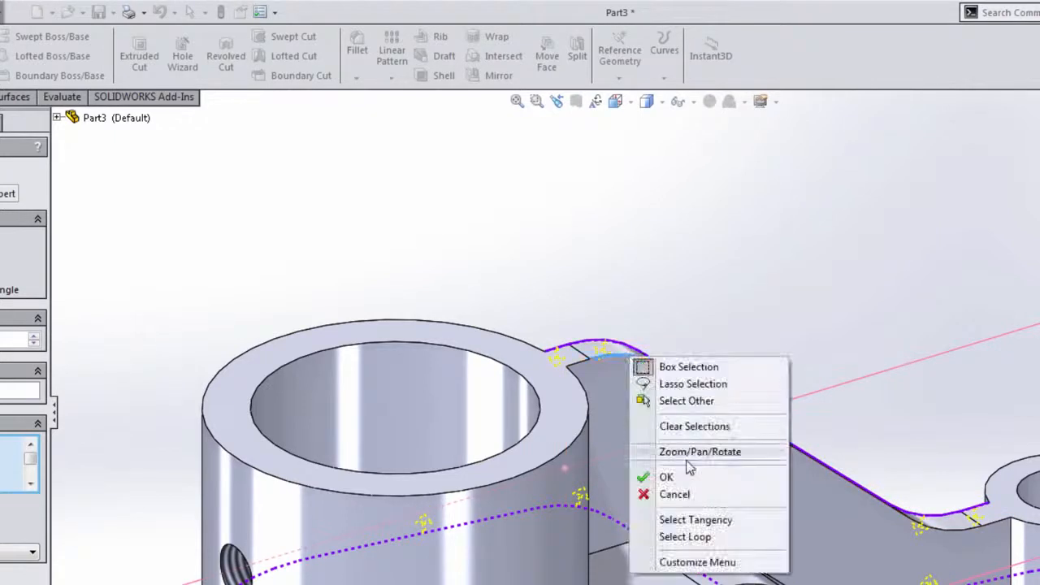
click(695, 523)
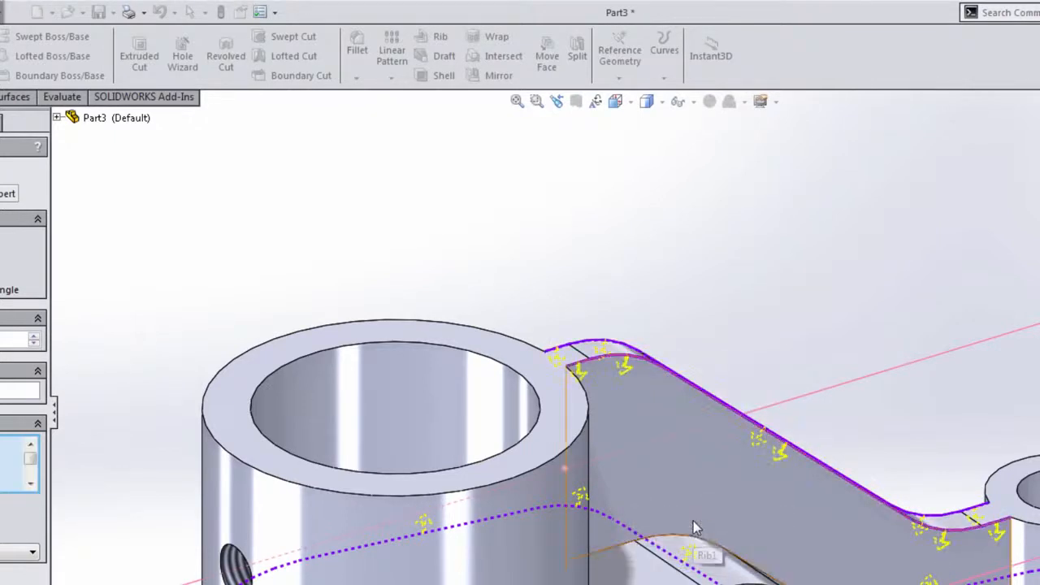
right_click(693, 521)
Start a fillet and select the arm's flat faces and the rib's end side faces beside both rings on one side
middle_drag(887, 551, 924, 557)
scroll(700, 520, up, 3)
ctrl+middle_drag(820, 534, 585, 582)
key(s)
click(703, 580)
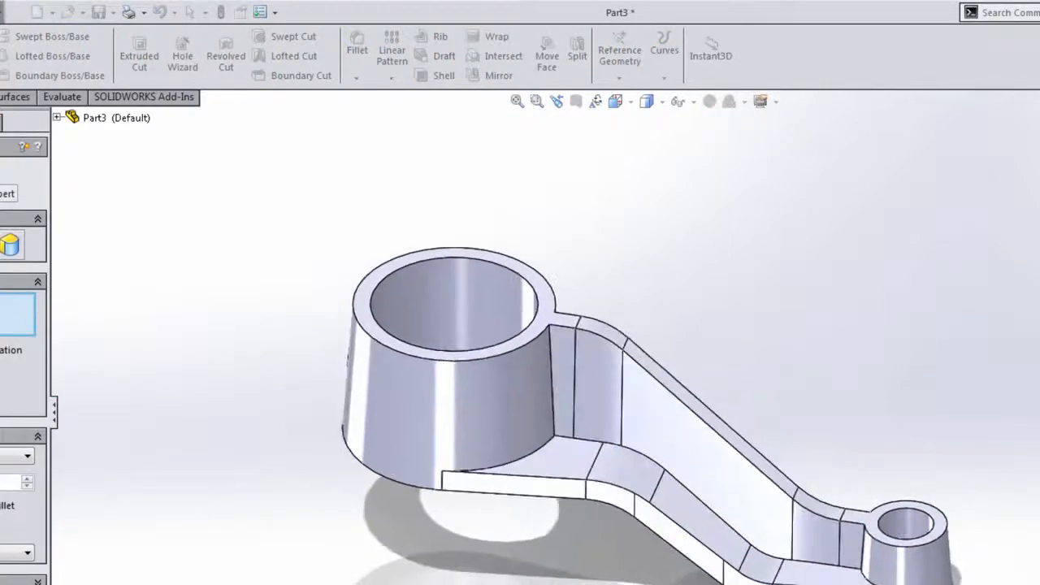
scroll(615, 379, down, 2)
click(575, 507)
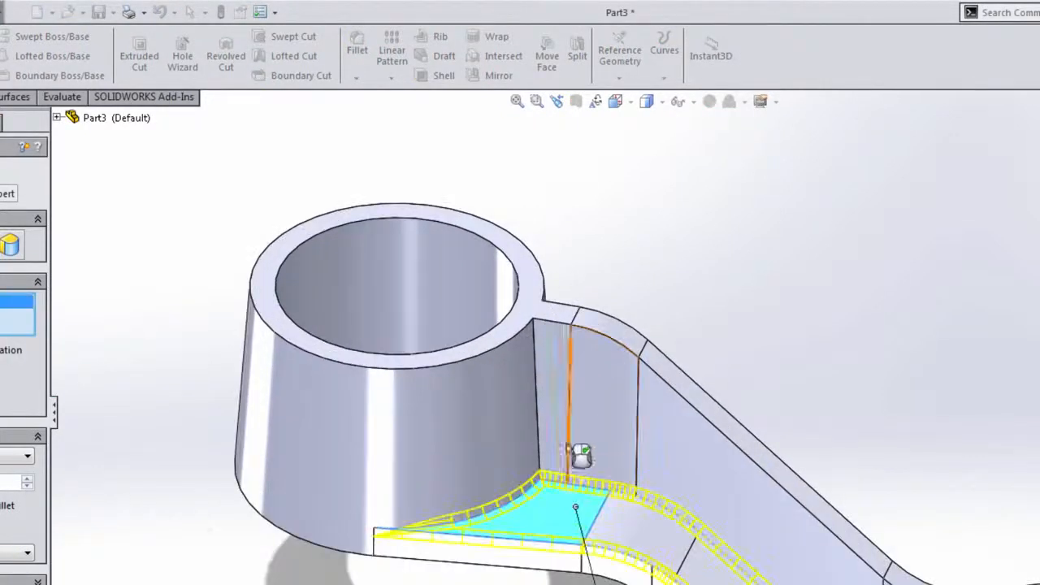
click(561, 400)
middle_drag(700, 518, 894, 536)
click(922, 544)
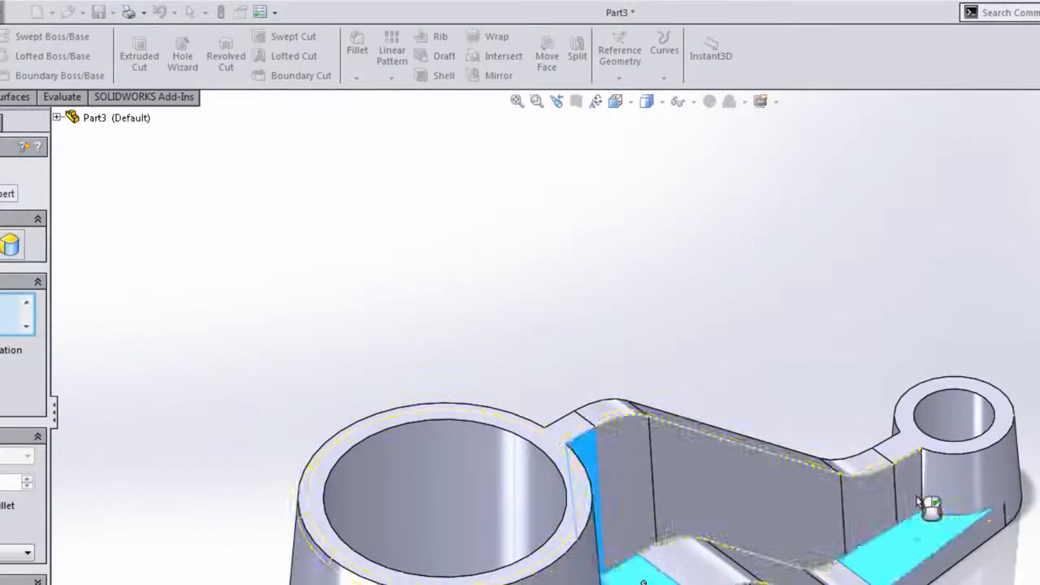
click(903, 487)
Add the matching arm and rib faces on the opposite side of the rib and apply the 2 mm fillet
middle_drag(970, 495, 637, 462)
ctrl+middle_drag(873, 466, 625, 446)
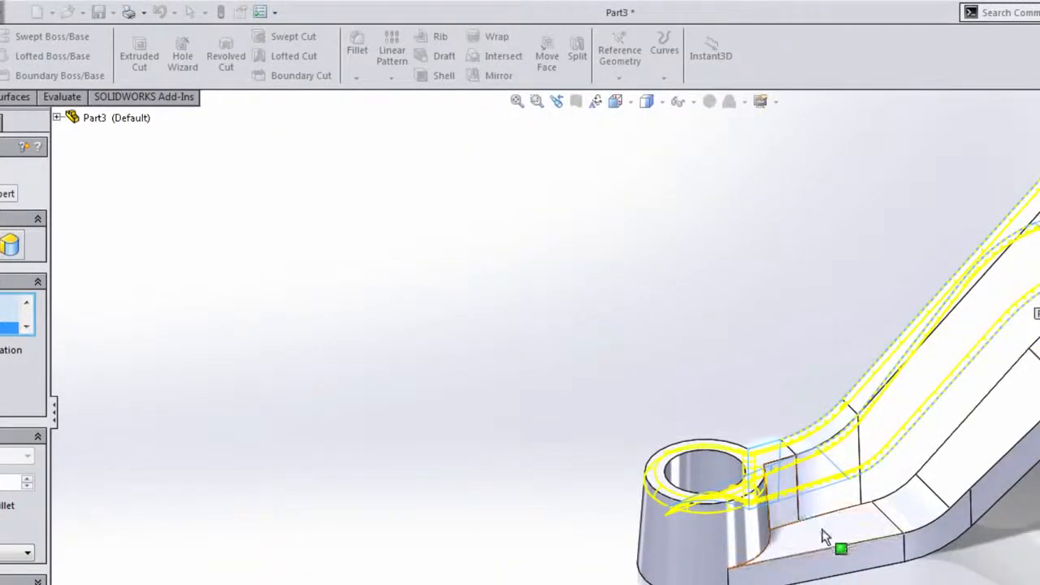
click(804, 528)
ctrl+middle_drag(916, 405, 674, 498)
click(943, 408)
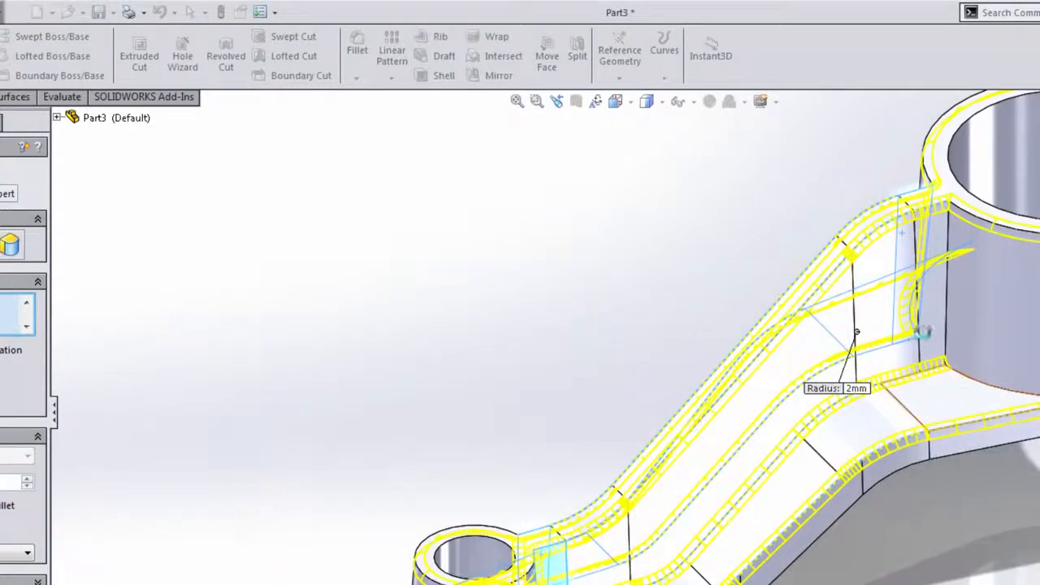
click(940, 332)
scroll(947, 333, up, 2)
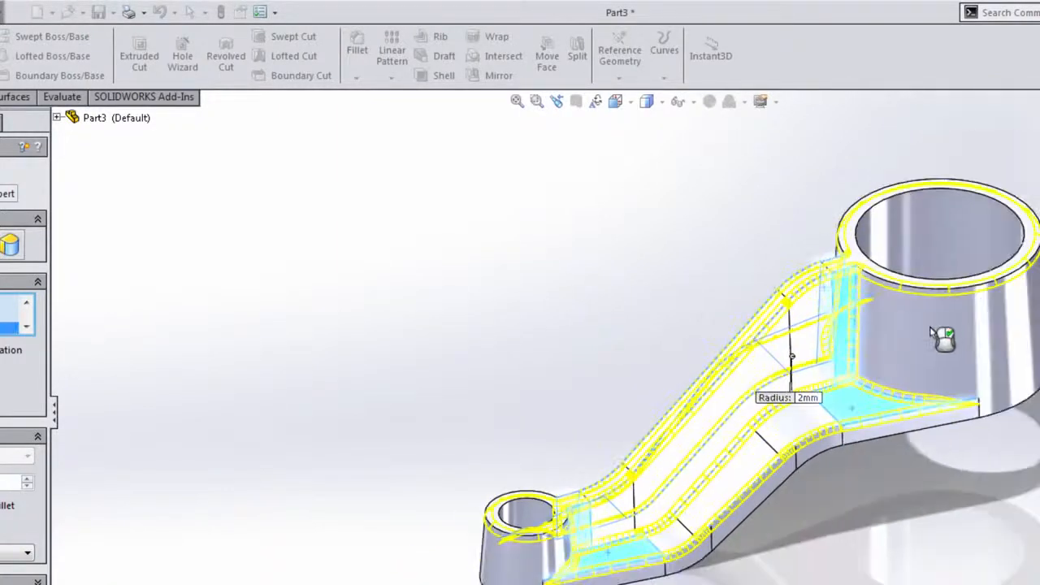
middle_drag(829, 448, 865, 441)
scroll(859, 439, up, 1)
click(945, 274)
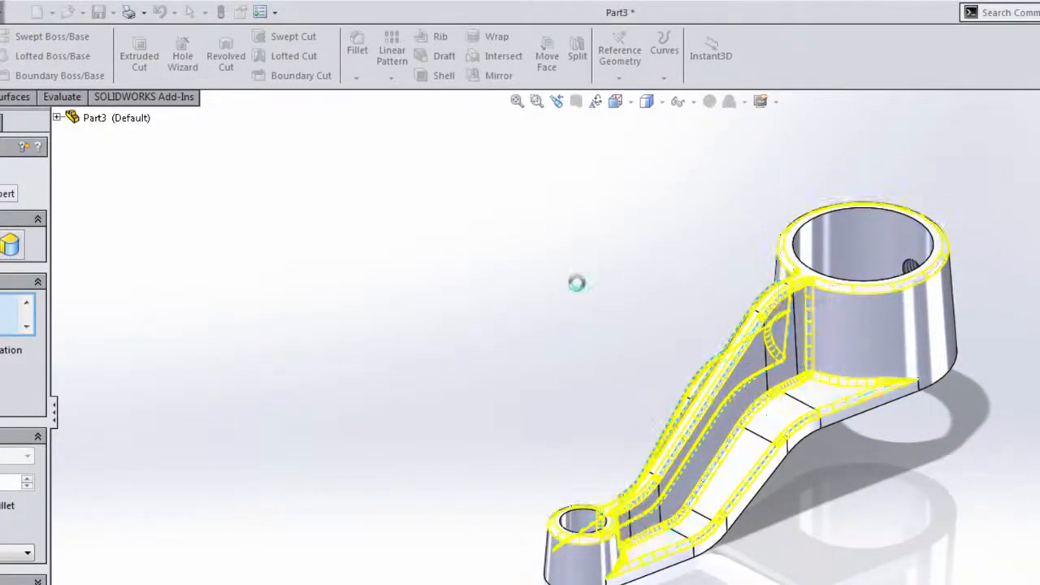
Apply a red appearance to the faces of the new fillet feature
ctrl+middle_drag(575, 289, 447, 335)
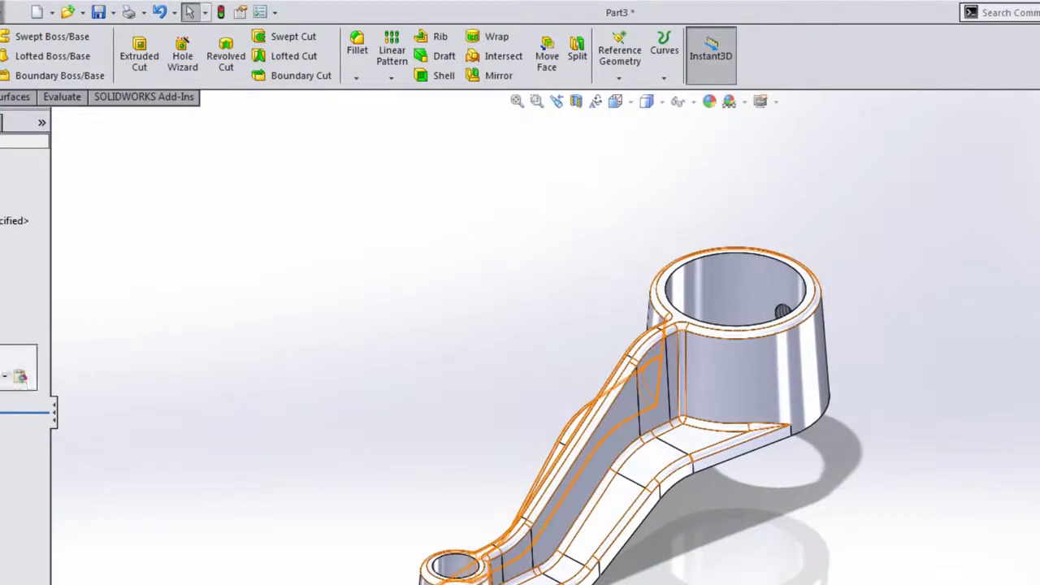
click(6, 392)
click(20, 376)
click(14, 410)
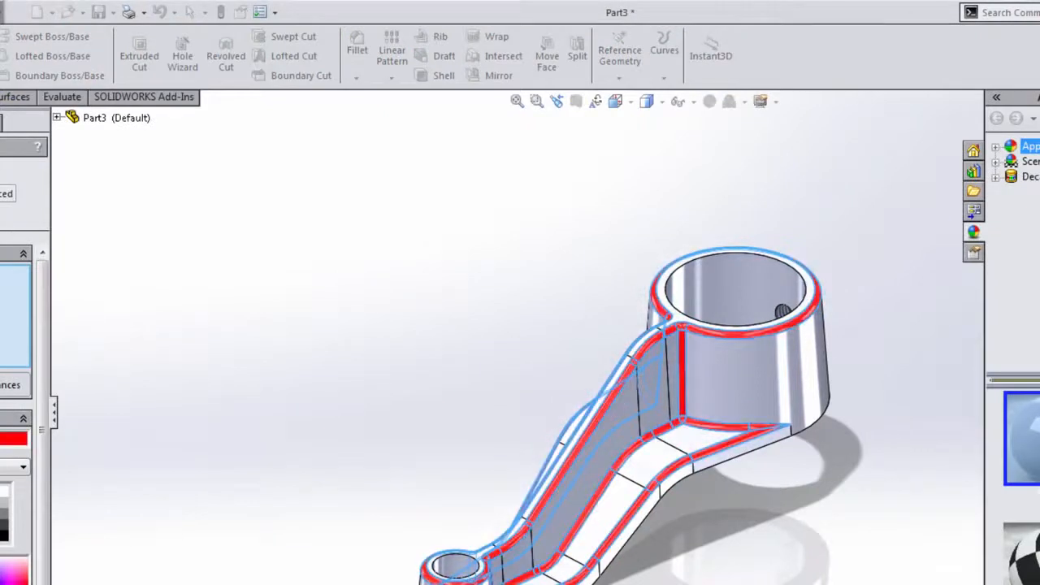
key(Return)
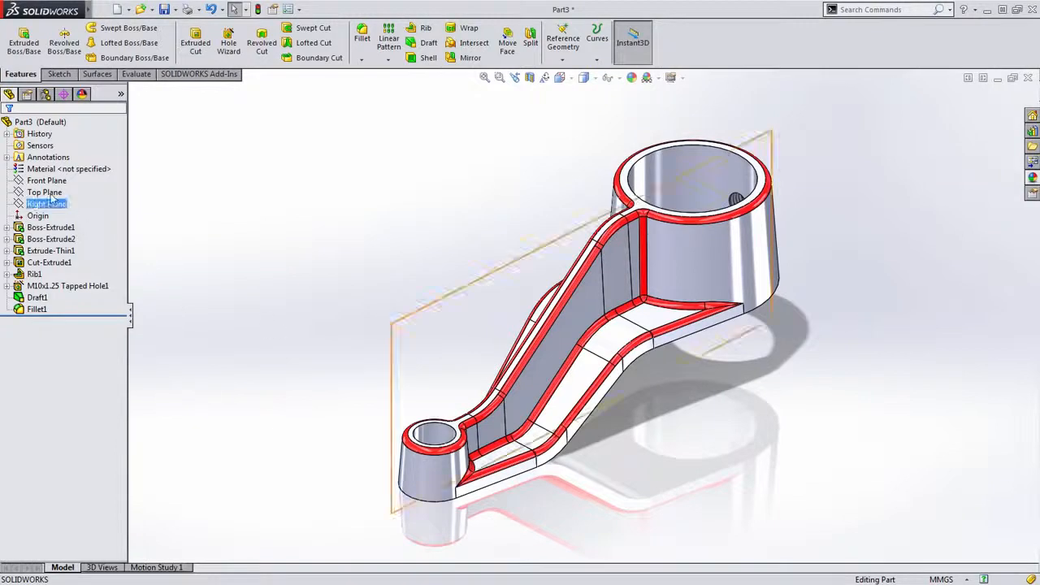
Assign the aluminium alloy 6061-T6 (SS) as the part's material after reviewing its appearance and crosshatch
right_click(55, 169)
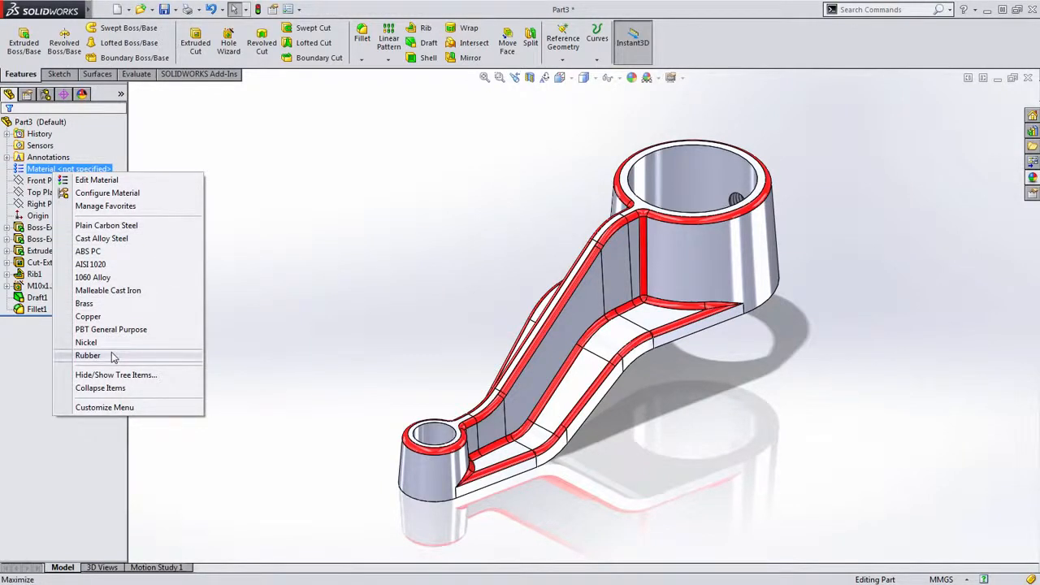
click(101, 180)
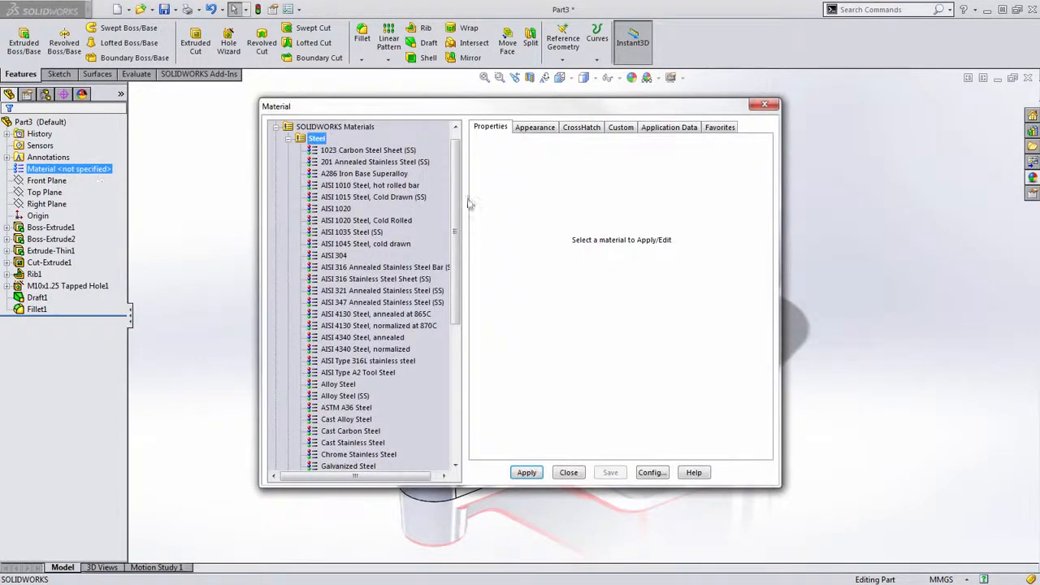
mouse_move(455, 186)
mouse_down()
mouse_move(454, 325)
mouse_move(454, 179)
mouse_up()
click(287, 150)
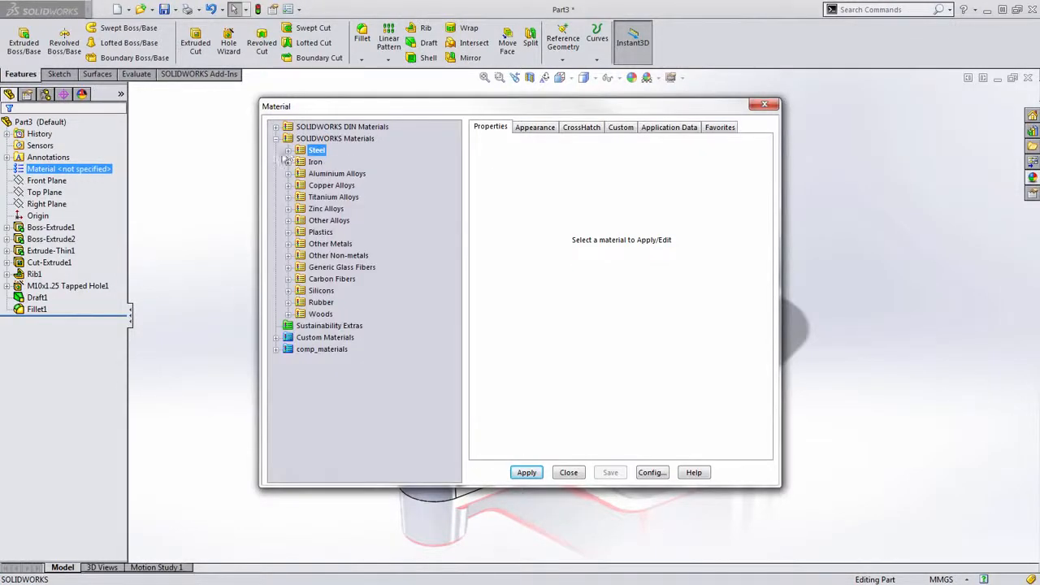
click(287, 173)
drag(454, 189, 451, 371)
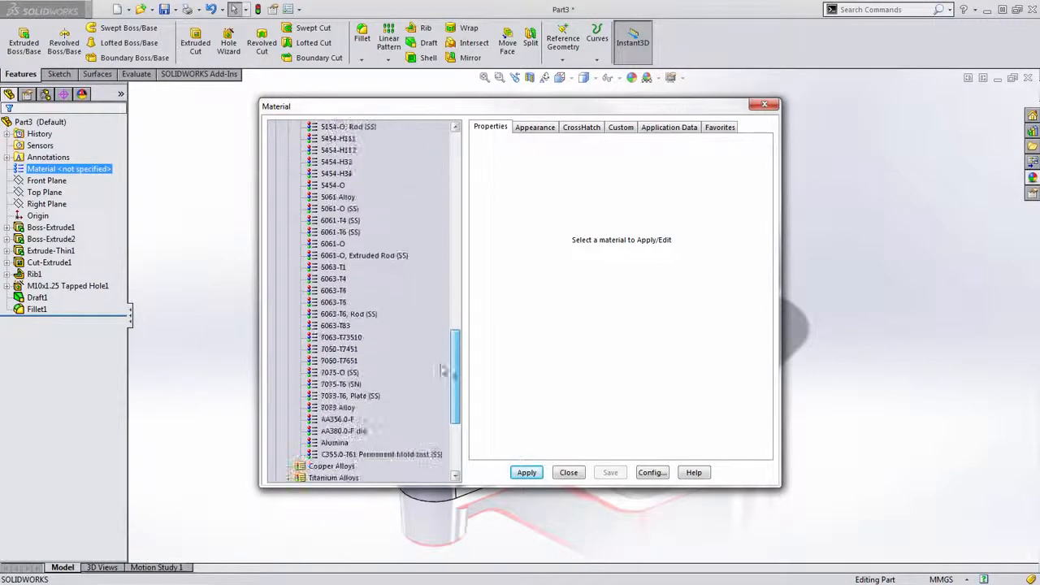
click(341, 232)
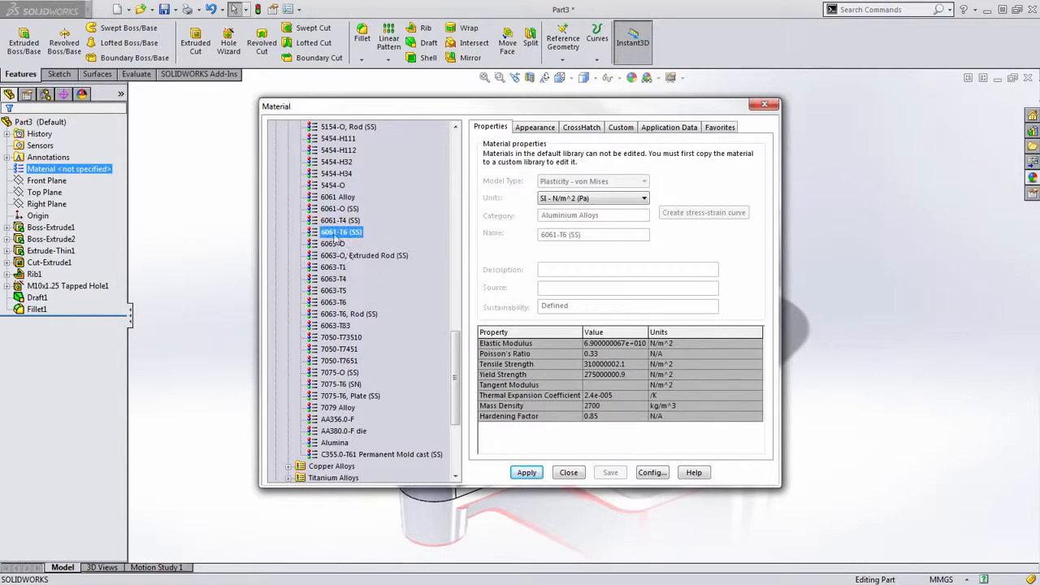
click(533, 128)
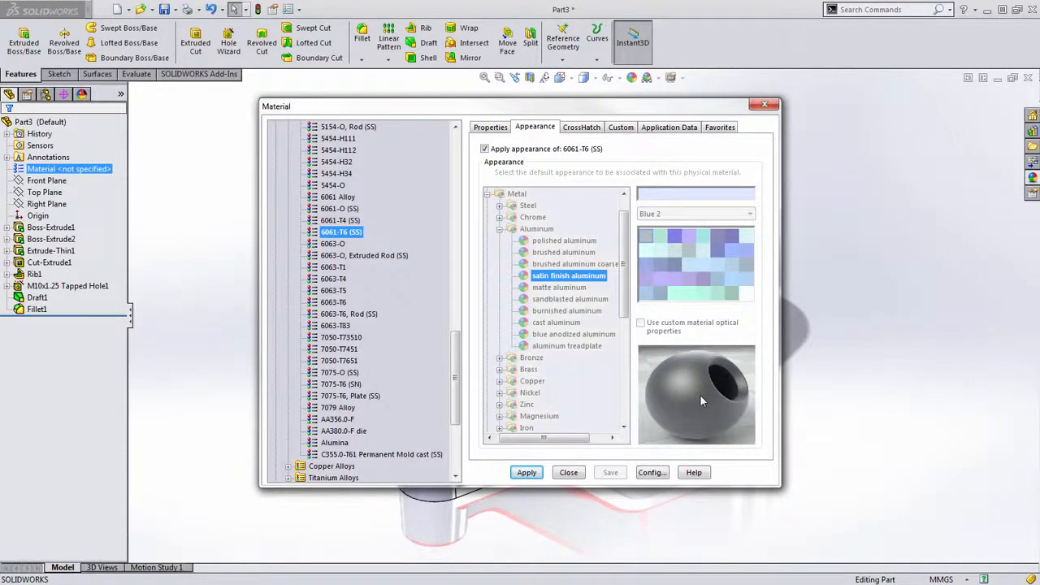
click(594, 127)
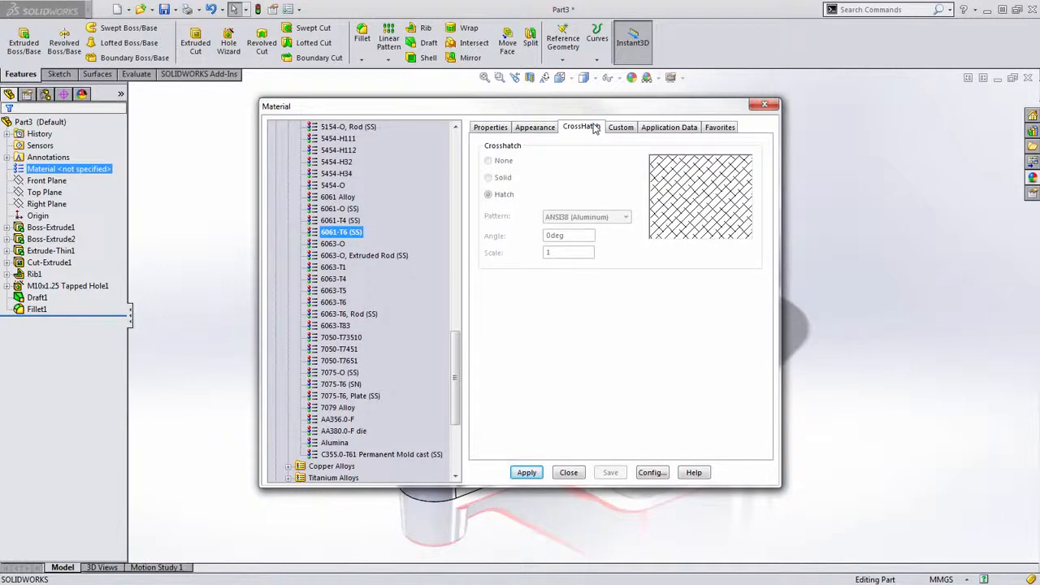
click(488, 128)
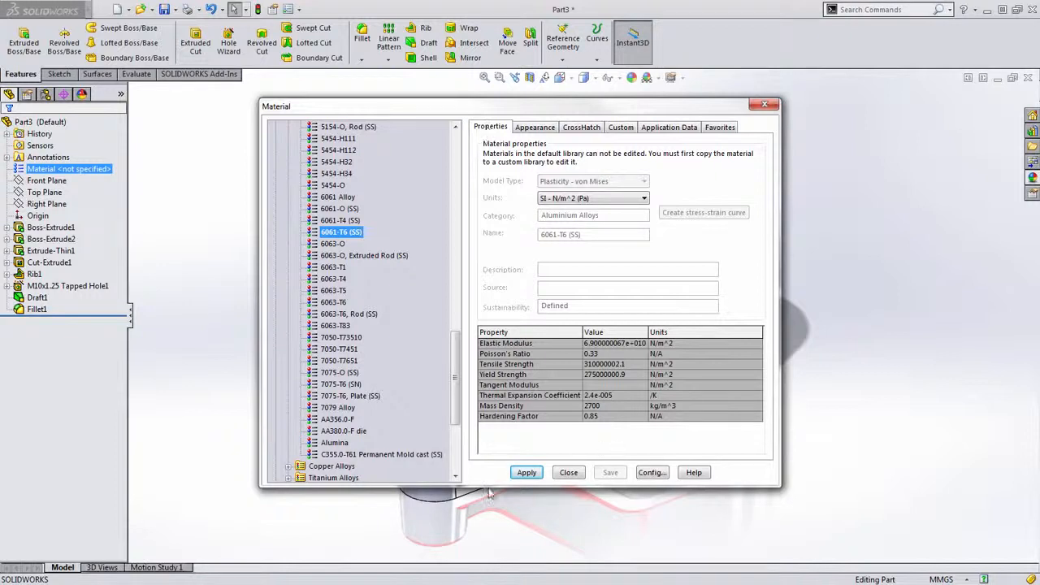
click(526, 472)
click(569, 473)
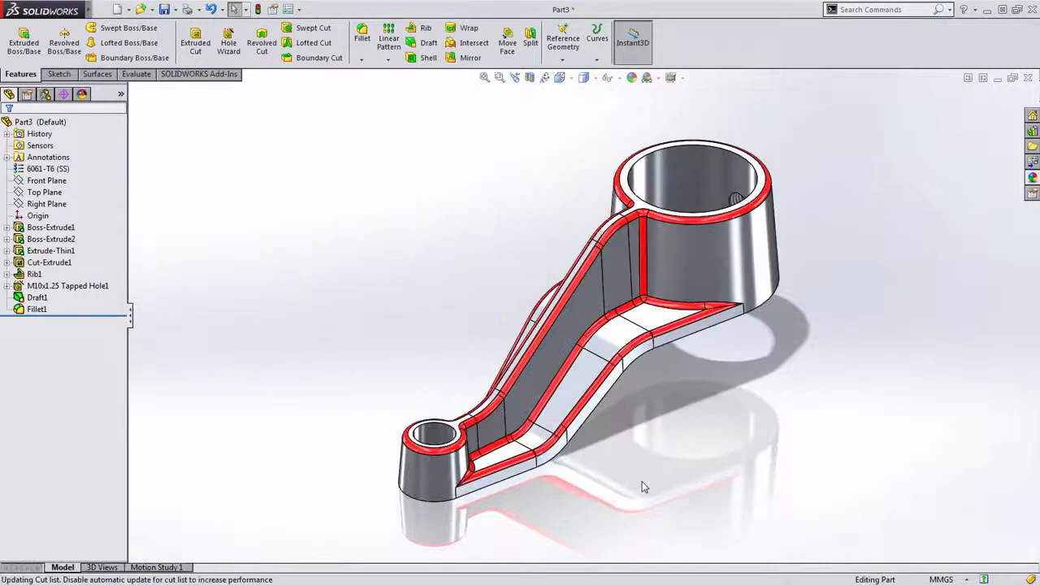
Check the part's mass in its mass properties
middle_drag(784, 420, 813, 429)
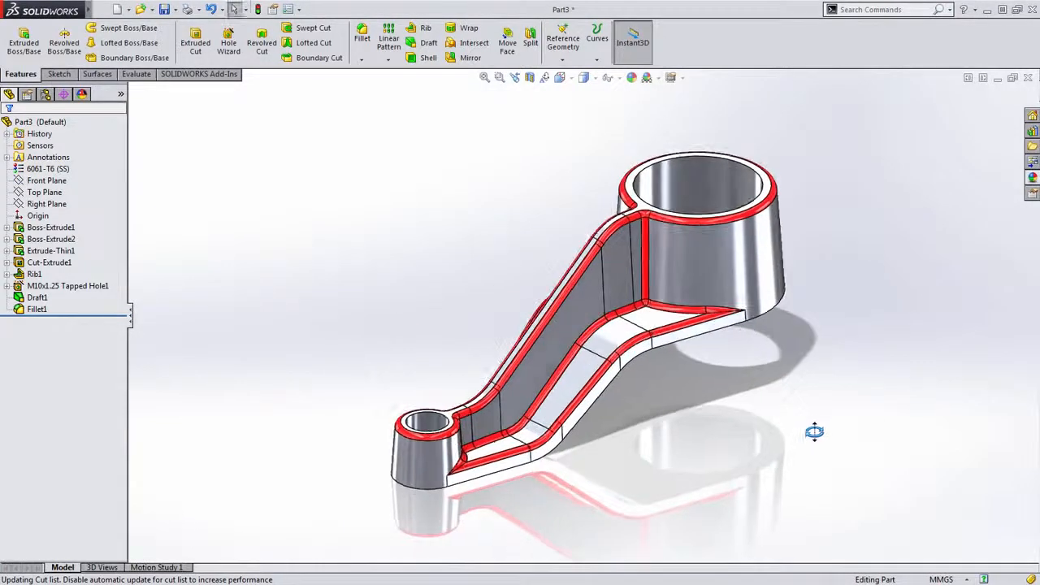
click(136, 73)
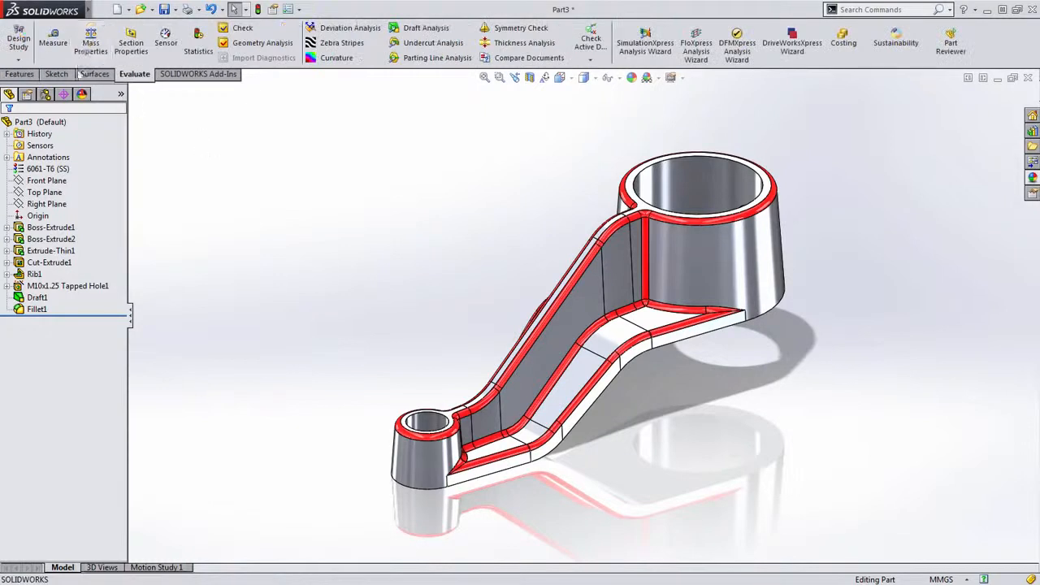
click(91, 39)
drag(58, 200, 112, 200)
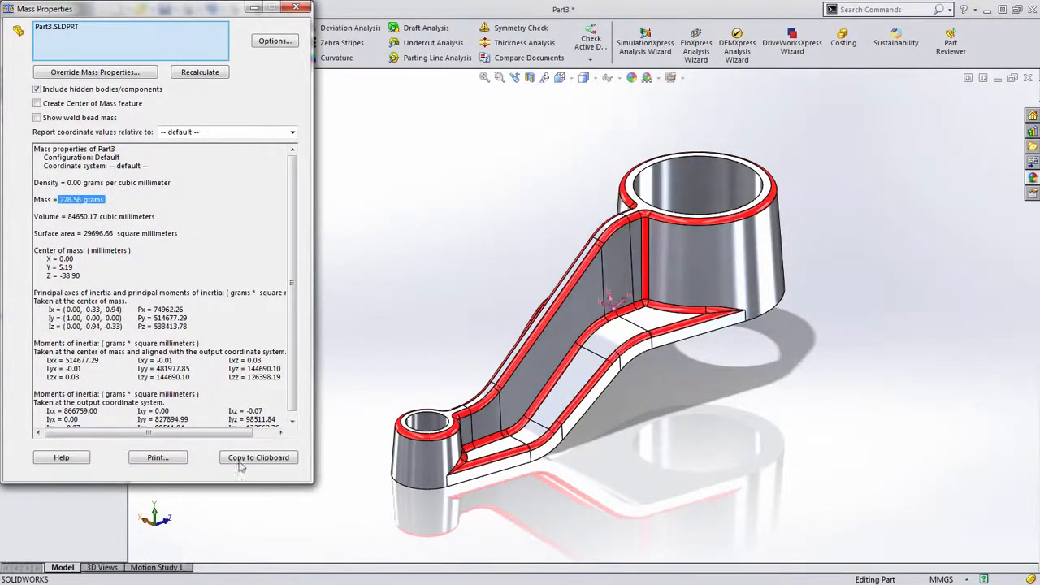
click(297, 7)
ctrl+middle_drag(421, 233, 382, 235)
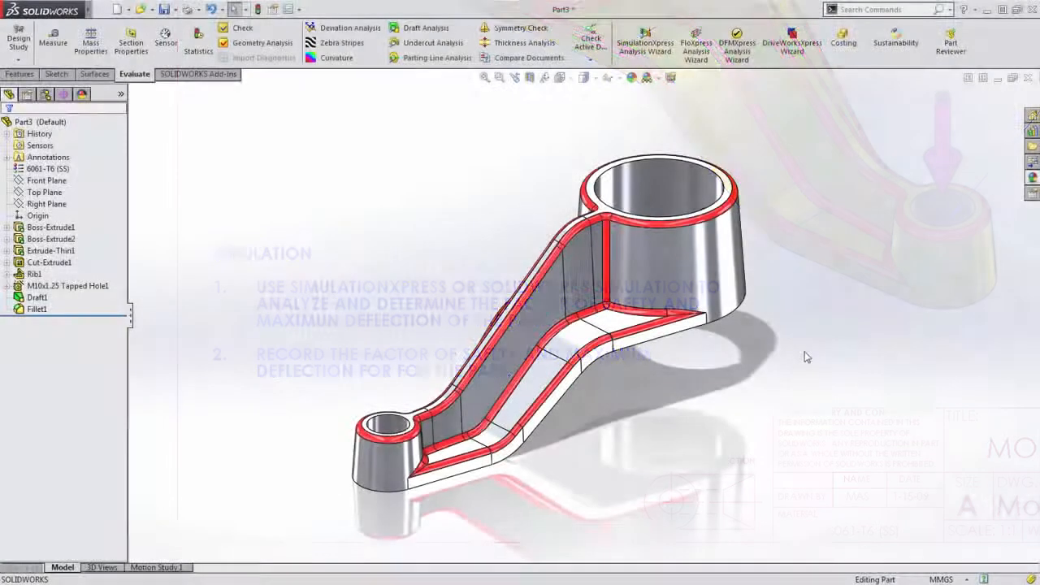
Start a SimulationXpress study and add a fixed fixture to the inner bore face of the large ring
click(199, 78)
click(134, 74)
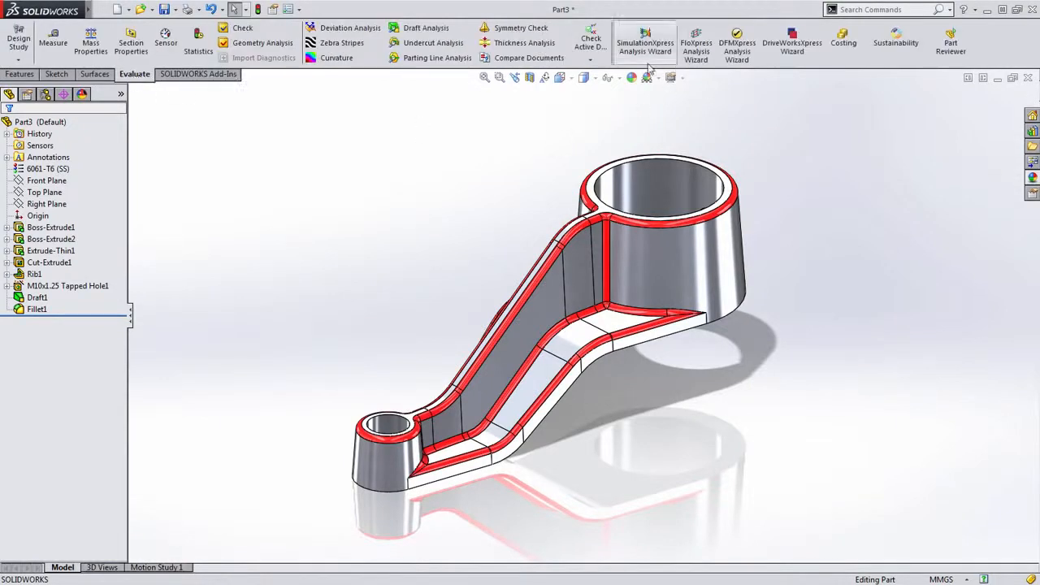
click(643, 49)
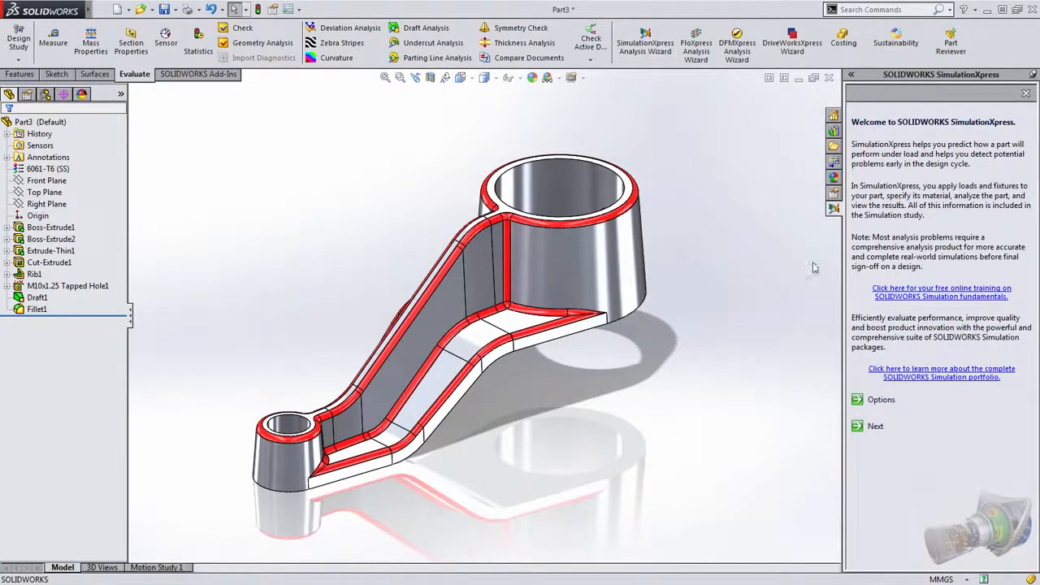
click(875, 427)
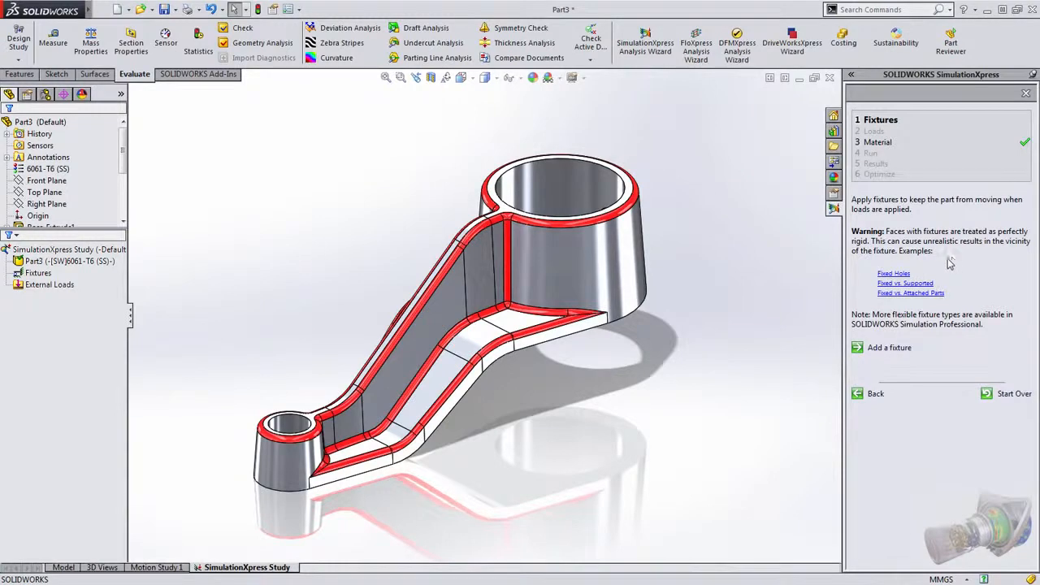
click(877, 347)
click(567, 191)
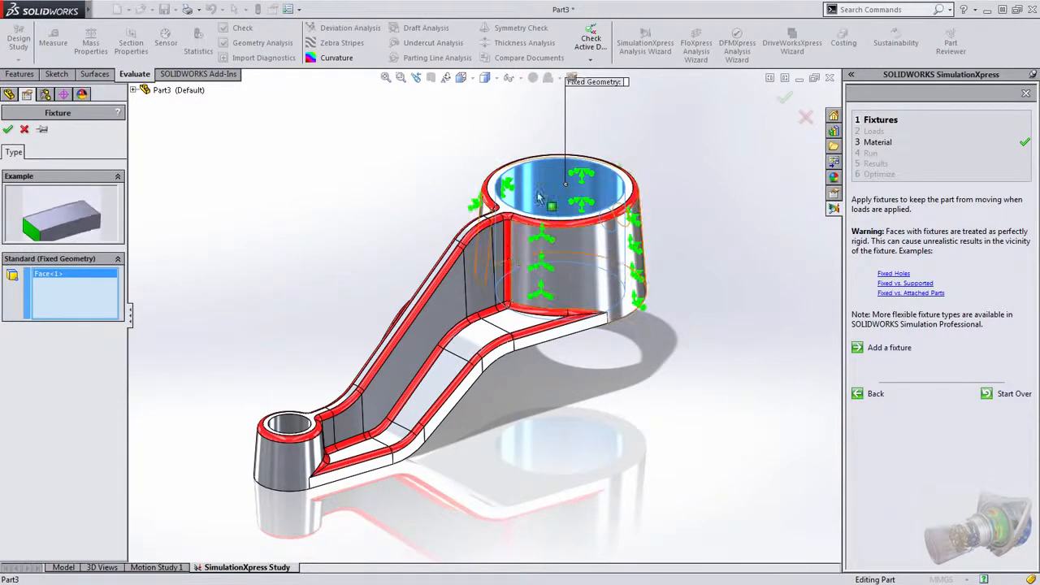
click(784, 98)
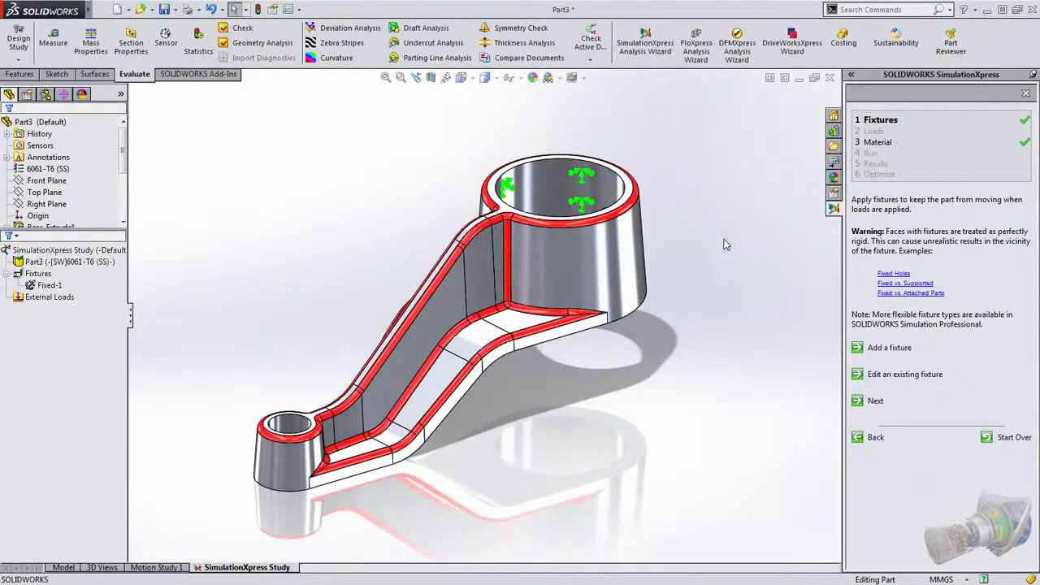
Start a force load in the study and select the inner bore face of the small ring
click(875, 400)
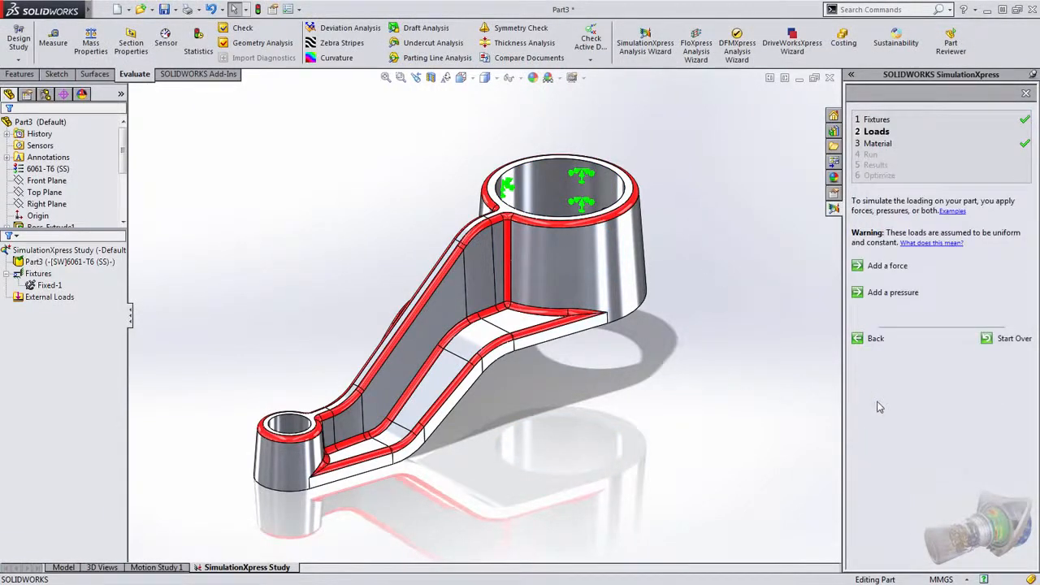
click(885, 270)
middle_drag(610, 346, 615, 358)
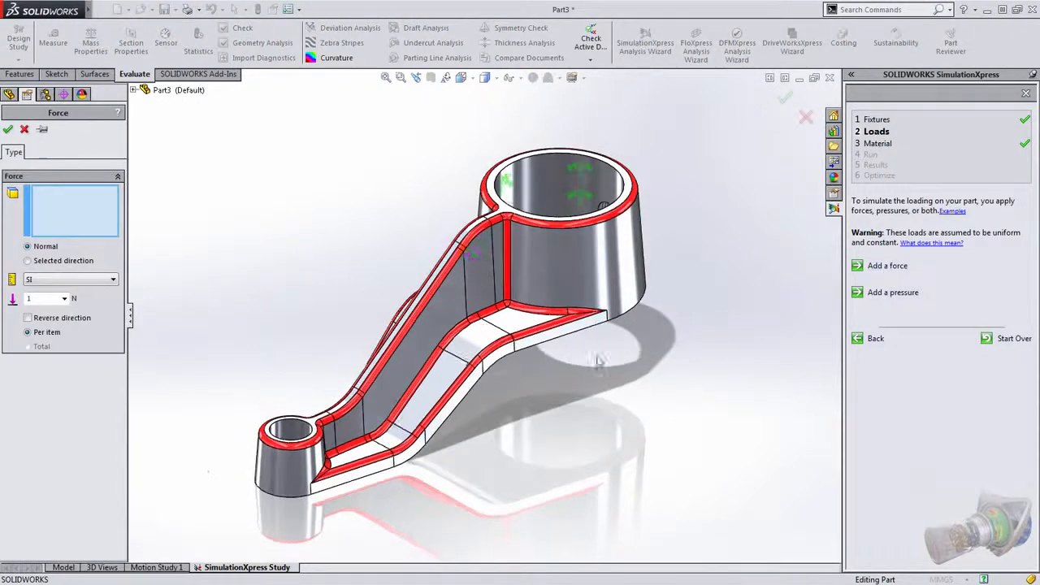
scroll(202, 469, down, 3)
click(416, 382)
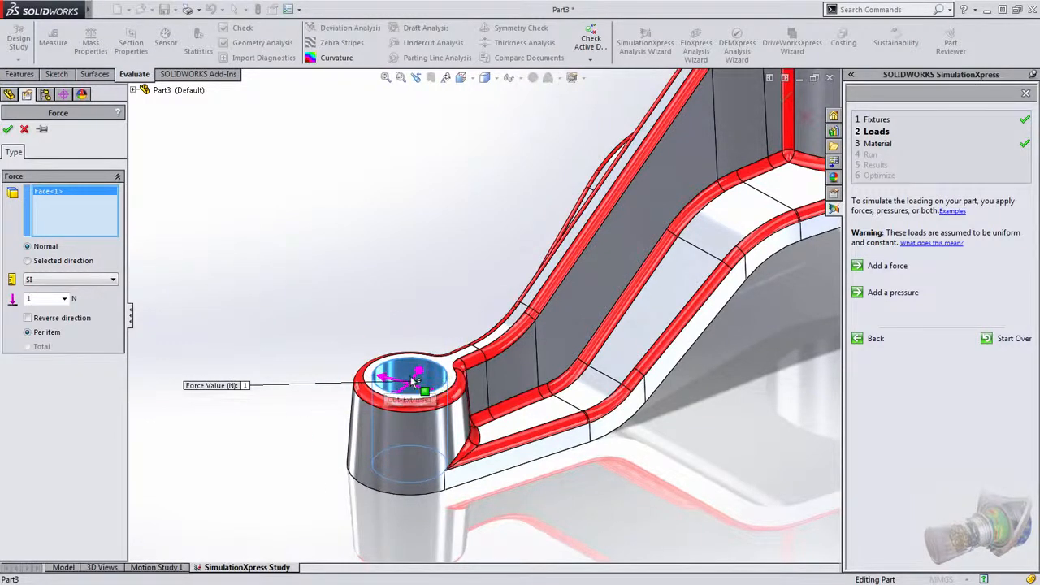
scroll(288, 360, up, 2)
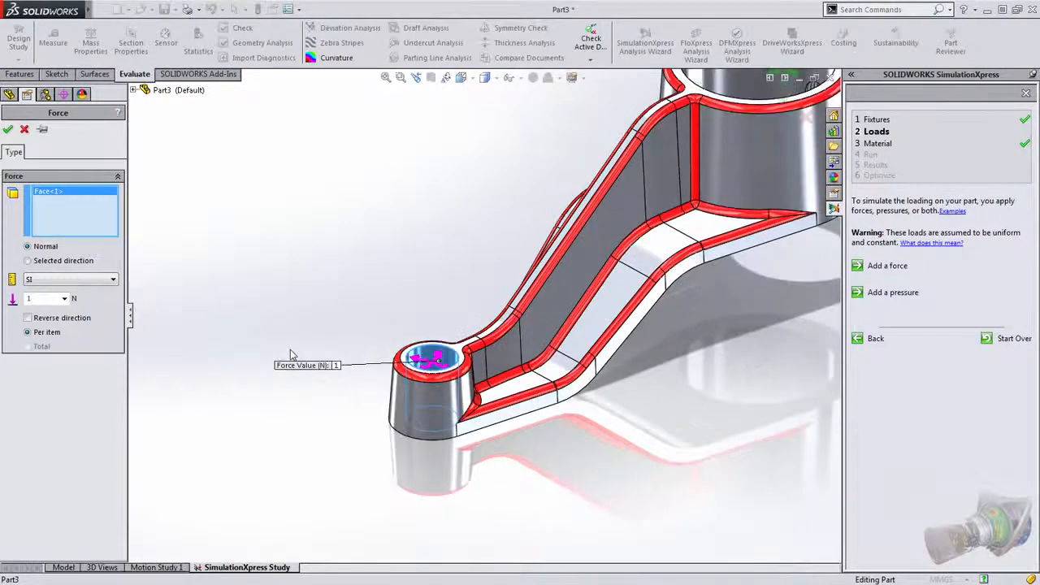
Direct the force normal to the Top Plane, reverse it to point downward, and apply it at 1000 N
click(29, 260)
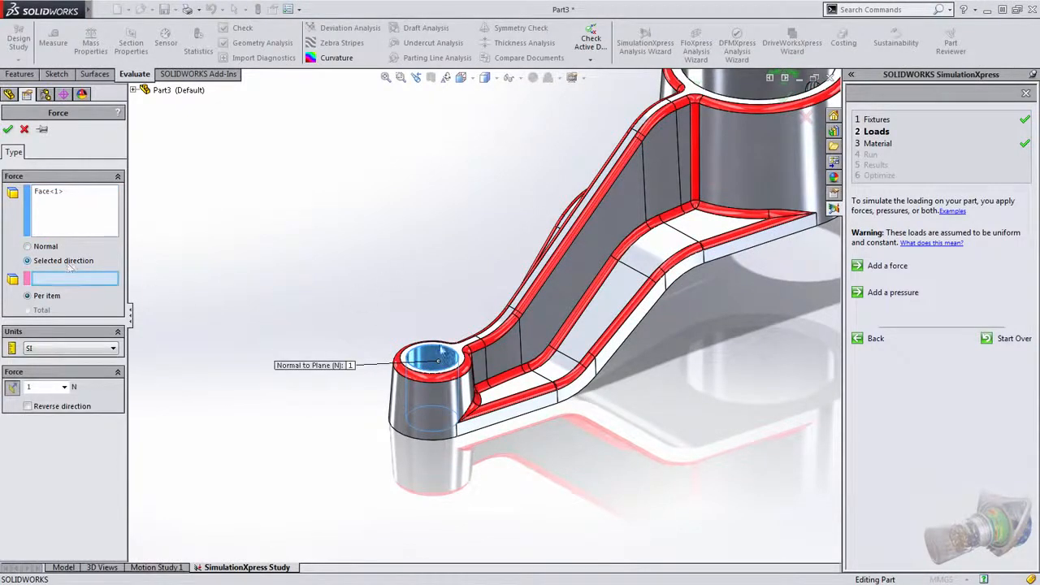
click(133, 90)
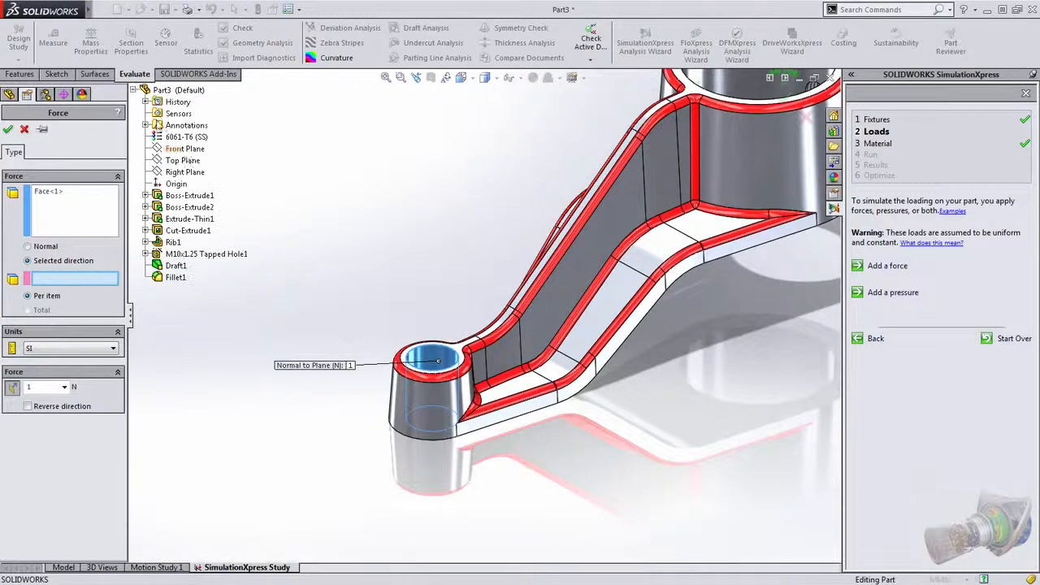
click(182, 160)
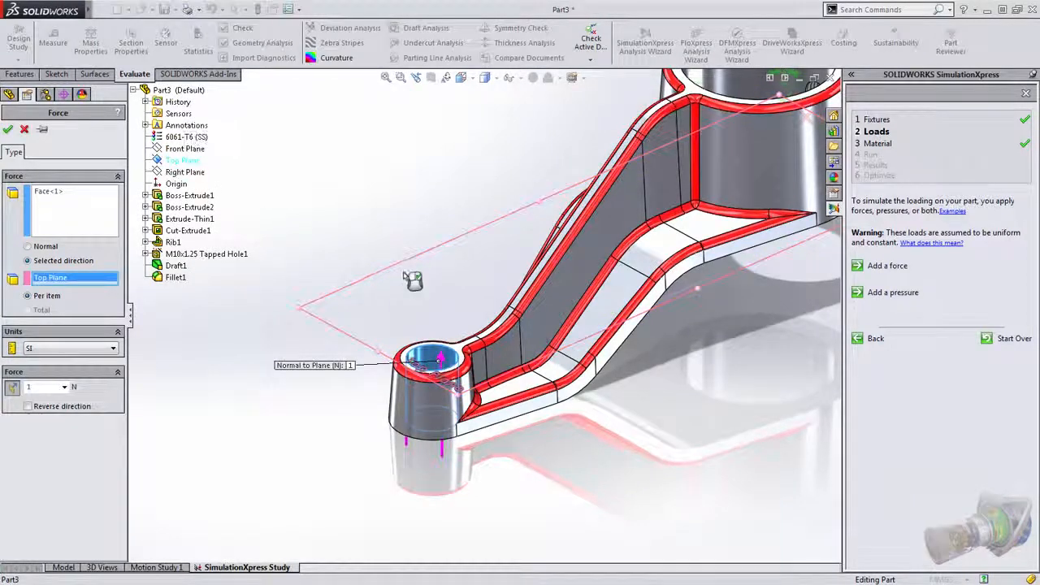
middle_drag(404, 273, 398, 255)
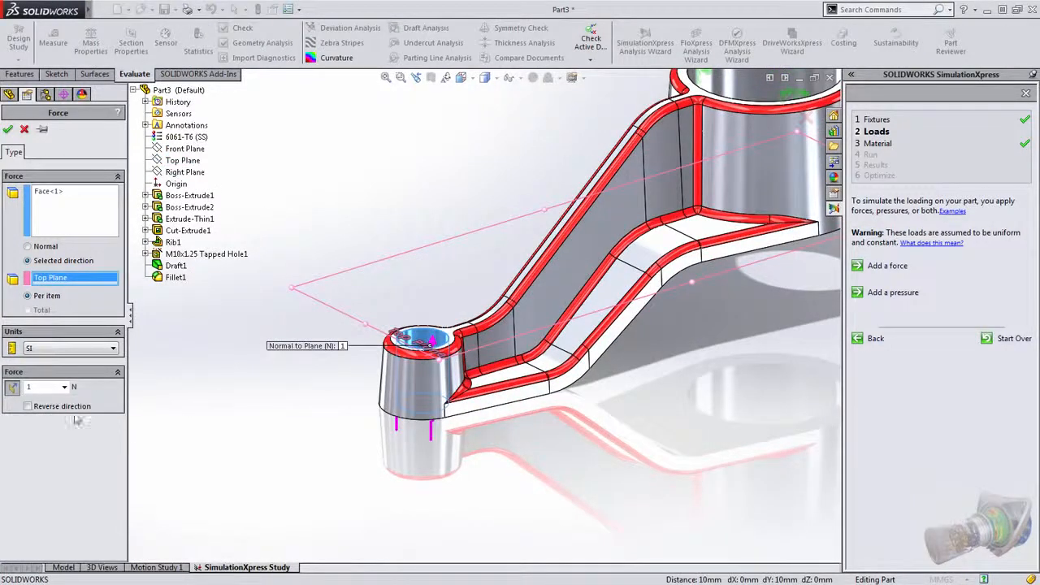
click(75, 408)
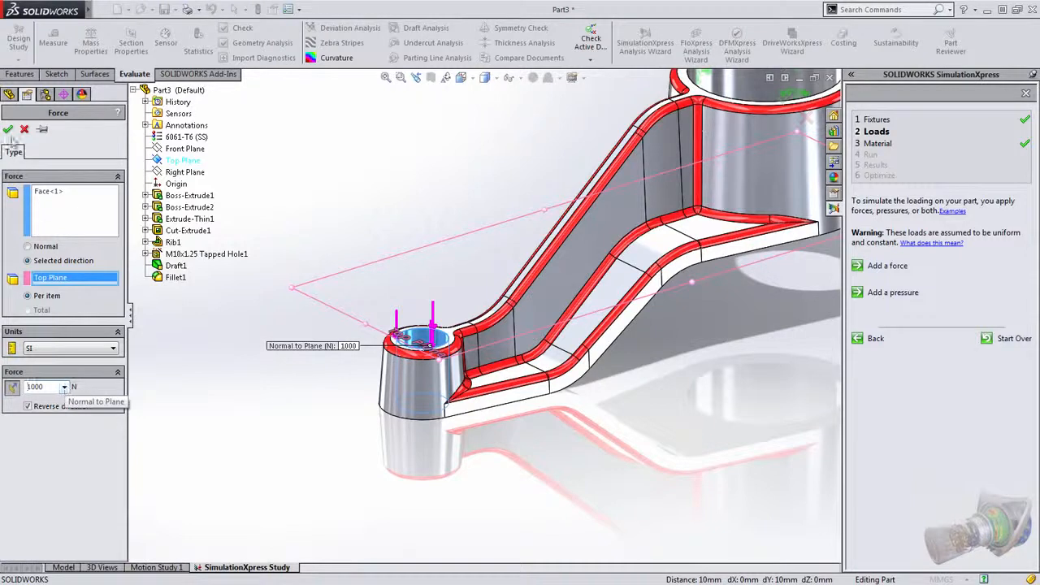
click(8, 129)
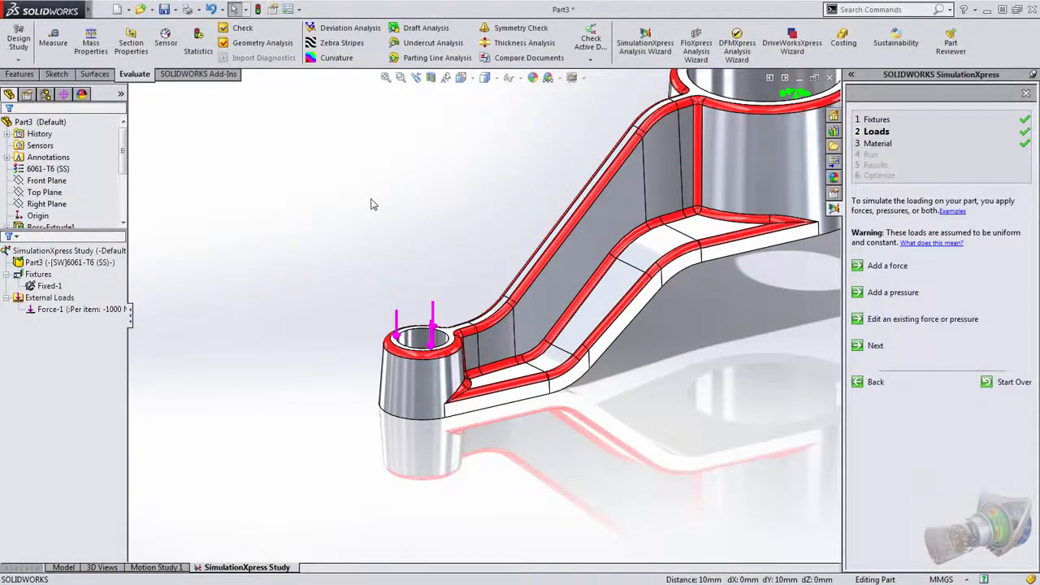
Run the simulation with the assigned material and accept the part's deformed shape to reach the results
click(875, 345)
middle_drag(623, 372, 626, 409)
ctrl+middle_drag(671, 351, 560, 410)
scroll(568, 410, up, 3)
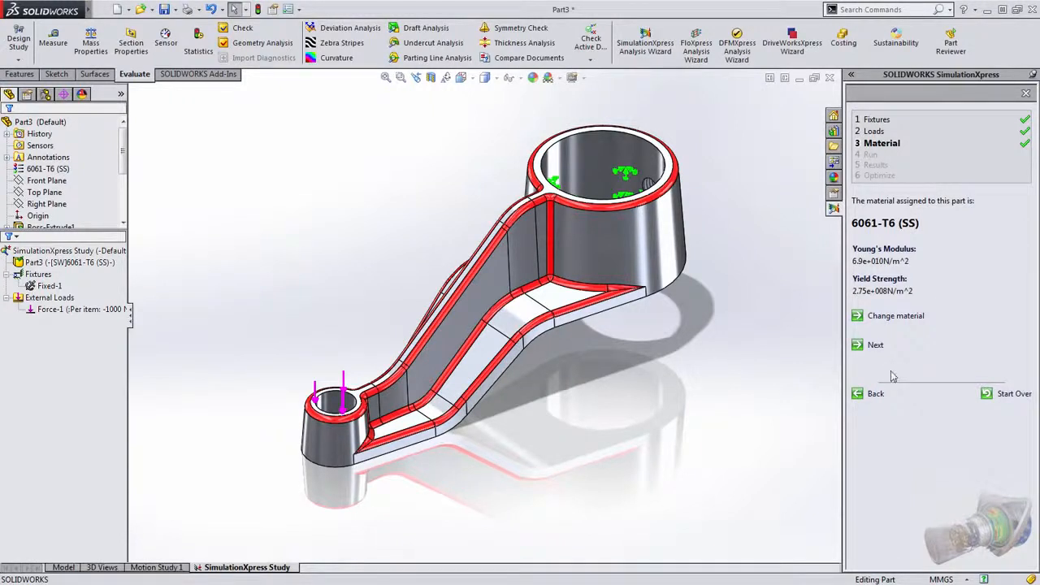
click(875, 346)
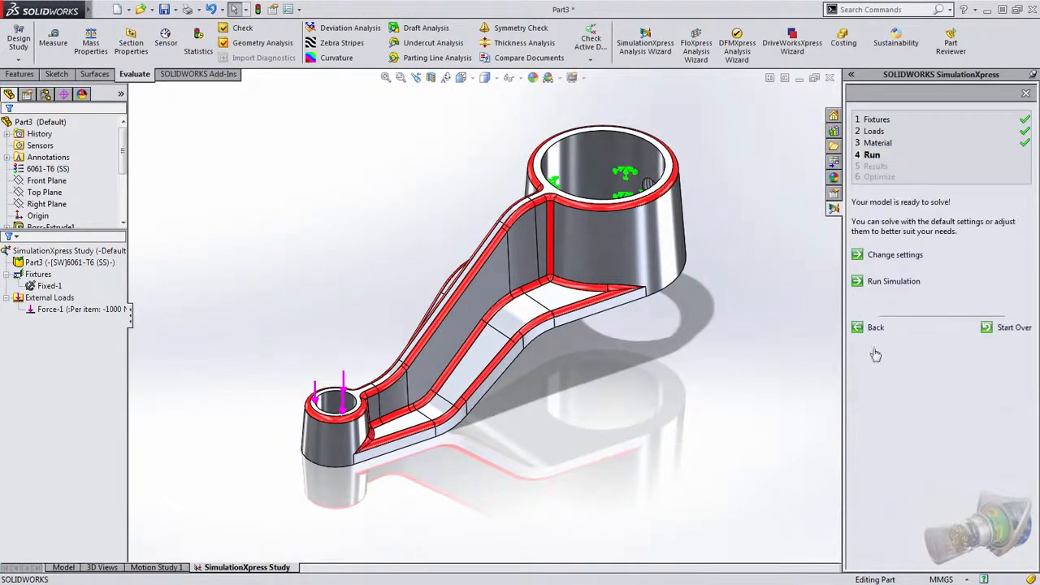
click(889, 284)
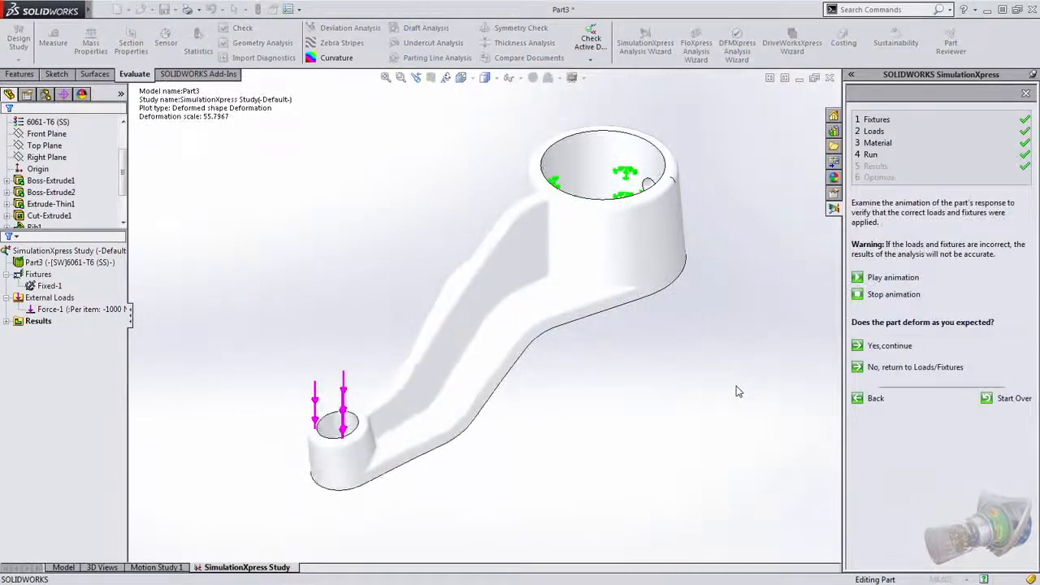
mouse_move(617, 436)
middle_down()
mouse_move(522, 390)
mouse_move(544, 393)
mouse_move(605, 443)
middle_up()
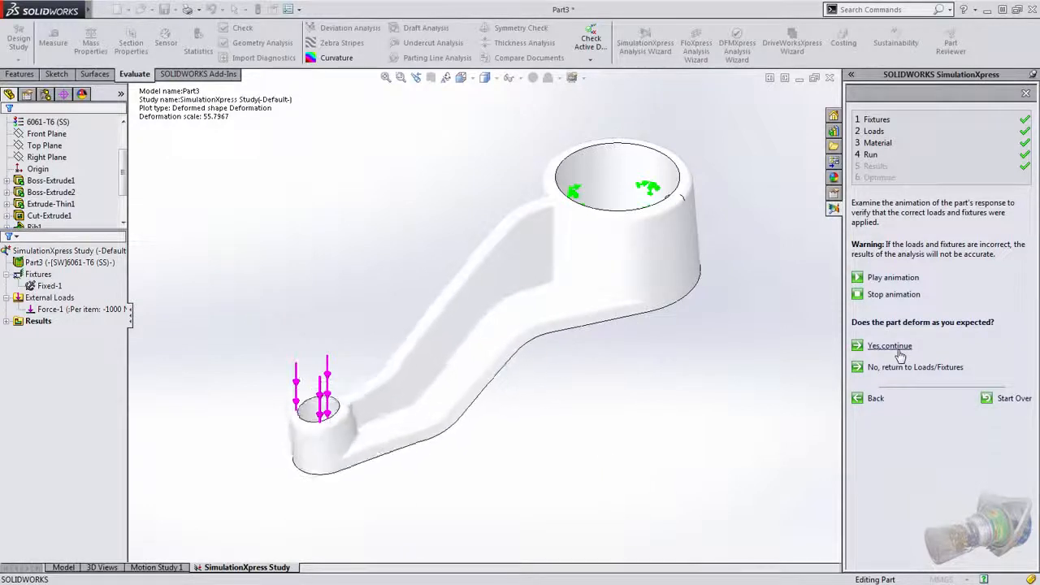
click(899, 350)
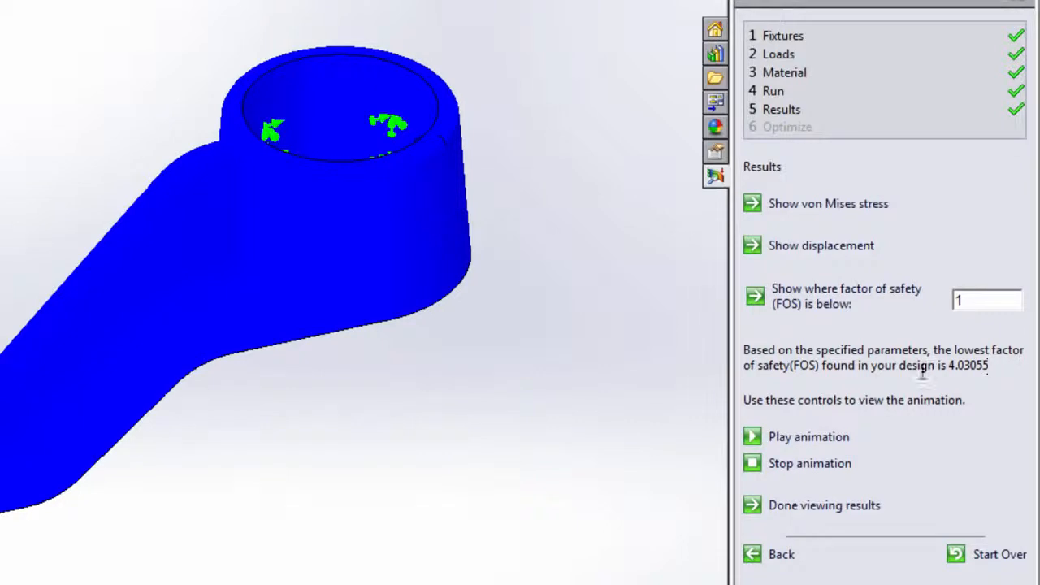
Plot where the factor of safety is below 4.5, and examine the displacement plot for the maximum deflection
double_click(979, 300)
text(4.5)
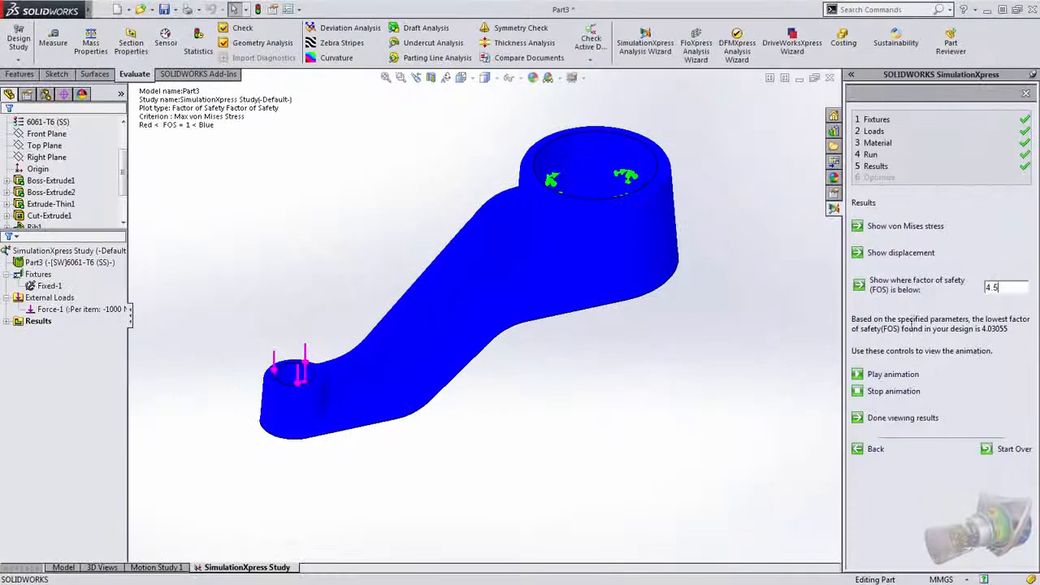
click(915, 286)
middle_drag(416, 343, 610, 355)
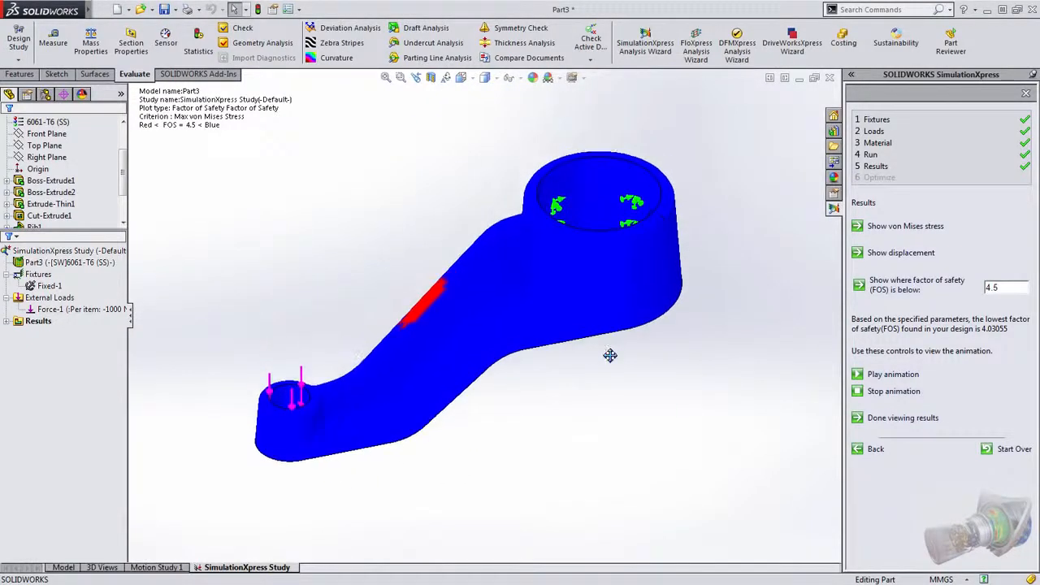
click(900, 255)
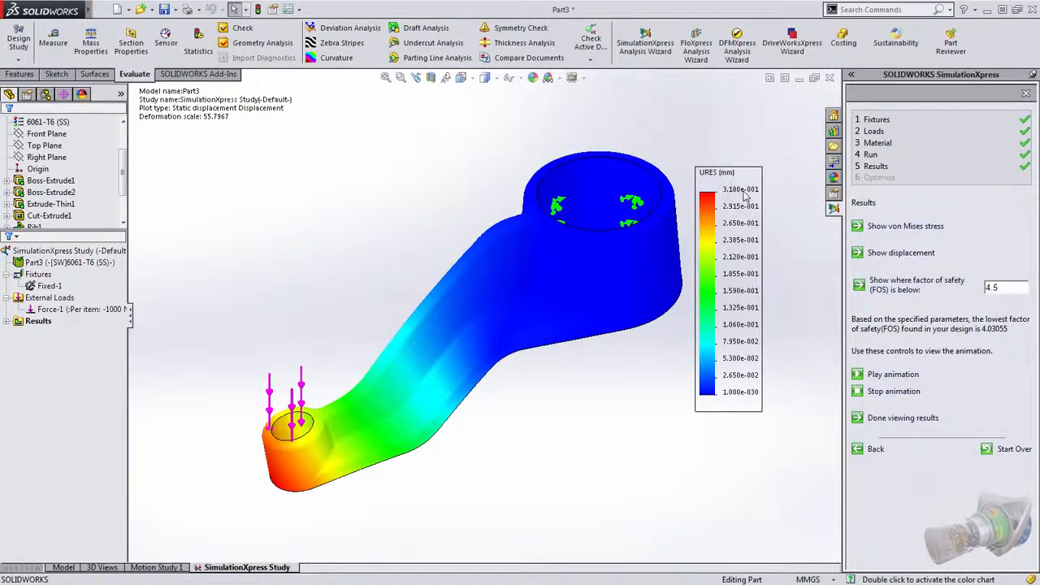
middle_drag(641, 443, 632, 428)
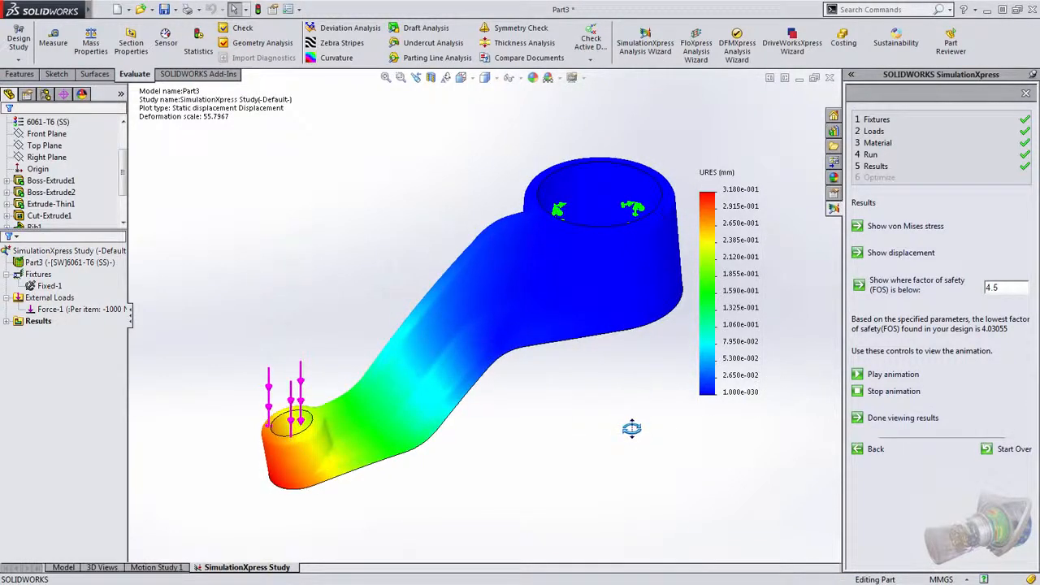